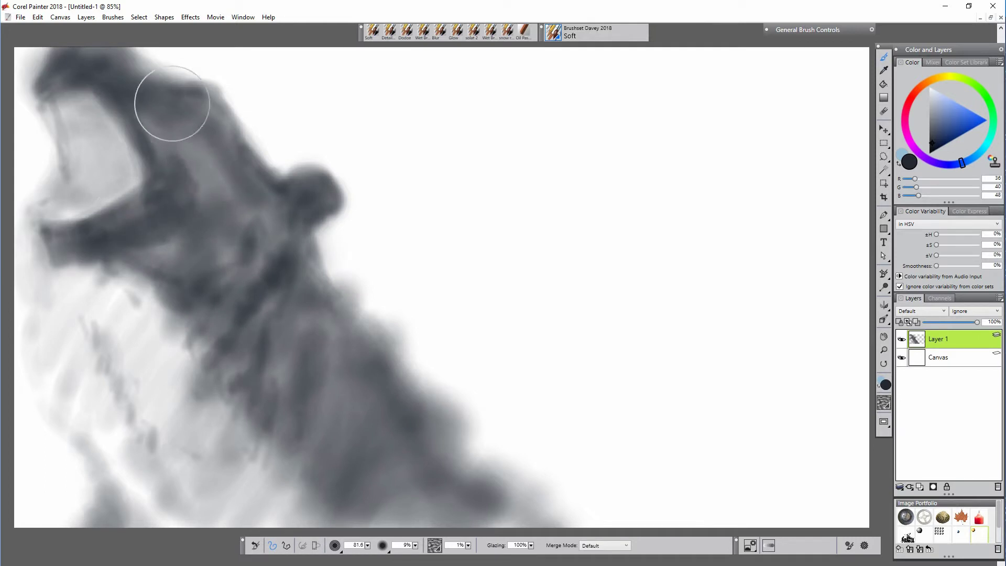
- Shade the inside of the roaring beast's mouth and paint darker fur strokes along its chest and lower body
mouse_move(183, 516)
left_mouse_down()
mouse_move(124, 539)
mouse_move(46, 410)
mouse_move(28, 333)
mouse_move(31, 236)
mouse_move(48, 326)
mouse_move(23, 224)
left_mouse_up()
mouse_move(179, 241)
left_mouse_down()
mouse_move(141, 299)
mouse_move(55, 156)
mouse_move(89, 198)
mouse_move(142, 225)
mouse_move(49, 100)
mouse_move(81, 84)
mouse_move(90, 94)
mouse_move(100, 194)
mouse_move(140, 152)
mouse_move(144, 218)
mouse_move(101, 153)
mouse_move(144, 226)
mouse_move(182, 500)
mouse_move(90, 565)
left_mouse_up()
- Sketch a humanoid torso with shoulders, arms and waist in the blank area beside the beast
mouse_move(493, 402)
left_mouse_down()
mouse_move(516, 368)
mouse_move(606, 429)
mouse_move(540, 400)
mouse_move(584, 294)
mouse_move(549, 277)
mouse_move(565, 262)
mouse_move(616, 298)
mouse_move(706, 308)
mouse_move(676, 274)
mouse_move(712, 288)
mouse_move(734, 319)
mouse_move(776, 283)
mouse_move(749, 370)
mouse_move(727, 335)
mouse_move(704, 388)
mouse_move(702, 258)
mouse_move(710, 309)
mouse_move(752, 298)
mouse_move(752, 350)
mouse_move(695, 399)
left_mouse_up()
mouse_move(525, 294)
left_mouse_down()
mouse_move(527, 339)
mouse_move(560, 288)
mouse_move(519, 321)
mouse_move(522, 380)
mouse_move(489, 350)
mouse_move(465, 382)
mouse_move(689, 404)
mouse_move(691, 436)
mouse_move(671, 475)
mouse_move(685, 415)
mouse_move(736, 350)
left_mouse_up()
left_click_drag(734, 409, 675, 523)
left_click_drag(694, 435, 673, 526)
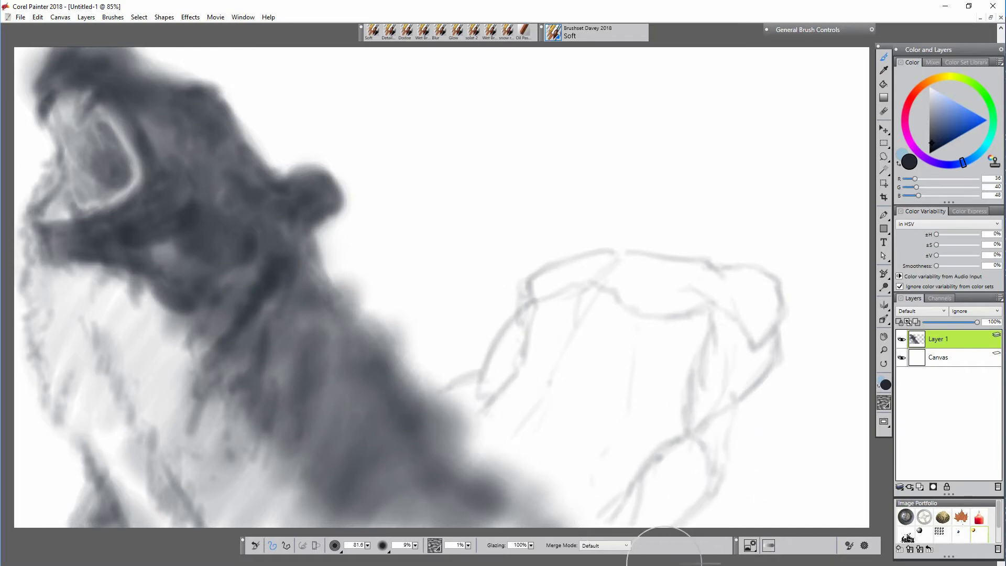
left_click_drag(776, 361, 726, 451)
left_click_drag(484, 374, 419, 377)
left_click_drag(687, 411, 630, 481)
- Sketch the figure's neck and bald head in three-quarter view, and add chest, rib and abdominal muscle lines
mouse_move(639, 242)
left_mouse_down()
mouse_move(651, 184)
mouse_move(708, 209)
mouse_move(721, 242)
mouse_move(729, 214)
mouse_move(750, 227)
left_mouse_up()
mouse_move(630, 198)
left_mouse_down()
mouse_move(648, 168)
mouse_move(640, 162)
mouse_move(656, 160)
mouse_move(655, 101)
mouse_move(718, 108)
mouse_move(684, 108)
mouse_move(714, 158)
mouse_move(651, 124)
mouse_move(691, 168)
mouse_move(700, 225)
mouse_move(691, 150)
mouse_move(718, 200)
left_mouse_up()
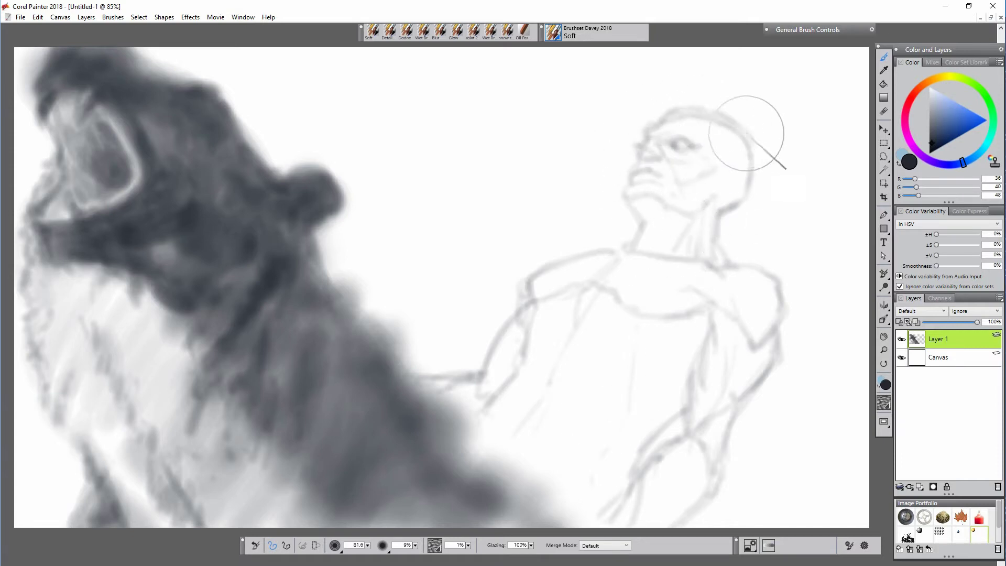
key("n")
key("b")
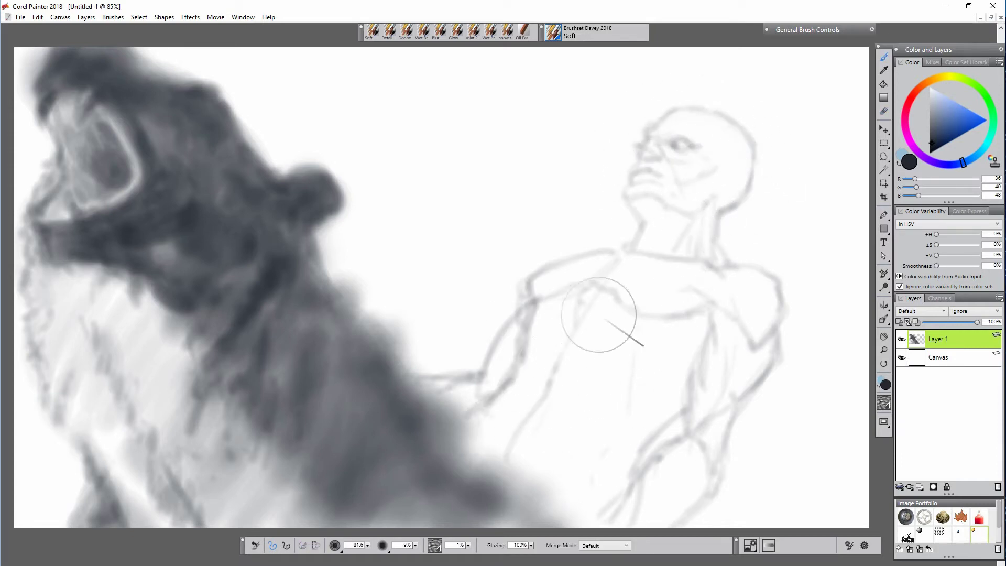
mouse_move(626, 319)
left_mouse_down()
mouse_move(602, 371)
mouse_move(597, 356)
mouse_move(556, 380)
mouse_move(600, 412)
mouse_move(570, 366)
mouse_move(555, 417)
mouse_move(530, 445)
mouse_move(584, 452)
mouse_move(504, 434)
mouse_move(502, 478)
mouse_move(679, 408)
mouse_move(618, 395)
mouse_move(697, 339)
mouse_move(666, 378)
mouse_move(647, 347)
mouse_move(683, 326)
mouse_move(690, 291)
mouse_move(712, 343)
mouse_move(693, 310)
mouse_move(684, 385)
mouse_move(647, 433)
mouse_move(560, 311)
mouse_move(498, 424)
mouse_move(475, 425)
mouse_move(570, 422)
mouse_move(567, 284)
mouse_move(621, 304)
mouse_move(690, 302)
mouse_move(748, 332)
mouse_move(778, 298)
mouse_move(766, 366)
mouse_move(654, 465)
mouse_move(635, 527)
left_mouse_up()
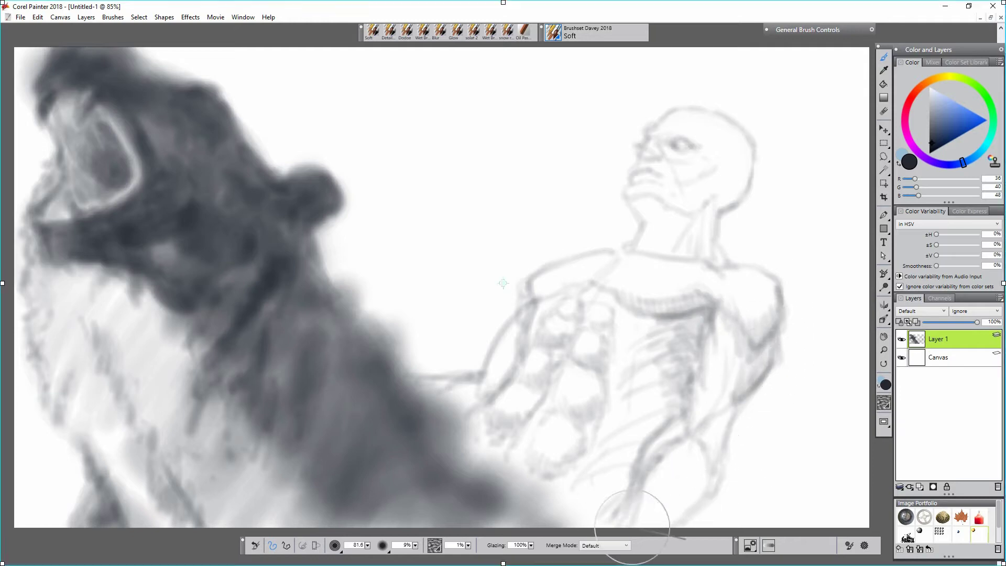
- Lasso the humanoid figure and place it on its own layer above the beast
key("l")
mouse_move(419, 350)
left_mouse_down()
mouse_move(740, 530)
mouse_move(421, 348)
left_mouse_up()
left_click(592, 364, "ctrl")
left_click_drag(953, 358, 953, 334)
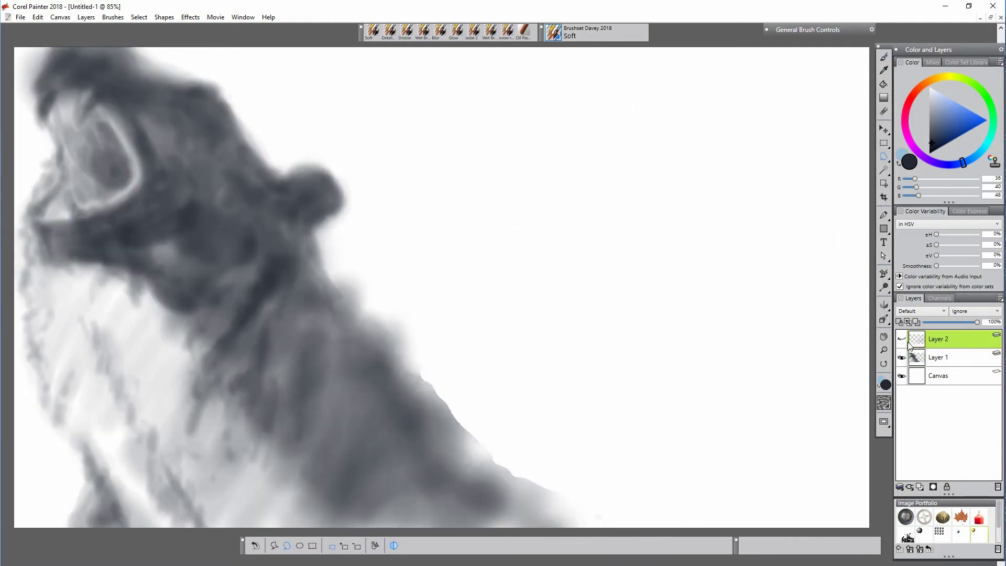
- Scale the figure down slightly with Free Transform and reposition it beside the beast's back
key("ctrl+alt+t")
left_click(396, 546)
left_click_drag(420, 530, 414, 530)
left_click_drag(789, 105, 759, 146)
key("Return")
left_click_drag(659, 413, 670, 416)
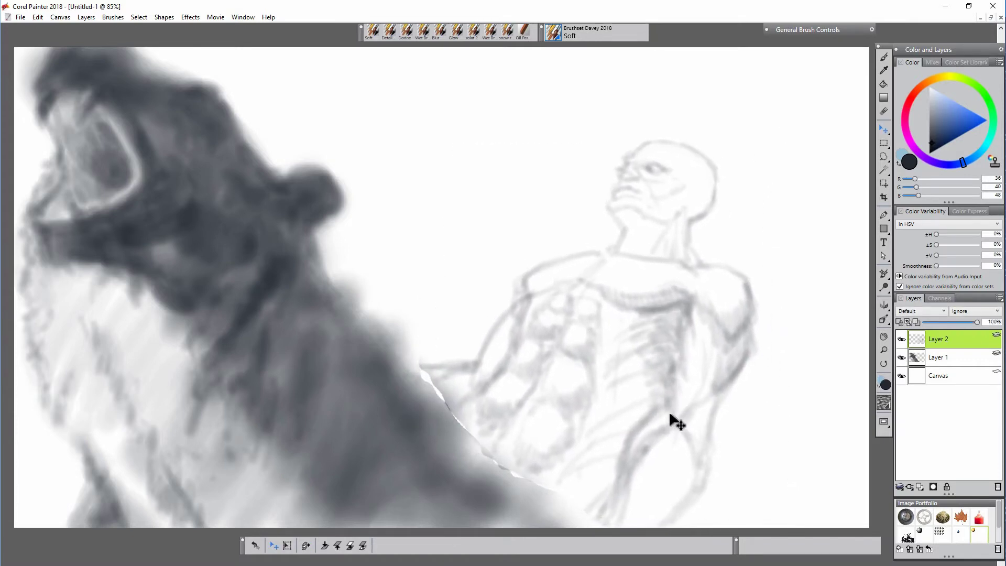
- Add a new layer and sketch a horned bull-like head in profile between the beast and the figure
key("ctrl+shift+n")
key("b")
mouse_move(398, 159)
left_mouse_down()
mouse_move(546, 101)
mouse_move(557, 108)
mouse_move(520, 99)
mouse_move(404, 162)
mouse_move(385, 192)
mouse_move(386, 211)
mouse_move(433, 231)
mouse_move(478, 226)
mouse_move(549, 168)
mouse_move(561, 112)
mouse_move(502, 230)
mouse_move(476, 218)
mouse_move(456, 148)
mouse_move(479, 140)
mouse_move(477, 150)
left_mouse_up()
left_click_drag(385, 199, 382, 196)
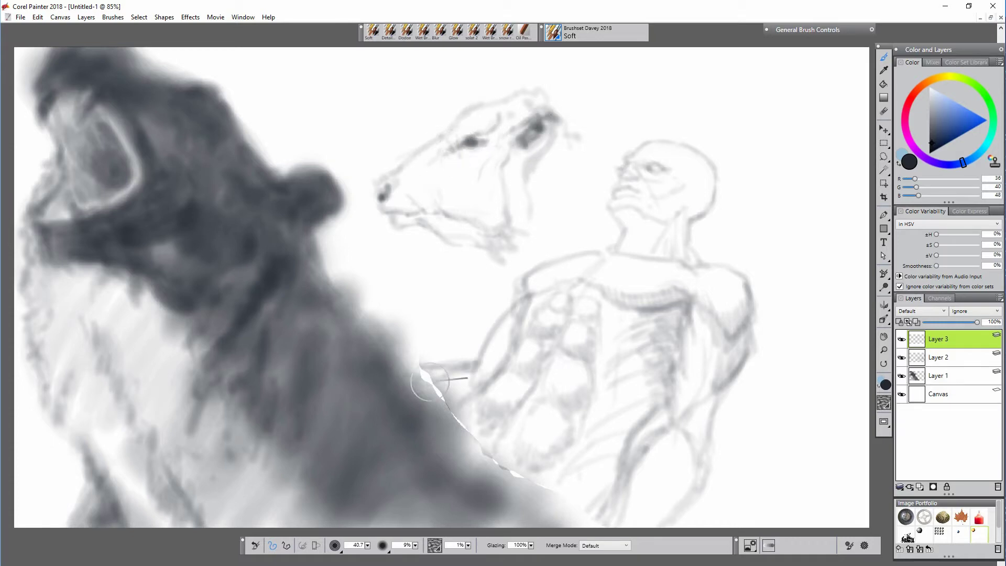
mouse_move(556, 122)
left_mouse_down()
mouse_move(551, 63)
mouse_move(525, 88)
mouse_move(572, 94)
mouse_move(528, 110)
left_mouse_up()
key("n")
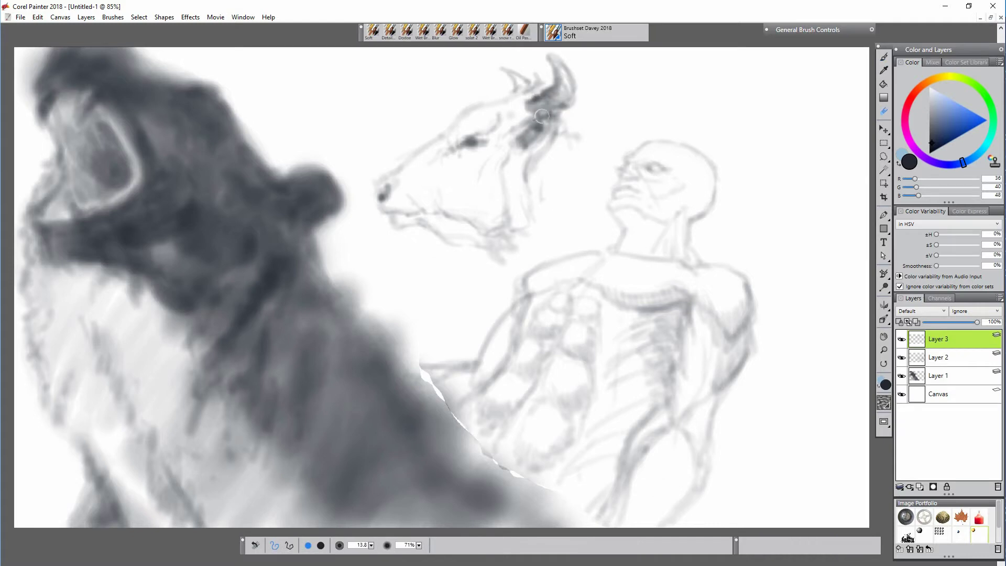
- Duplicate the bull head layer, hide the original, and move the copy toward the figure's head
key("b")
key("ctrl+j")
left_click(901, 358)
key("f")
mouse_move(512, 240)
left_mouse_down()
mouse_move(576, 219)
mouse_move(580, 246)
left_mouse_up()
- Distort the copied bull head so it narrows toward the top, and rotate it slightly clockwise
left_click(287, 545)
left_click(397, 545)
left_click_drag(651, 56, 626, 102)
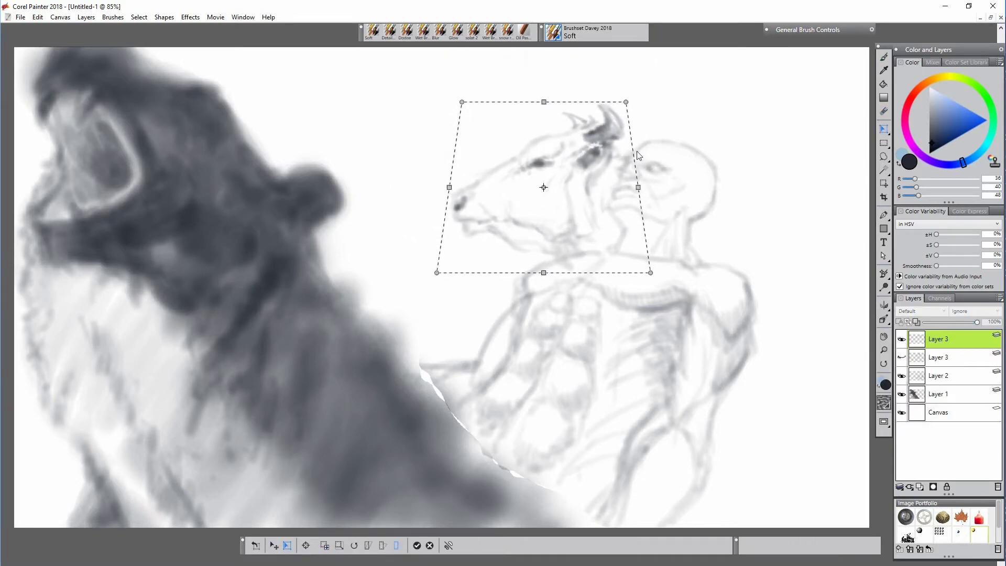
left_click_drag(435, 274, 429, 266)
left_click(354, 545)
left_click_drag(657, 267, 668, 302)
key("Return")
- Distort the bull head again to make it flatter and smaller, and position it in front of the figure's face
mouse_move(568, 235)
left_mouse_down()
mouse_move(590, 220)
mouse_move(586, 233)
left_mouse_up()
left_click(287, 545)
left_click(396, 545)
left_click_drag(659, 107, 643, 118)
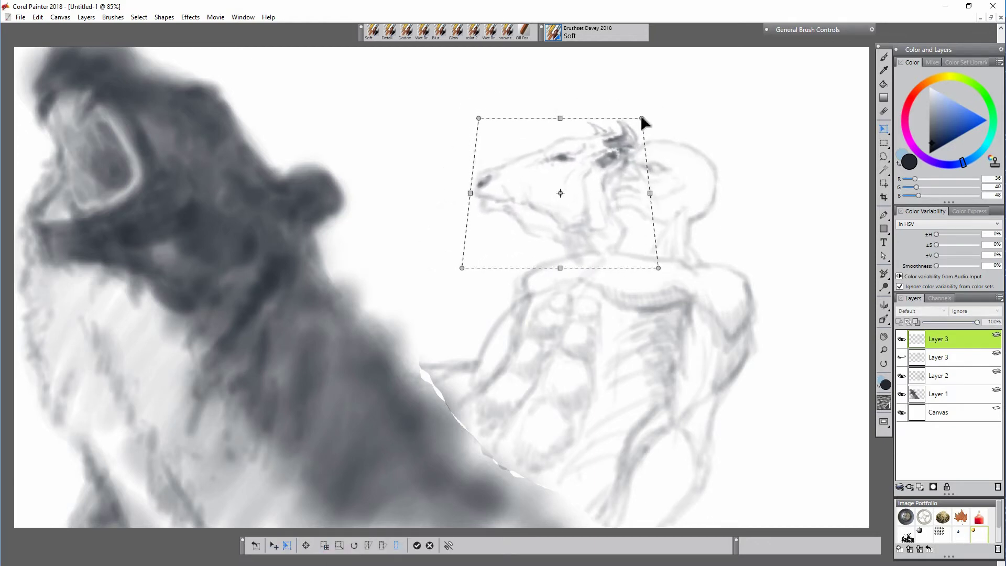
key("Return")
mouse_move(592, 200)
left_mouse_down()
mouse_move(595, 207)
mouse_move(637, 151)
left_mouse_up()
- Delete the hidden original bull head layer and reselect the transformed copy
left_click(935, 360)
key("Delete")
left_click(941, 342)
- Refine the bull head's muzzle, jaw and neck with brush strokes, erasing stray lines where it overlaps the figure
key("n")
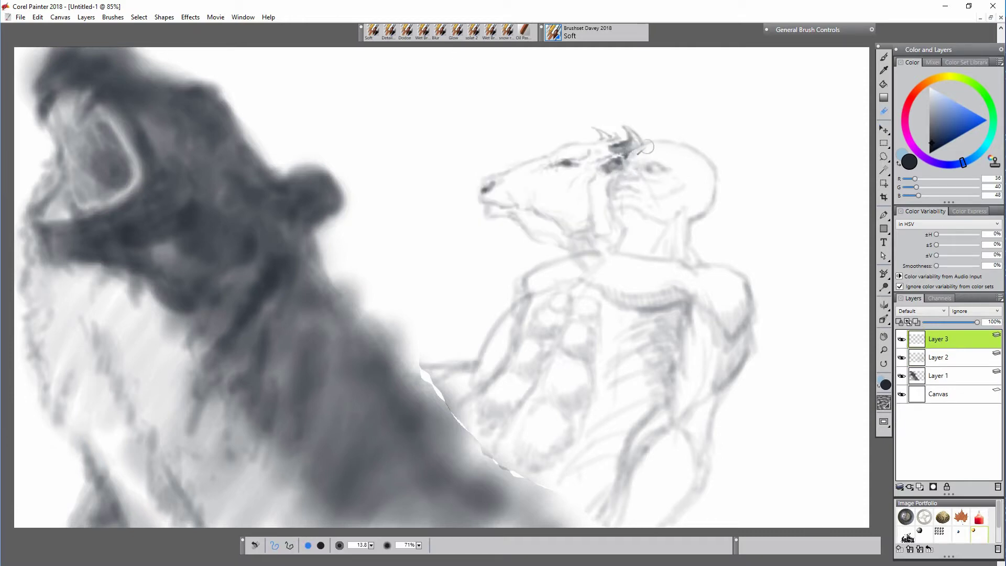
key("b")
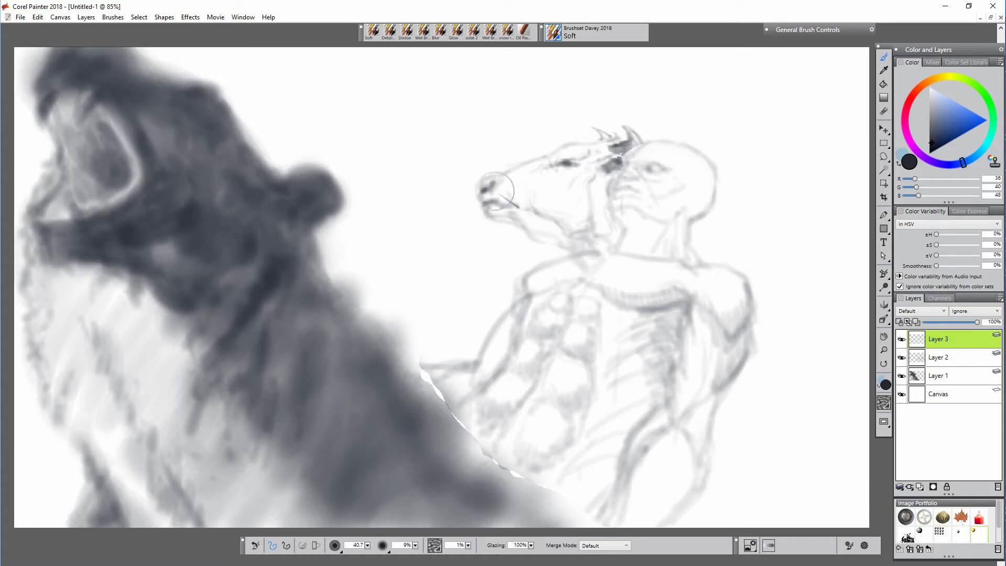
key("n")
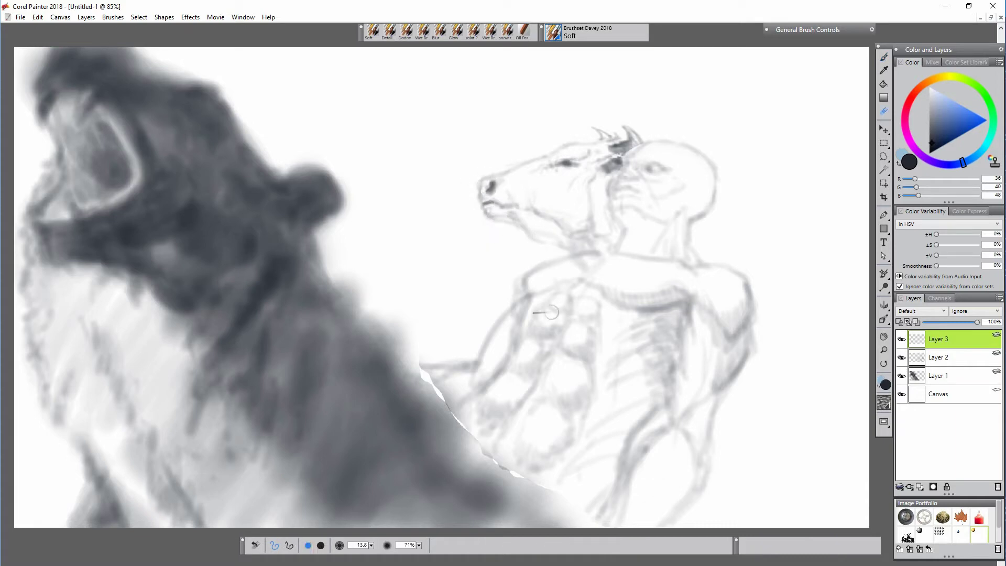
key("b")
mouse_move(558, 230)
left_mouse_down()
mouse_move(582, 214)
mouse_move(603, 230)
left_mouse_up()
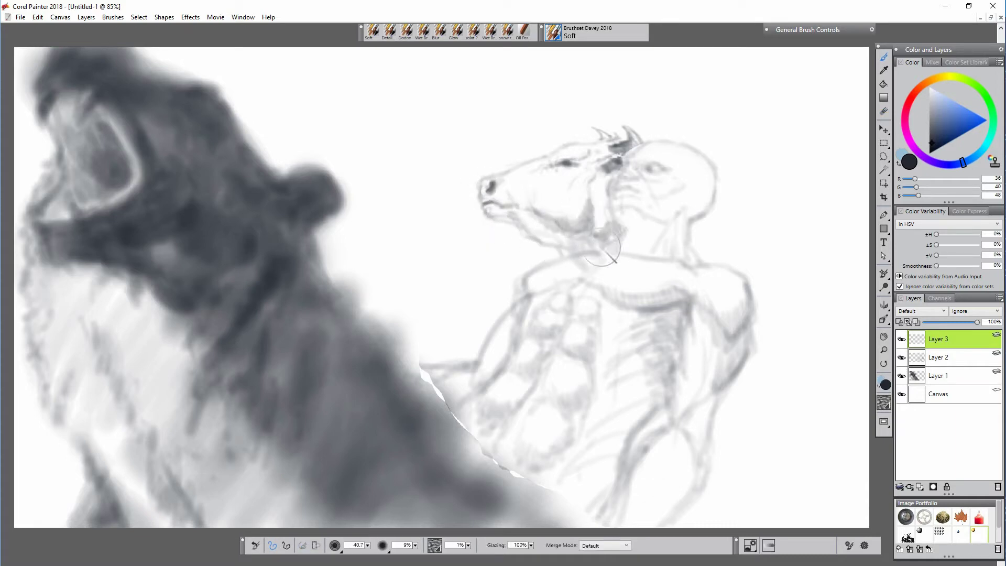
key("n")
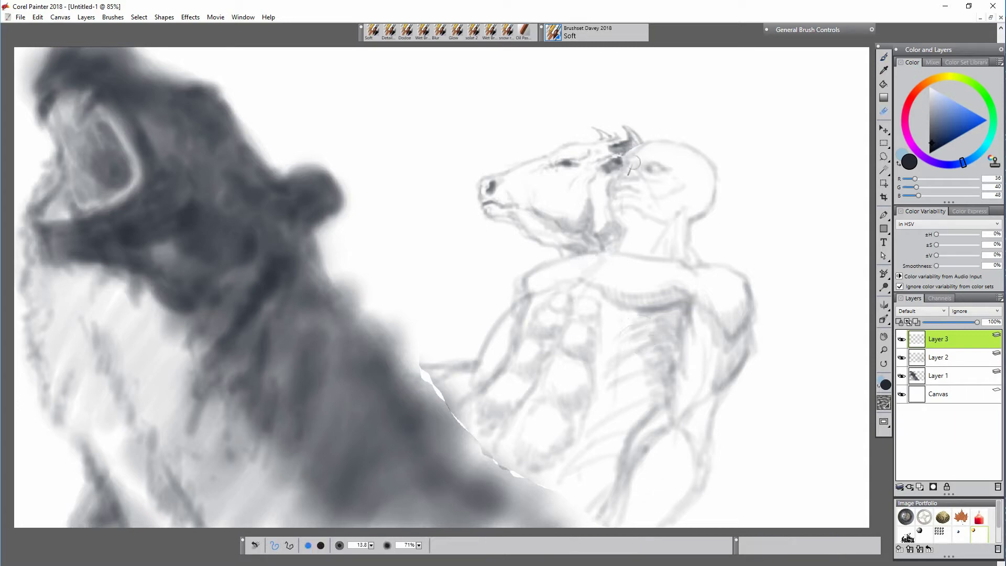
key("b")
- Hide the bull head and, on a new layer, sketch a ram's muzzle, eye, brow and far horn
left_click(901, 339)
left_click(919, 487)
left_click_drag(434, 164, 400, 171)
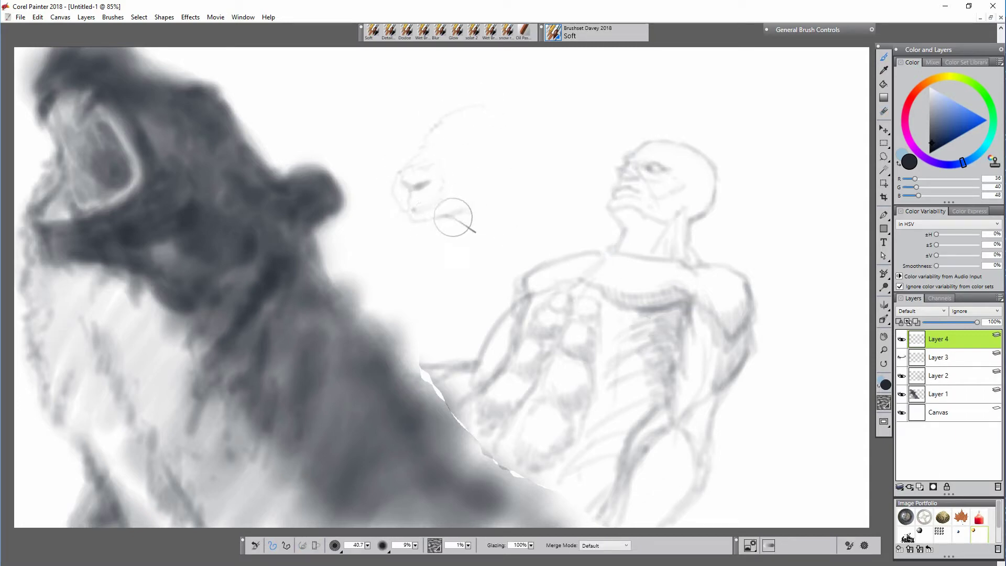
mouse_move(470, 99)
left_mouse_down()
mouse_move(438, 134)
mouse_move(416, 131)
left_mouse_up()
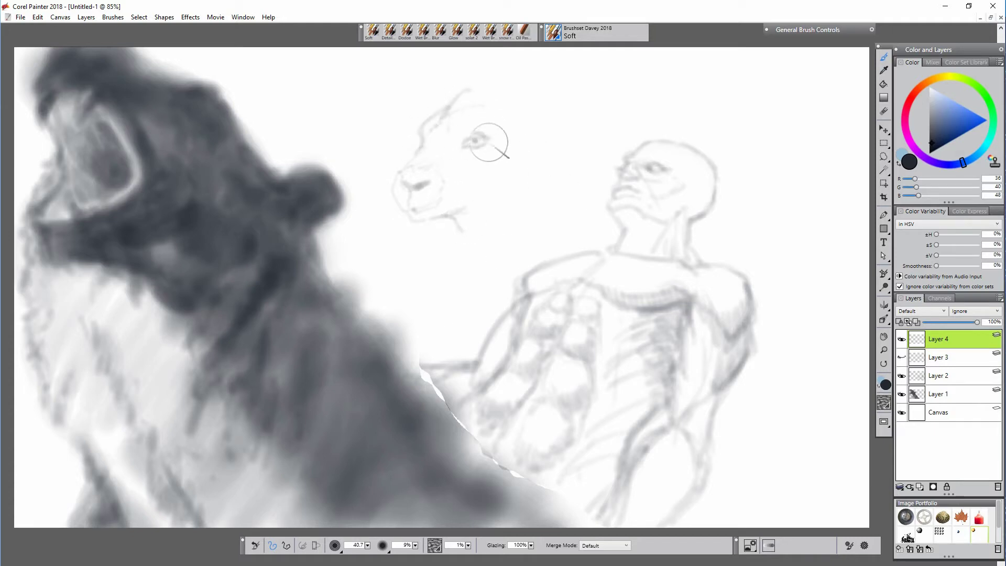
mouse_move(501, 99)
left_mouse_down()
mouse_move(482, 82)
mouse_move(416, 123)
mouse_move(411, 63)
mouse_move(460, 85)
mouse_move(392, 149)
mouse_move(414, 143)
left_mouse_up()
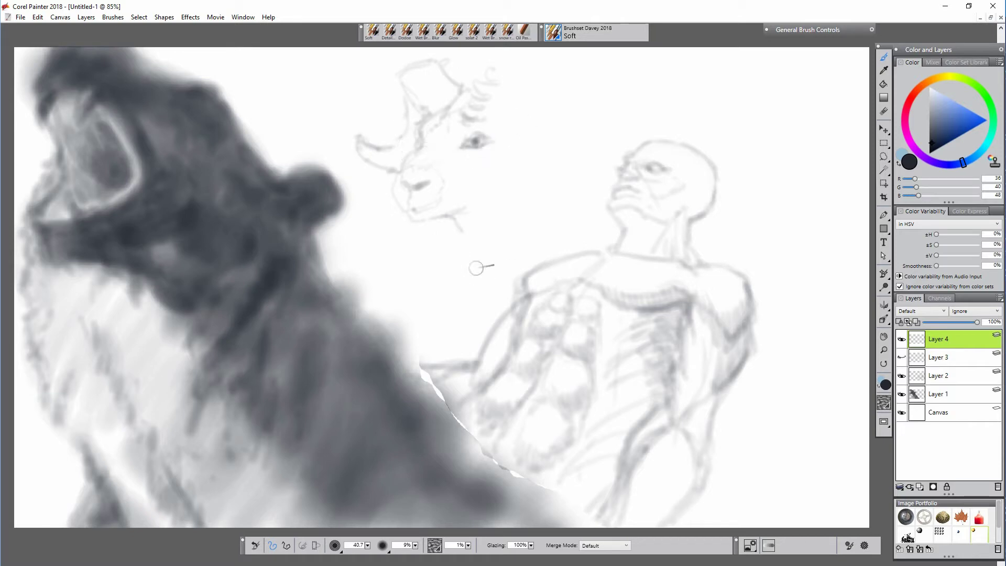
- Clean up the ram's eye and draw its shaggy cheek fur, beard and large curled near horn
key("n")
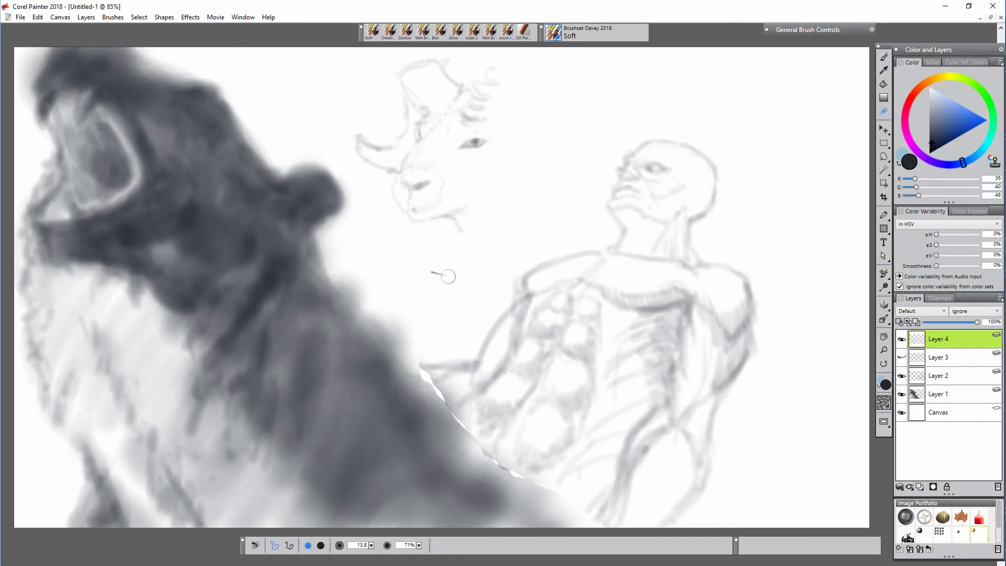
key("b")
mouse_move(467, 199)
left_mouse_down()
mouse_move(503, 153)
mouse_move(515, 174)
mouse_move(503, 116)
left_mouse_up()
mouse_move(518, 59)
left_mouse_down()
mouse_move(579, 152)
mouse_move(561, 56)
left_mouse_up()
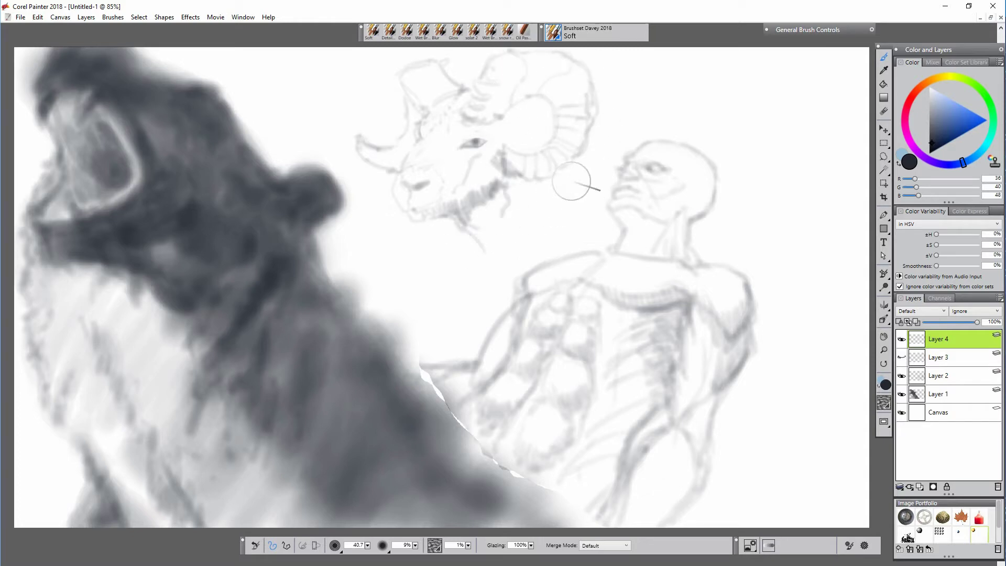
left_click_drag(563, 169, 550, 226)
mouse_move(528, 100)
left_mouse_down()
mouse_move(544, 144)
mouse_move(536, 147)
left_mouse_up()
- Enlarge the brush to 125.5 and shade the ram's horns, ear area and neck
key("bracketright")
left_click_drag(505, 57, 479, 100)
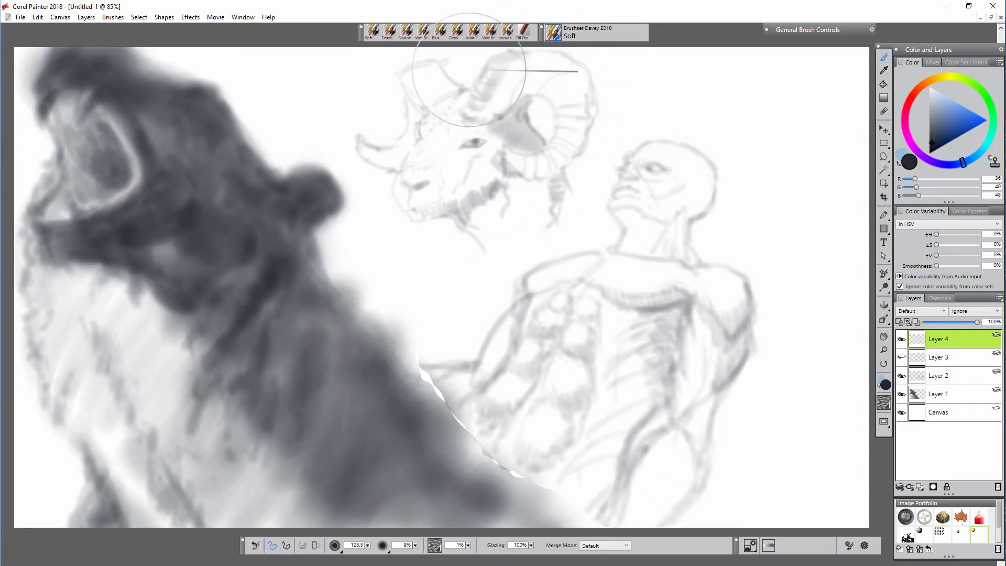
mouse_move(438, 64)
left_mouse_down()
mouse_move(458, 93)
mouse_move(426, 157)
left_mouse_up()
left_click_drag(361, 148, 399, 160)
left_click_drag(550, 87, 566, 110)
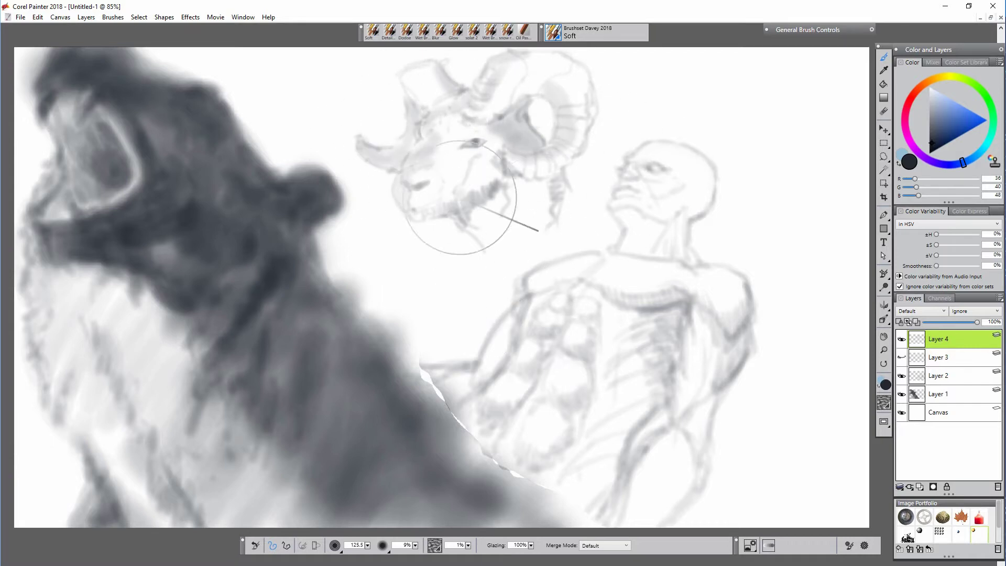
mouse_move(460, 198)
left_mouse_down()
mouse_move(505, 214)
mouse_move(571, 168)
mouse_move(494, 135)
mouse_move(436, 200)
left_mouse_up()
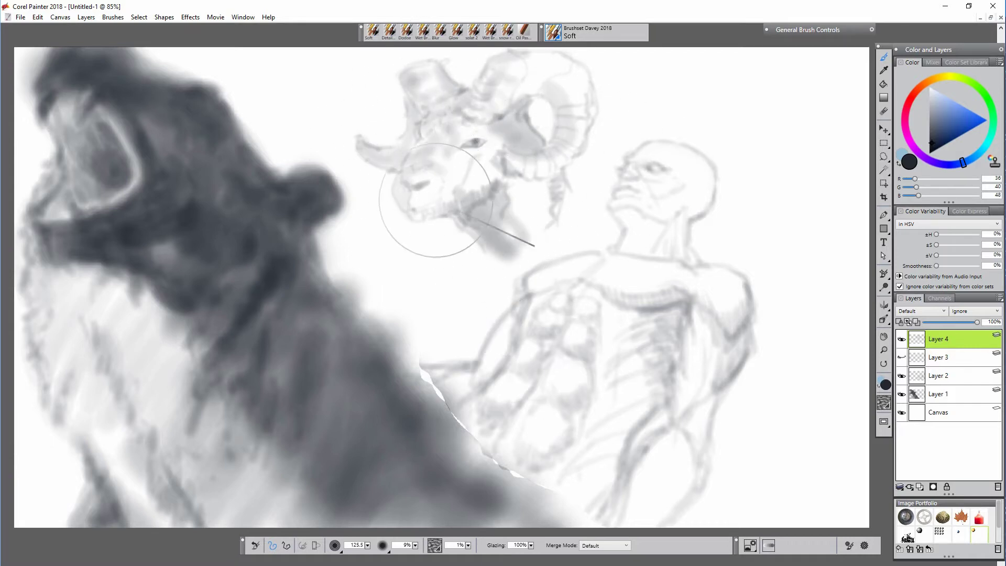
- Flip the ram head horizontally and position it over the blank area between the beast and the figure
left_click(884, 128)
left_click(37, 18)
left_click(122, 197)
left_click_drag(512, 176, 794, 217)
left_click(287, 545)
mouse_move(762, 283)
left_mouse_down()
mouse_move(718, 321)
mouse_move(480, 253)
left_mouse_up()
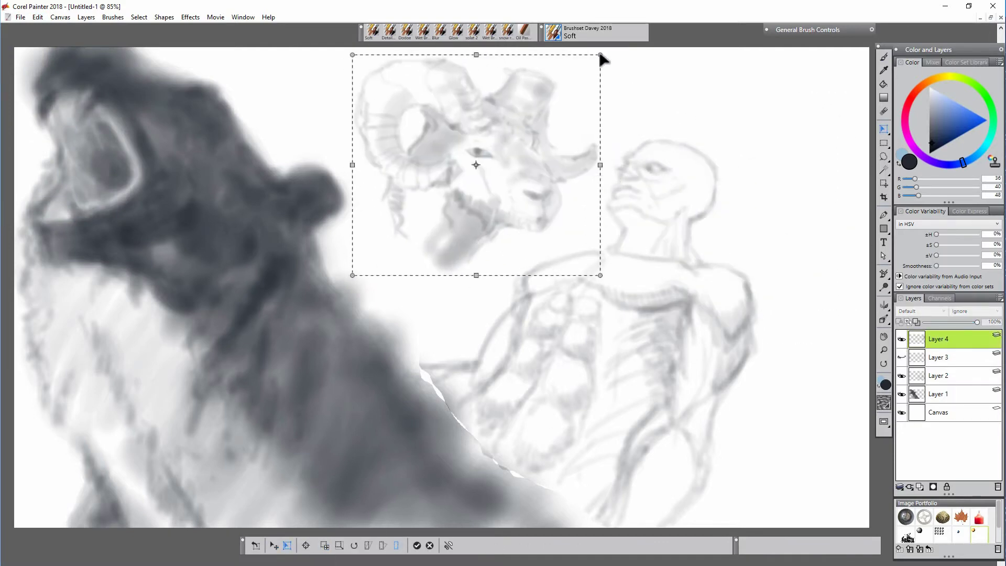
- Scale the ram head down and move it behind the figure's head, over the far shoulder
left_click_drag(602, 56, 558, 86)
key("f")
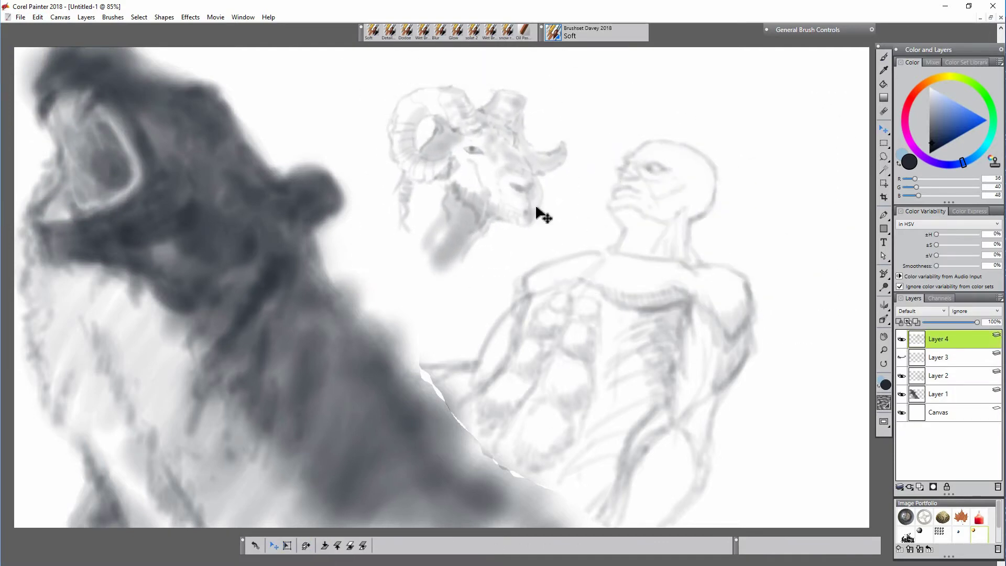
left_click_drag(539, 213, 807, 243)
- Darken the ram's nose, eye and horns with a 31.2 brush, and erase rough edges around its muzzle
key("b")
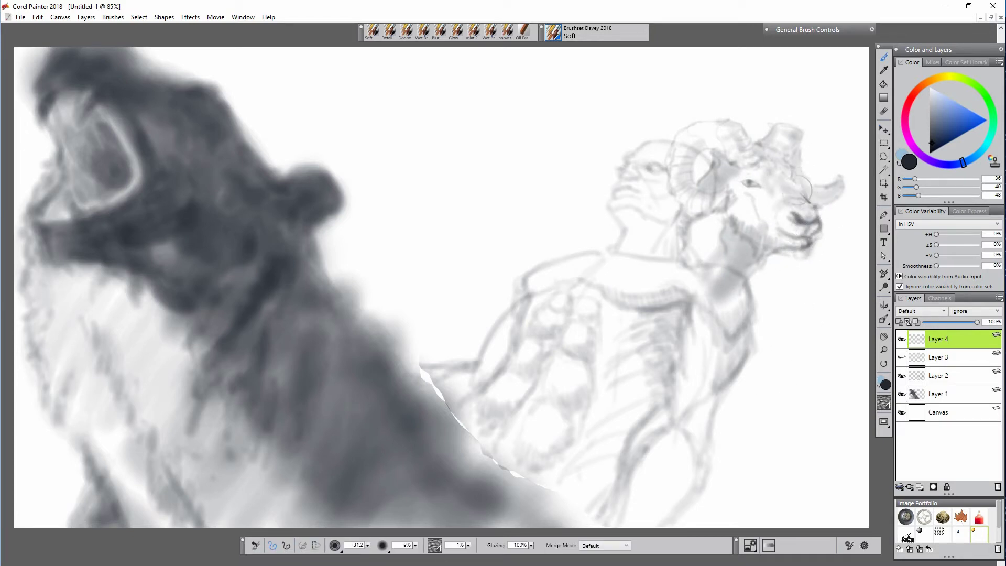
left_click_drag(810, 192, 840, 181)
mouse_move(743, 129)
left_mouse_down()
mouse_move(761, 150)
mouse_move(754, 182)
left_mouse_up()
key("n")
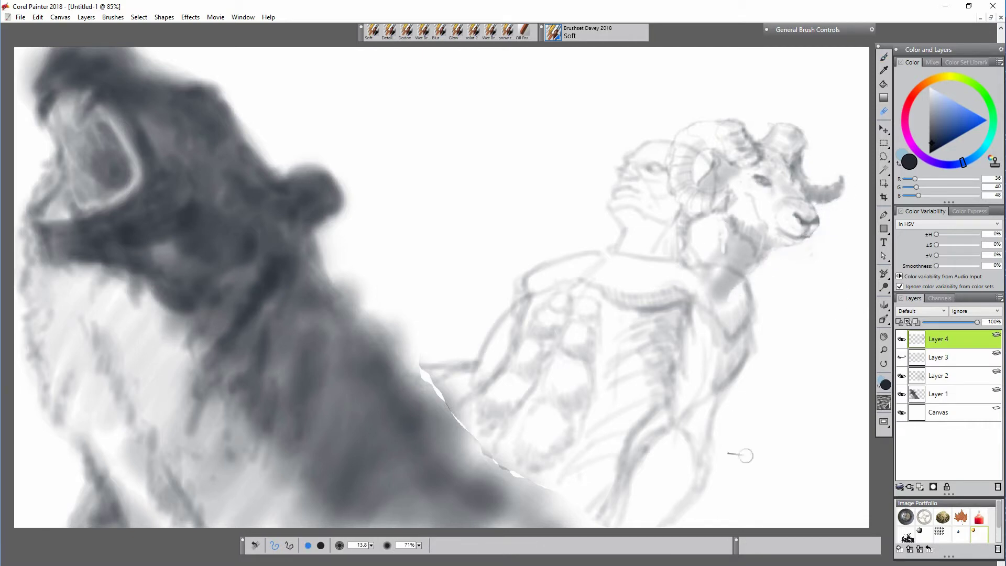
- Scale the ram head down a little and rotate it slightly clockwise on the figure's shoulder
key("ctrl+alt+t")
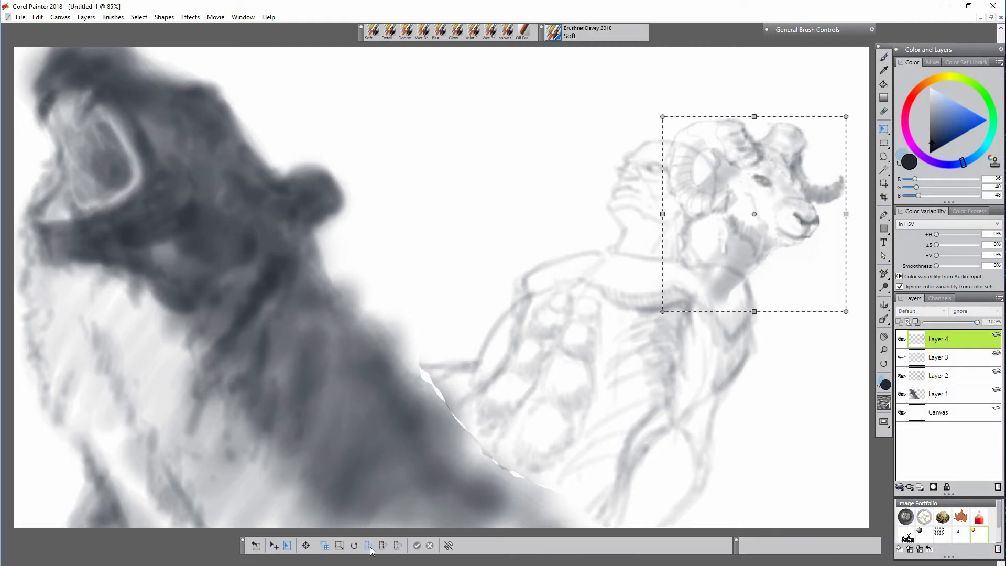
left_click(339, 546)
left_click_drag(845, 117, 833, 137)
left_click_drag(837, 316, 831, 330)
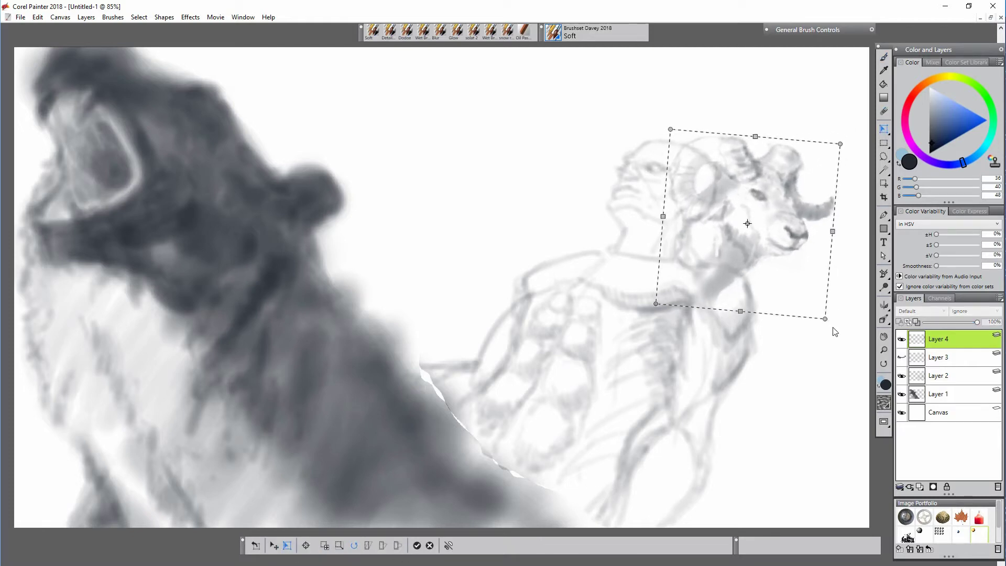
key("Return")
- Erase excess lines around the ram head, and add ridges and darker shading to its horns and face
key("b")
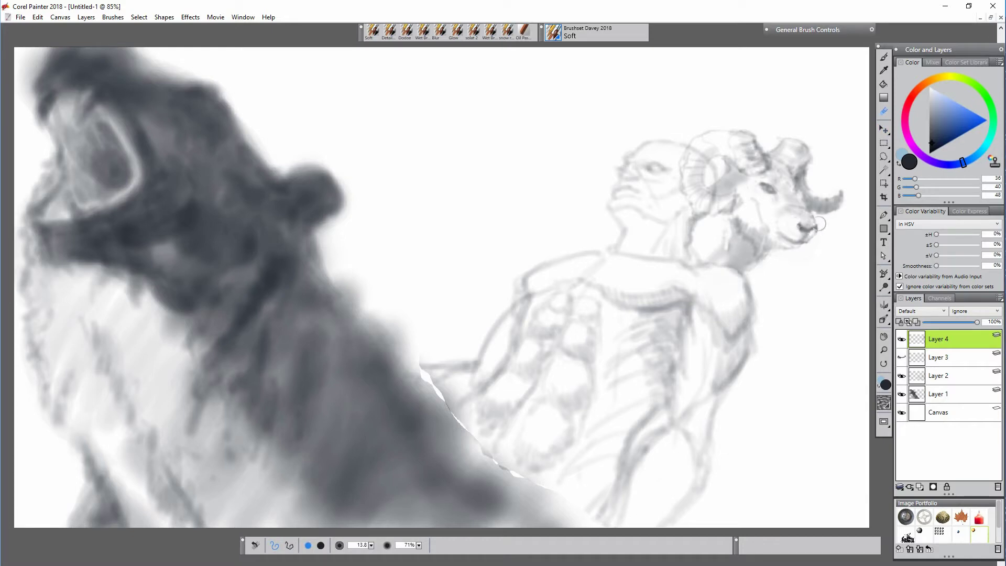
key("b")
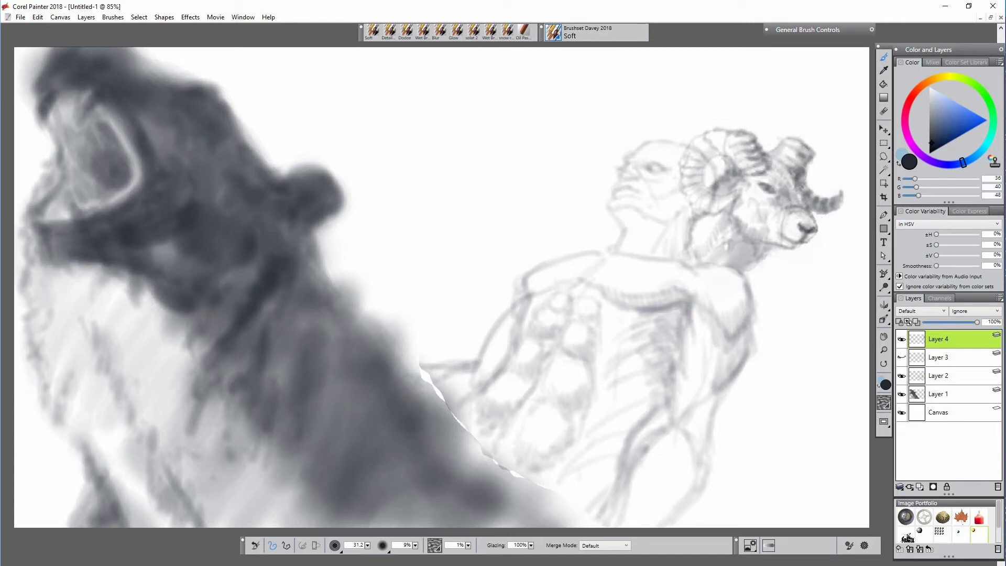
- Show the bull head's layer again, rotate the head so its muzzle tilts upward, and move it closer to the figure
left_click(937, 358)
left_click(883, 129)
left_click(287, 545)
left_click(354, 545)
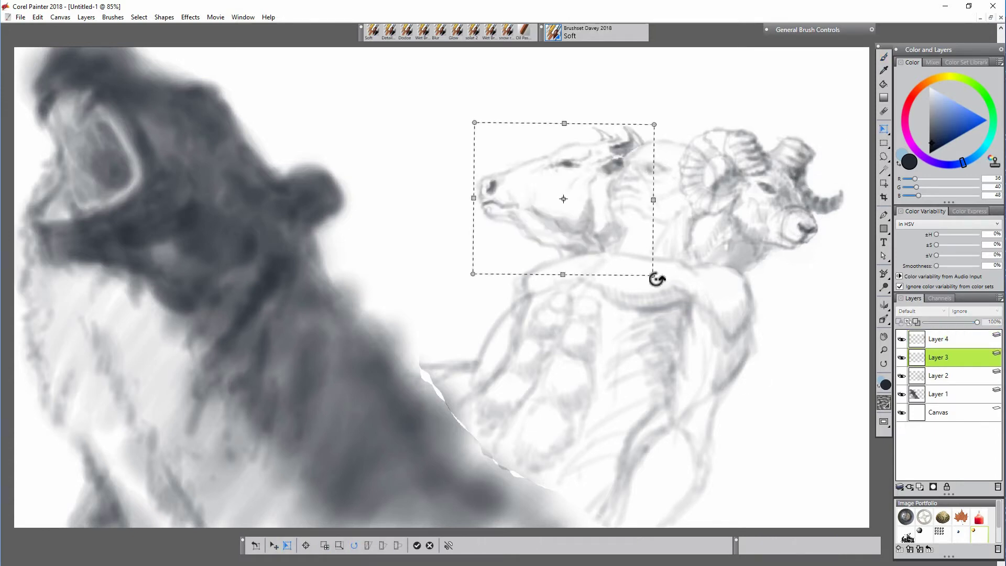
left_click_drag(653, 275, 619, 289)
left_click(339, 545)
key("Return")
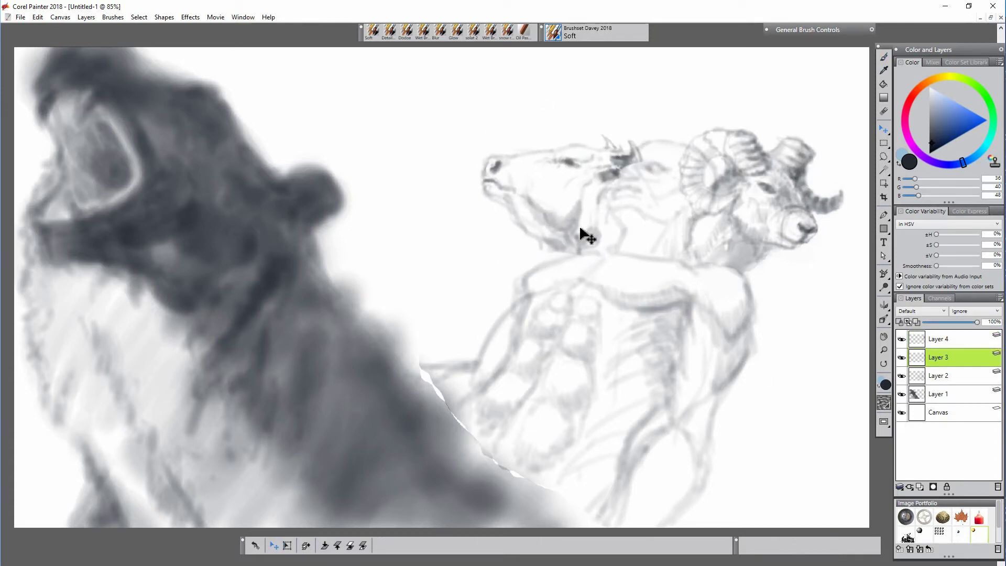
left_click_drag(581, 229, 598, 225)
- Erase the bull head's horns and repaint its ear, cheek and jaw shading
key("n")
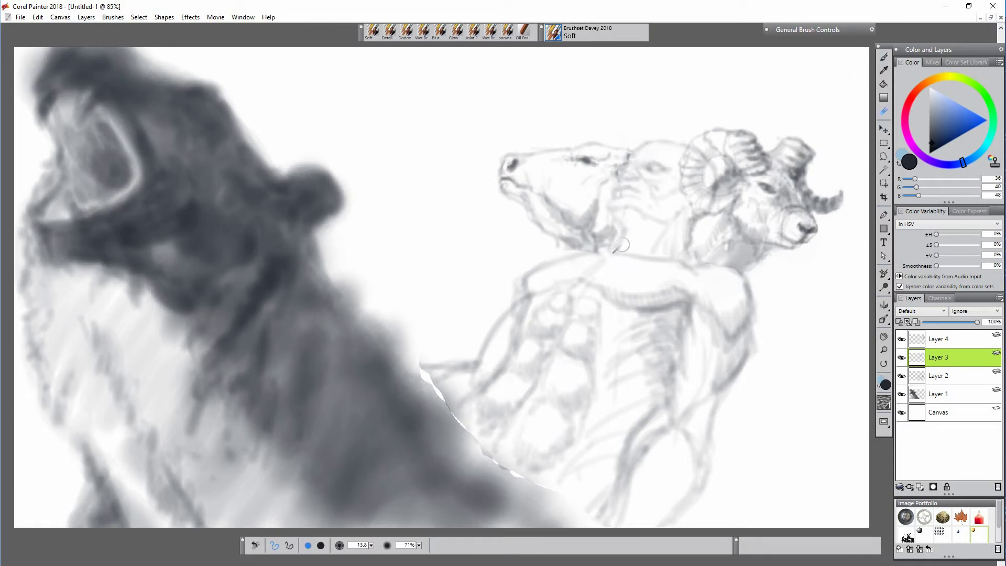
key("b")
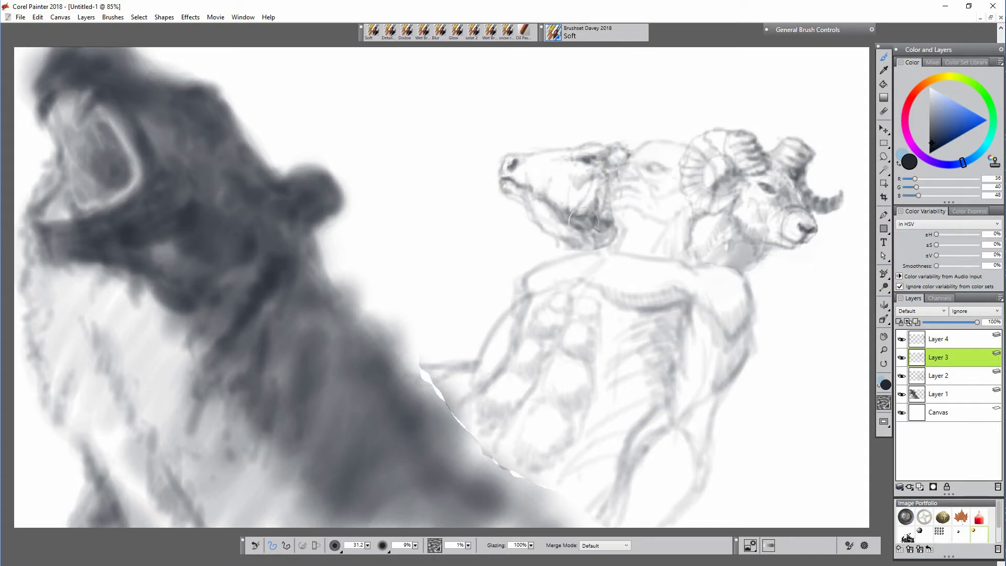
- Darken the shading under the bull head's jaw and clean up its cheek lines
left_click_drag(579, 220, 598, 245)
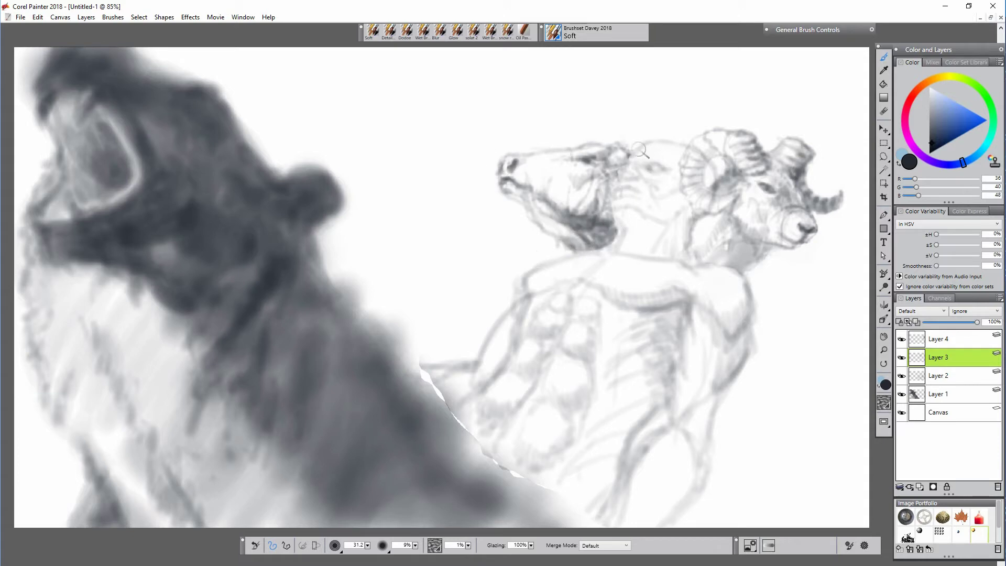
key("n")
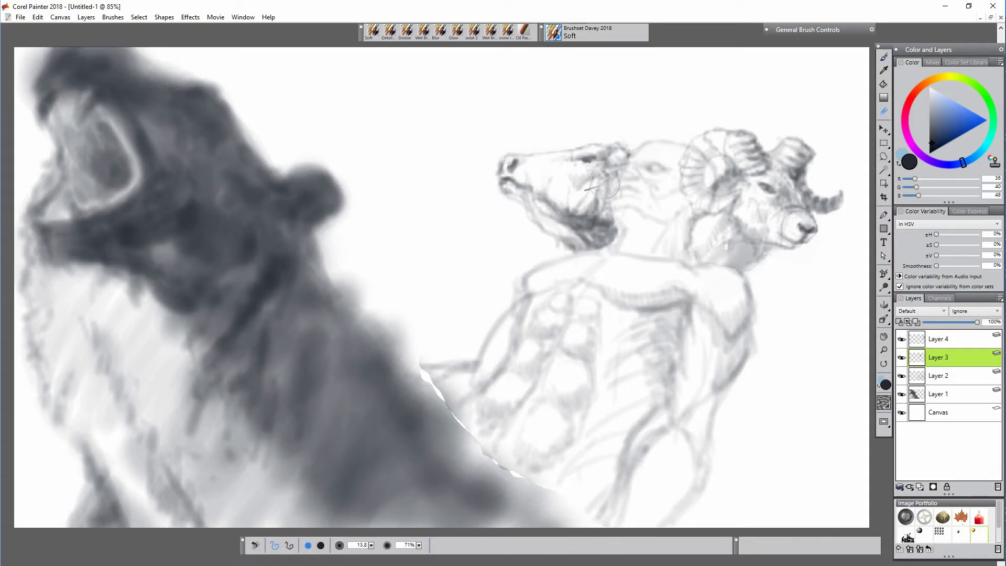
- Draw short curved horns on the bull head and outline two tall wavy horns above the human head
key("b")
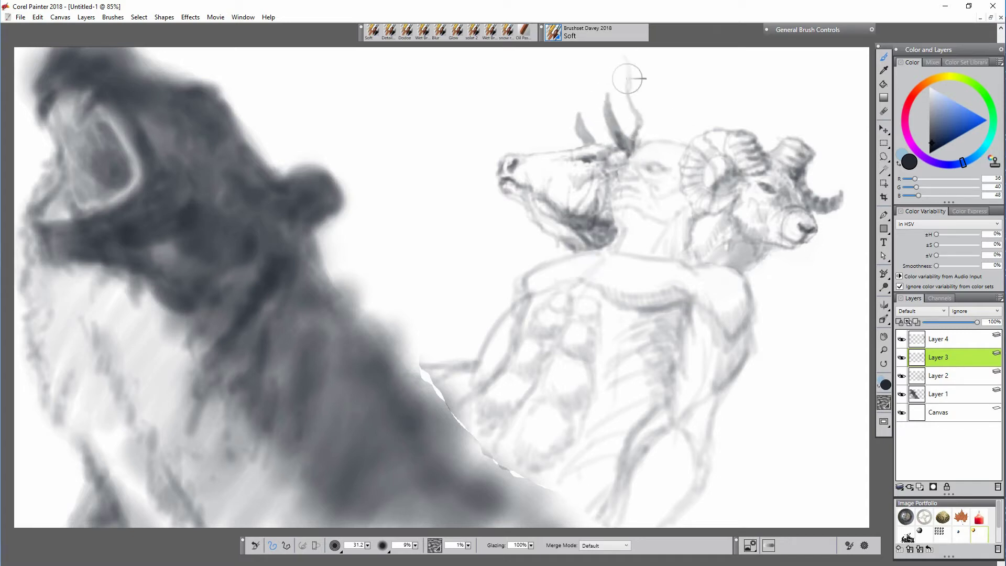
left_click_drag(627, 57, 648, 119)
mouse_move(680, 51)
left_mouse_down()
mouse_move(675, 142)
mouse_move(699, 135)
left_mouse_up()
key("n")
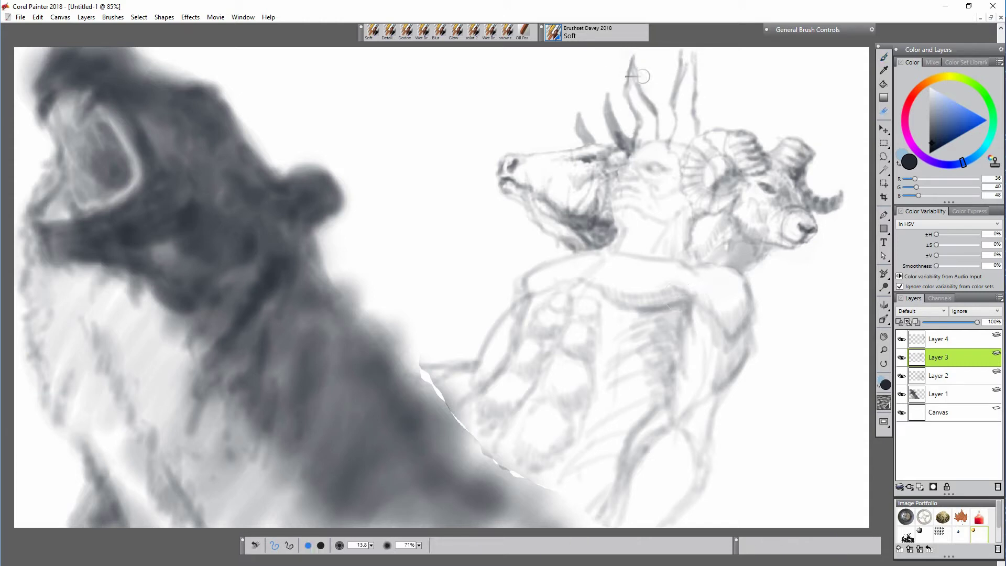
left_click(900, 375)
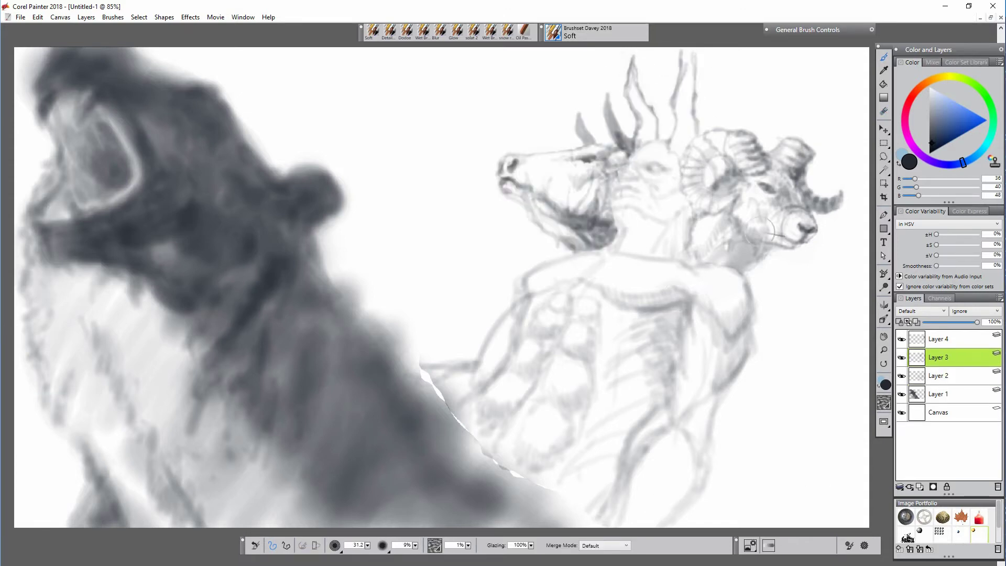
- Reinforce and shade the human head's tall horns, and define its brow, nose and mouth
left_click_drag(692, 99, 662, 147)
left_click_drag(680, 57, 697, 131)
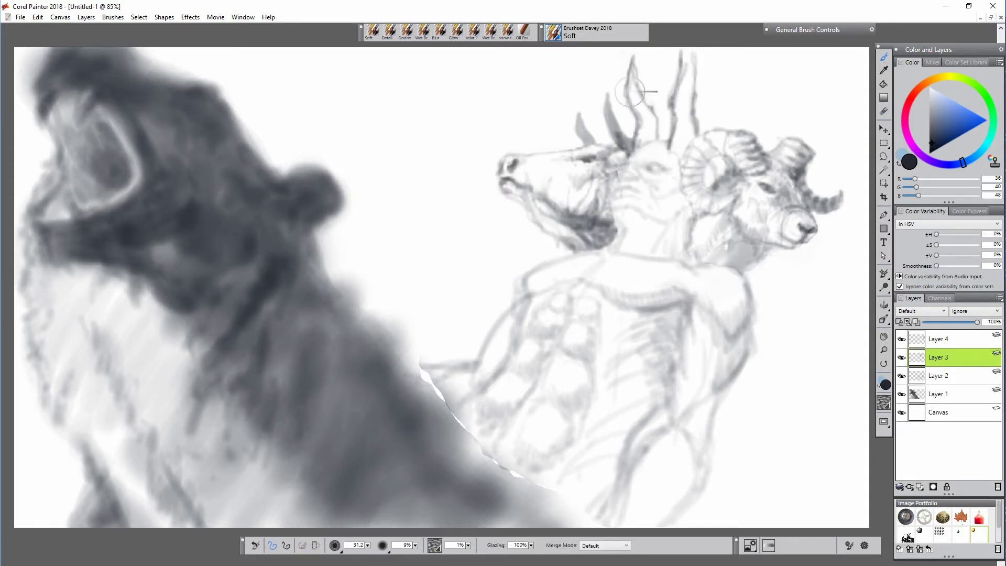
mouse_move(634, 76)
left_mouse_down()
mouse_move(692, 129)
mouse_move(649, 140)
left_mouse_up()
left_click_drag(643, 97, 669, 140)
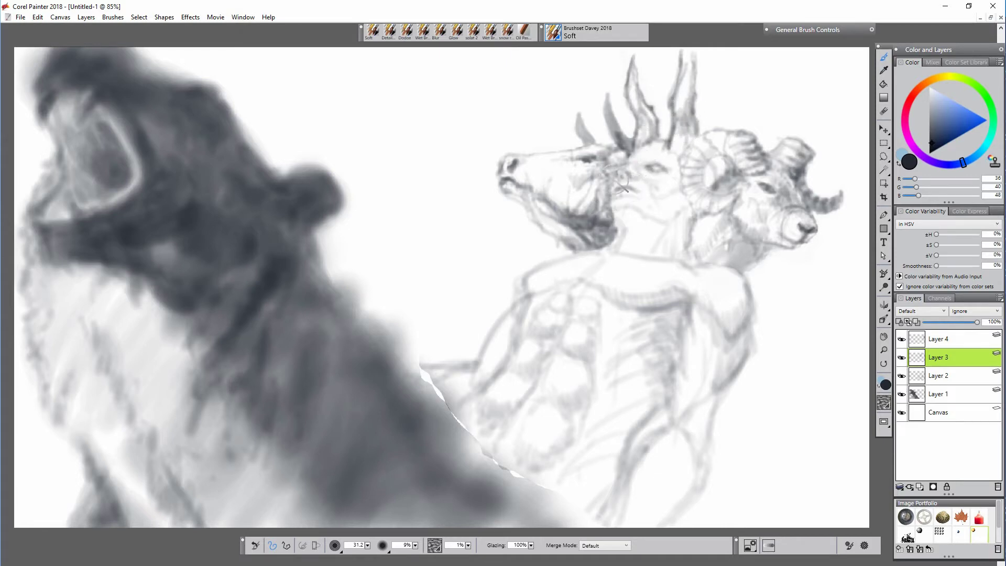
key("n")
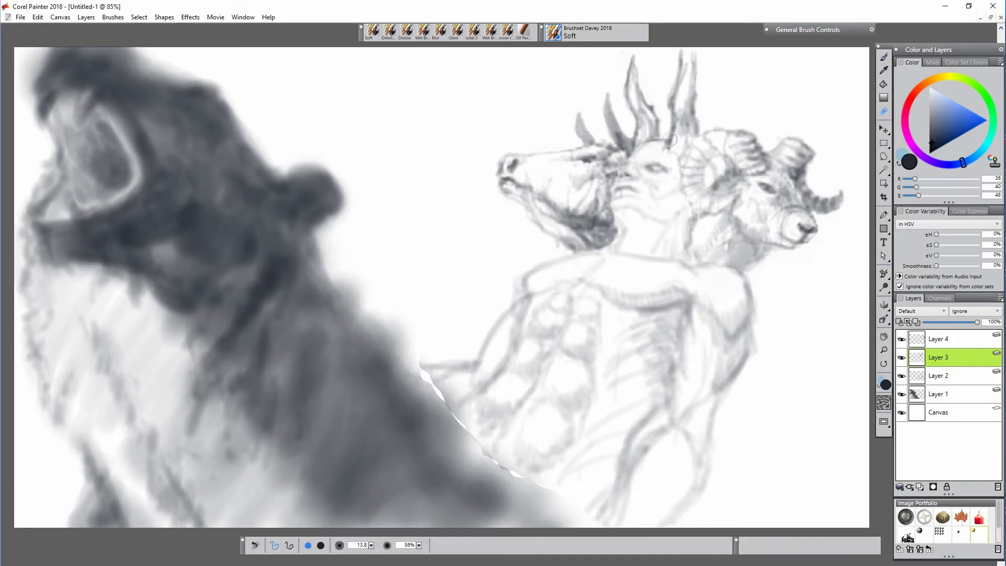
key("b")
- Lasso the ram's eye on Layer 4 and transform it as a separate piece to adjust its angle
left_click(904, 345)
left_click(883, 158)
left_click_drag(756, 183, 772, 198)
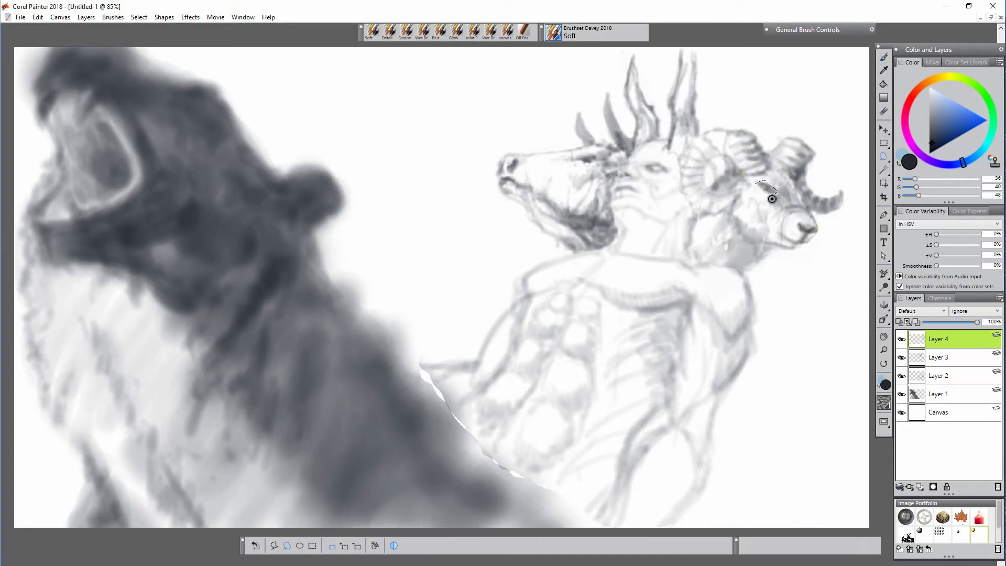
right_click(769, 185)
left_click(733, 242)
key("ctrl+alt+t")
left_click_drag(773, 240, 819, 180)
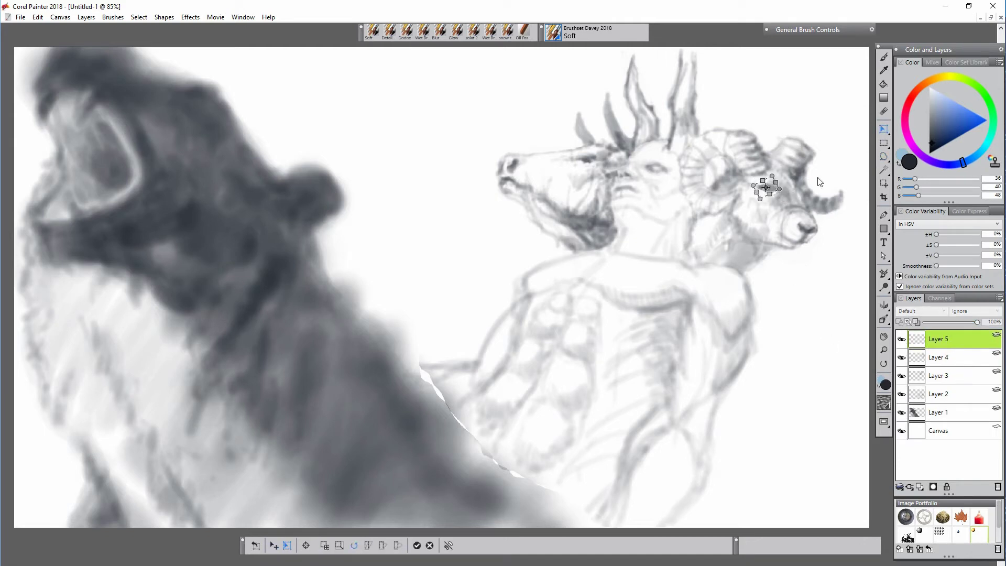
key("Return")
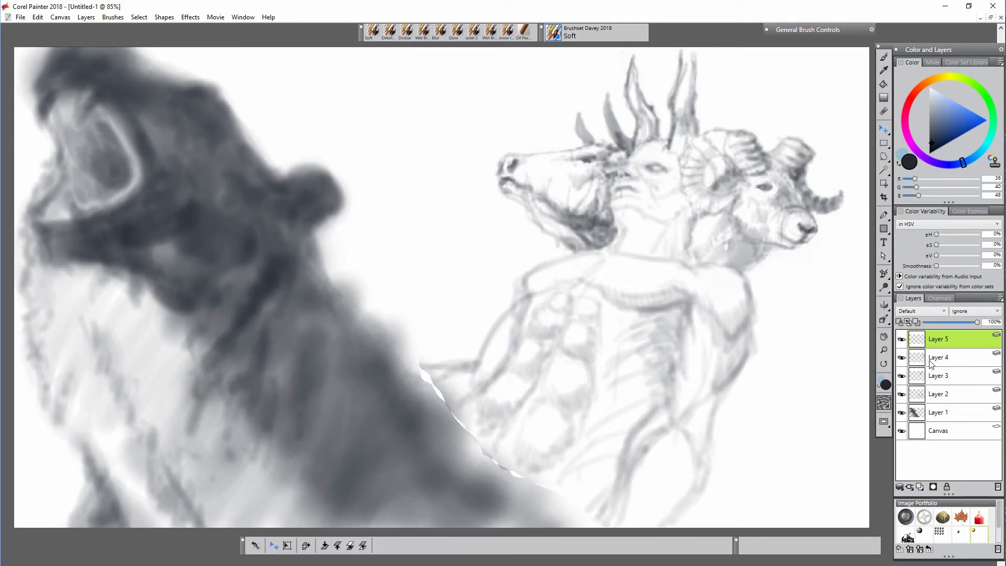
- Merge the ram's eye layer with the ram head layer and clean up around the eye
left_click(900, 486)
left_click(839, 495)
key("b")
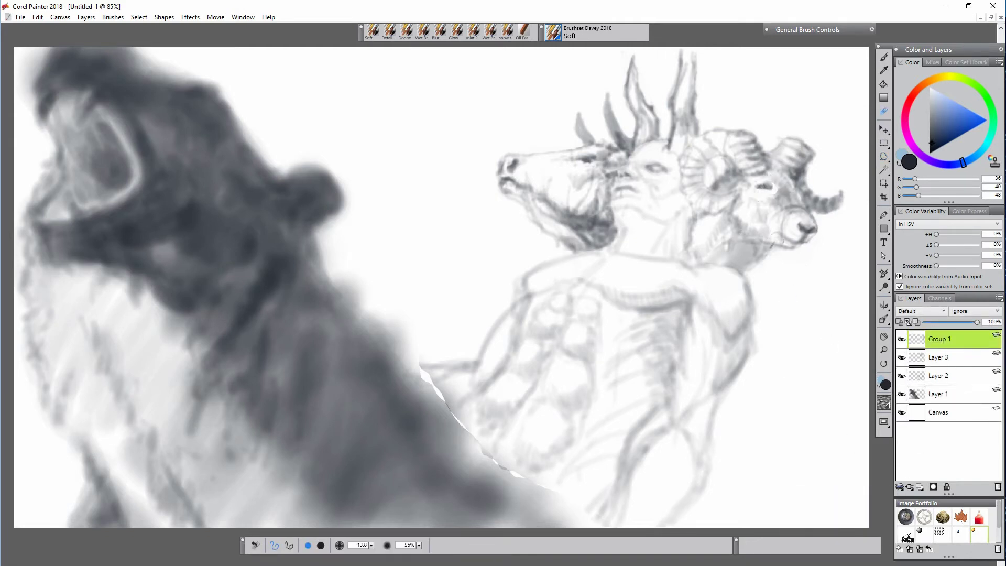
- Darken the ram's curled horns, face and neck fur, and shade the human neck and upper chest
key("b")
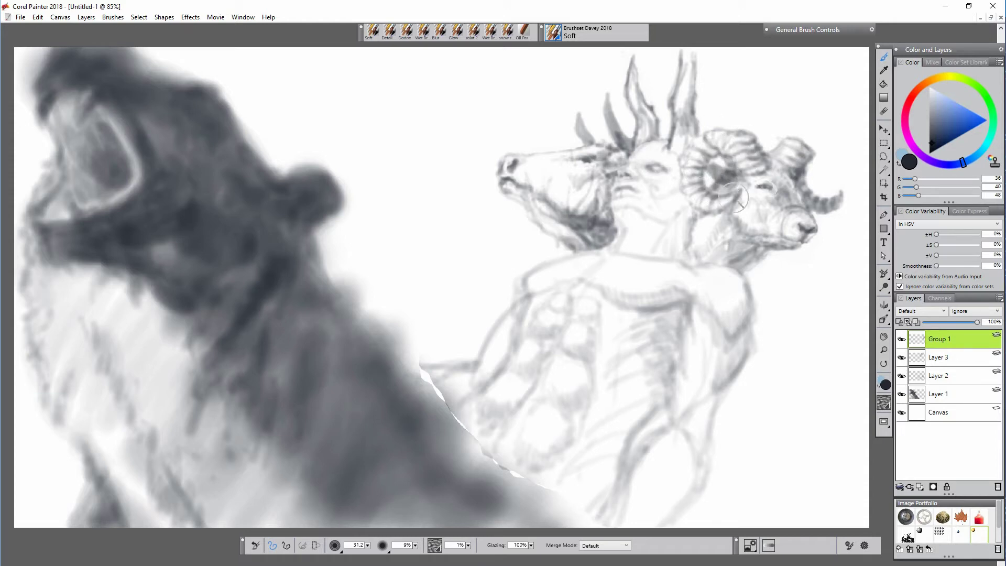
left_click_drag(715, 169, 732, 181)
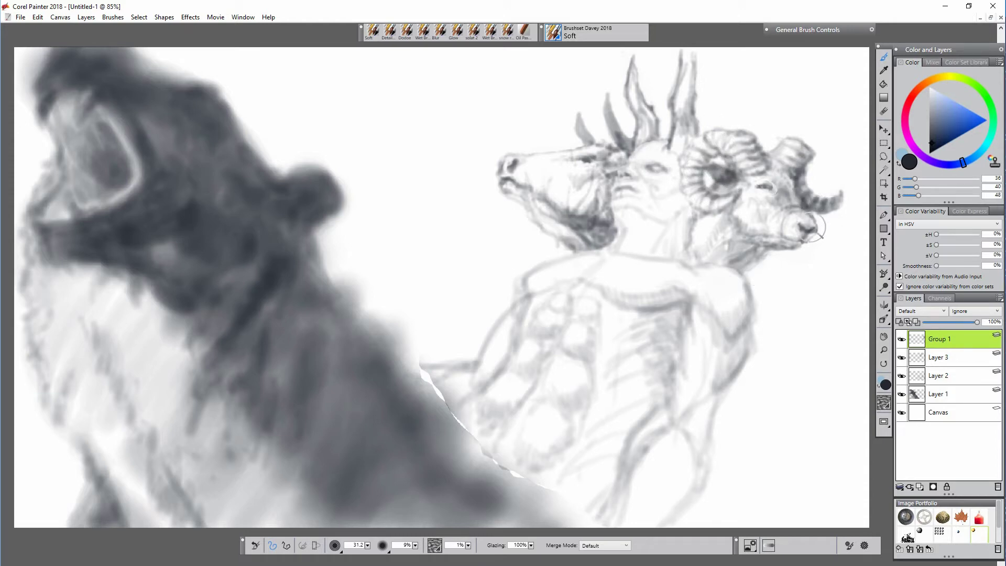
mouse_move(765, 186)
left_mouse_down()
mouse_move(798, 164)
mouse_move(758, 158)
mouse_move(796, 246)
mouse_move(780, 228)
mouse_move(742, 267)
mouse_move(684, 239)
mouse_move(711, 215)
mouse_move(701, 233)
mouse_move(723, 225)
left_mouse_up()
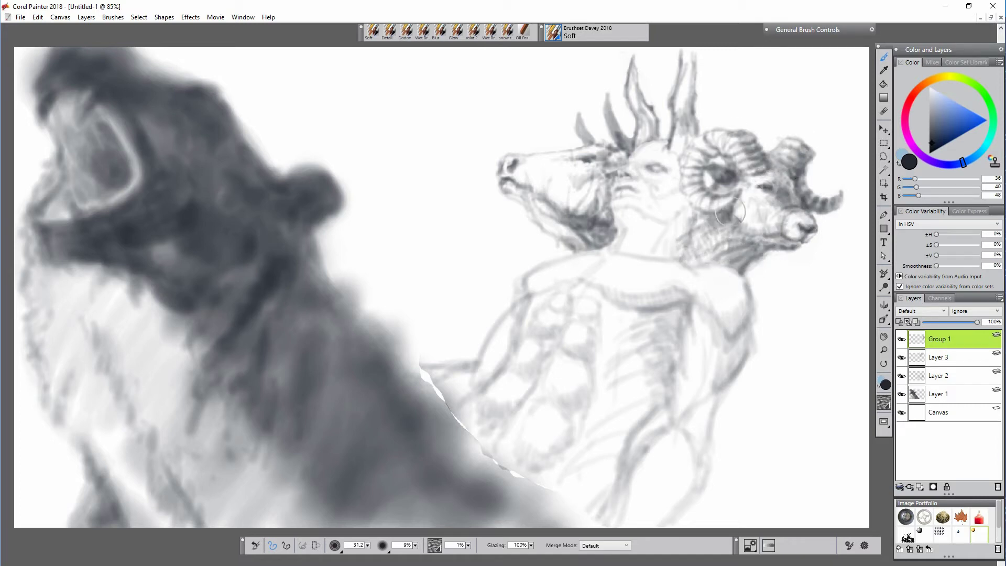
mouse_move(657, 246)
left_mouse_down()
mouse_move(671, 222)
mouse_move(637, 225)
mouse_move(621, 213)
mouse_move(667, 221)
mouse_move(633, 218)
mouse_move(642, 237)
mouse_move(691, 211)
mouse_move(684, 229)
mouse_move(703, 230)
mouse_move(603, 247)
mouse_move(574, 270)
mouse_move(627, 299)
mouse_move(681, 295)
left_mouse_up()
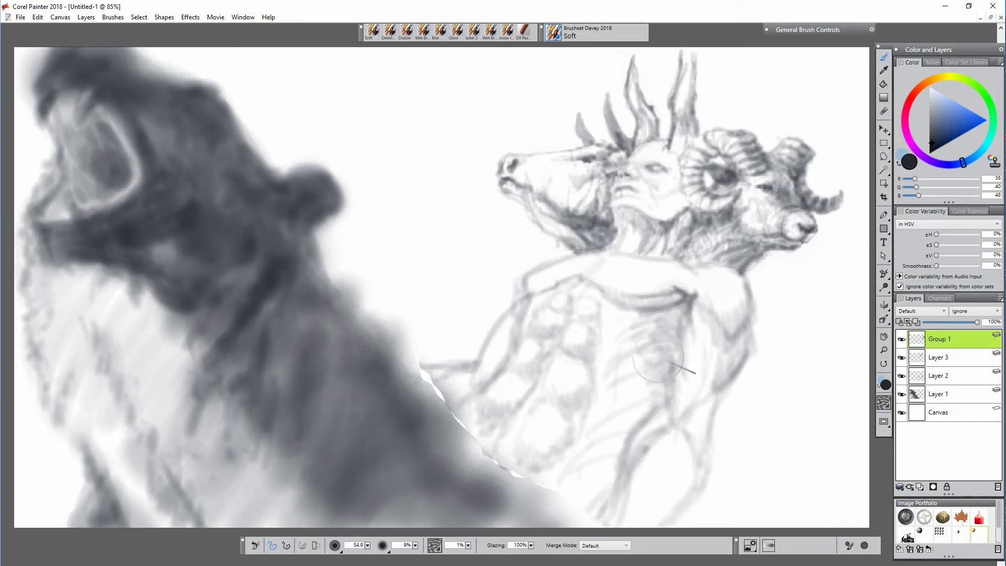
- Fill the torso, ribs, arms and heads with soft gray shading using a progressively larger brush
mouse_move(657, 359)
left_mouse_down()
mouse_move(692, 290)
mouse_move(632, 437)
mouse_move(610, 380)
mouse_move(657, 364)
mouse_move(643, 325)
mouse_move(654, 346)
mouse_move(653, 326)
mouse_move(639, 351)
mouse_move(676, 345)
left_mouse_up()
key("bracketright")
mouse_move(547, 385)
left_mouse_down()
mouse_move(562, 385)
mouse_move(590, 354)
mouse_move(596, 372)
left_mouse_up()
mouse_move(706, 301)
left_mouse_down()
mouse_move(720, 299)
mouse_move(714, 395)
mouse_move(651, 482)
mouse_move(550, 487)
mouse_move(577, 417)
mouse_move(461, 401)
mouse_move(539, 393)
mouse_move(637, 438)
mouse_move(571, 454)
mouse_move(608, 498)
mouse_move(471, 511)
mouse_move(590, 485)
mouse_move(624, 398)
mouse_move(629, 335)
mouse_move(528, 435)
mouse_move(592, 281)
mouse_move(752, 359)
mouse_move(707, 438)
mouse_move(718, 482)
mouse_move(688, 473)
mouse_move(707, 273)
mouse_move(660, 231)
mouse_move(659, 192)
mouse_move(668, 202)
mouse_move(649, 206)
left_mouse_up()
key("bracketright")
mouse_move(649, 335)
left_mouse_down()
mouse_move(596, 312)
mouse_move(599, 386)
mouse_move(602, 314)
mouse_move(571, 231)
mouse_move(518, 220)
mouse_move(599, 264)
mouse_move(650, 220)
mouse_move(690, 88)
mouse_move(707, 168)
mouse_move(790, 174)
left_mouse_up()
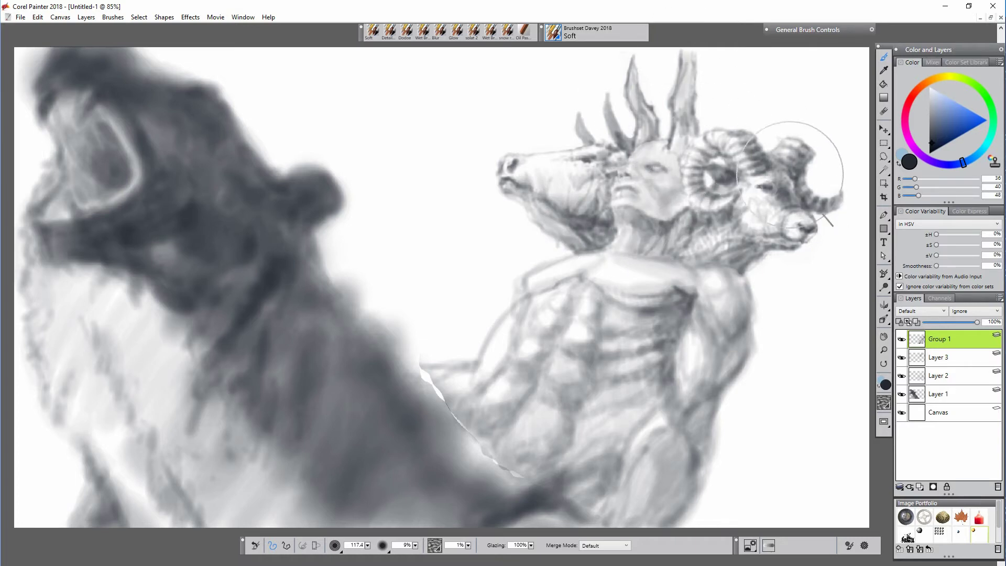
- Deepen the shading on the human face, the bull's neck and the horns with a smaller brush
key("bracketleft")
left_click_drag(680, 183, 668, 209)
mouse_move(635, 163)
left_mouse_down()
mouse_move(668, 196)
mouse_move(654, 183)
mouse_move(675, 185)
mouse_move(661, 208)
left_mouse_up()
mouse_move(556, 196)
left_mouse_down()
mouse_move(577, 209)
mouse_move(558, 219)
mouse_move(571, 233)
mouse_move(636, 223)
mouse_move(645, 238)
mouse_move(670, 218)
mouse_move(638, 165)
mouse_move(694, 136)
mouse_move(646, 110)
mouse_move(632, 77)
left_mouse_up()
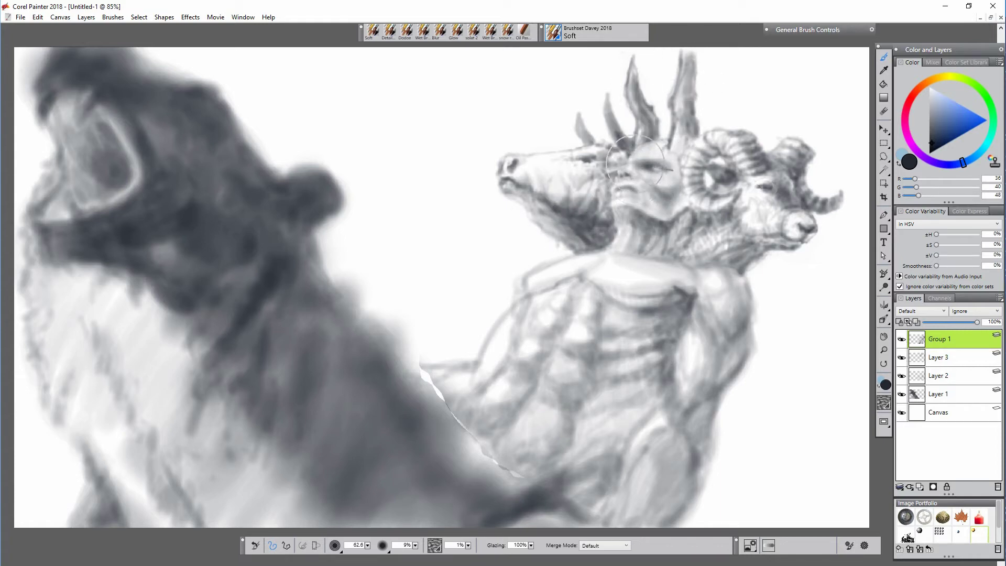
mouse_move(620, 128)
left_mouse_down()
mouse_move(616, 165)
mouse_move(606, 89)
mouse_move(622, 134)
mouse_move(658, 130)
left_mouse_up()
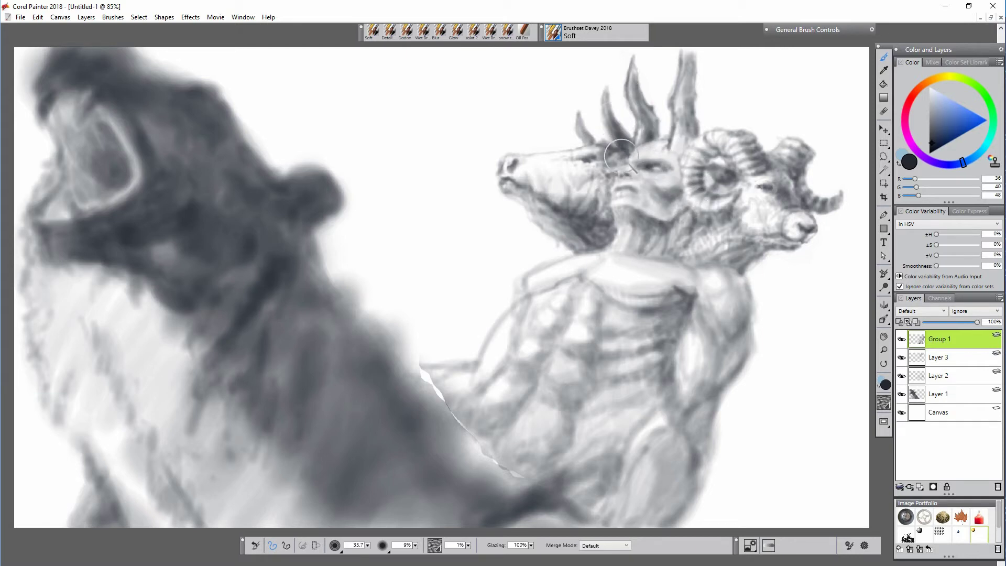
key("n")
- Put the Group 1 layer in a new group and check its contents by toggling its visibility
left_click(950, 370, "shift")
key("ctrl+g")
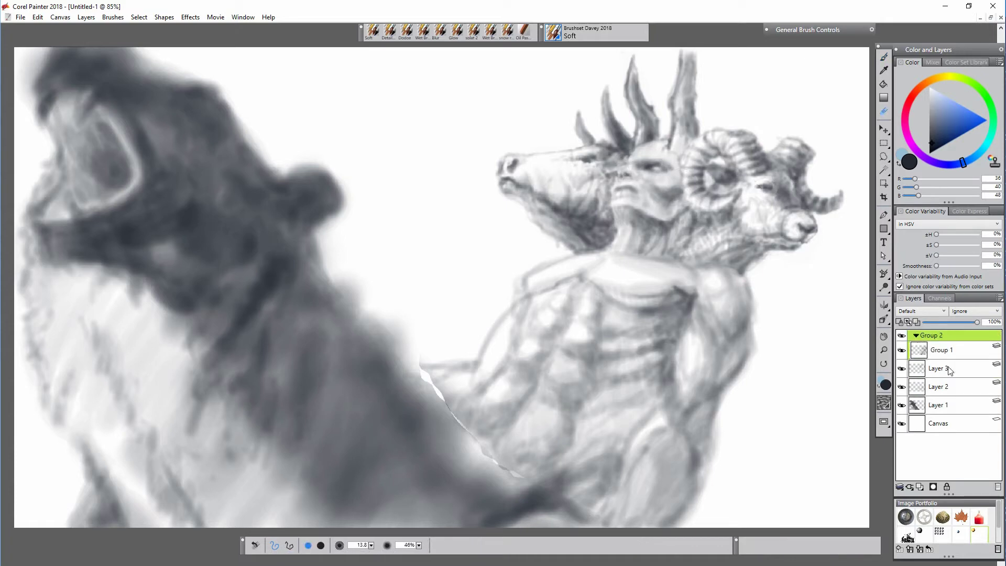
key("ctrl+e")
key("ctrl+z")
left_click(948, 350)
left_click(900, 350)
left_click(901, 350)
- Lasso the ram head, cut it from the figure and paste it in place on a new layer
key("b")
left_click(884, 157)
mouse_move(688, 151)
left_mouse_down()
mouse_move(694, 237)
mouse_move(720, 127)
mouse_move(688, 150)
left_mouse_up()
left_click(759, 231, "ctrl")
key("ctrl+x")
key("ctrl+shift+v")
- Group the figure layers beneath the ram head and collapse them into one layer
left_click(941, 368)
left_click(941, 402, "shift")
key("ctrl+g")
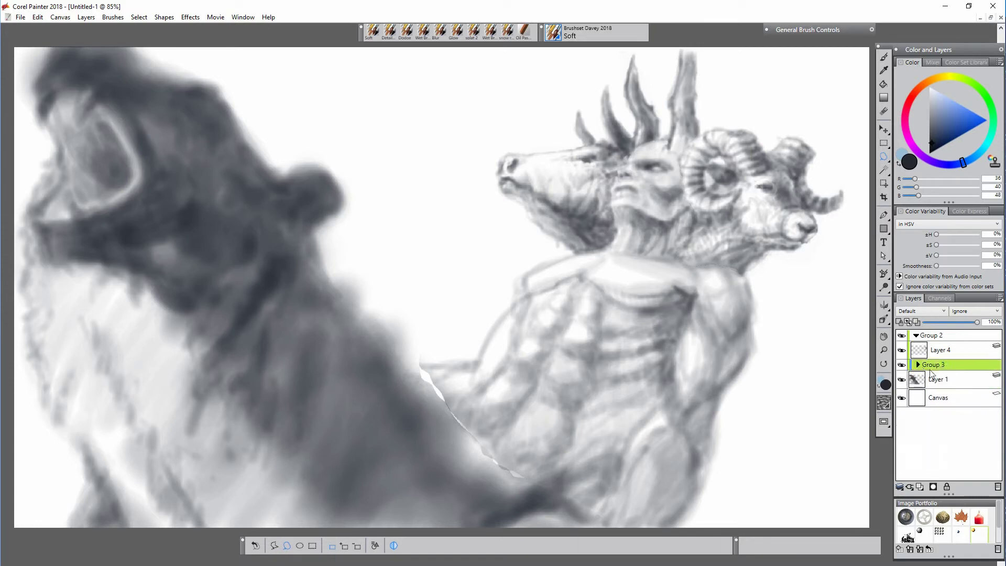
left_click(898, 487)
left_click(858, 514)
- Distort the ram head on Layer 4 slightly and nudge it into place on the figure's shoulder
left_click(940, 350)
left_click(901, 350)
left_click(901, 350)
left_click_drag(845, 278, 845, 289)
key("Return")
key("ctrl+alt+t")
left_click(396, 546)
left_click_drag(845, 122, 839, 123)
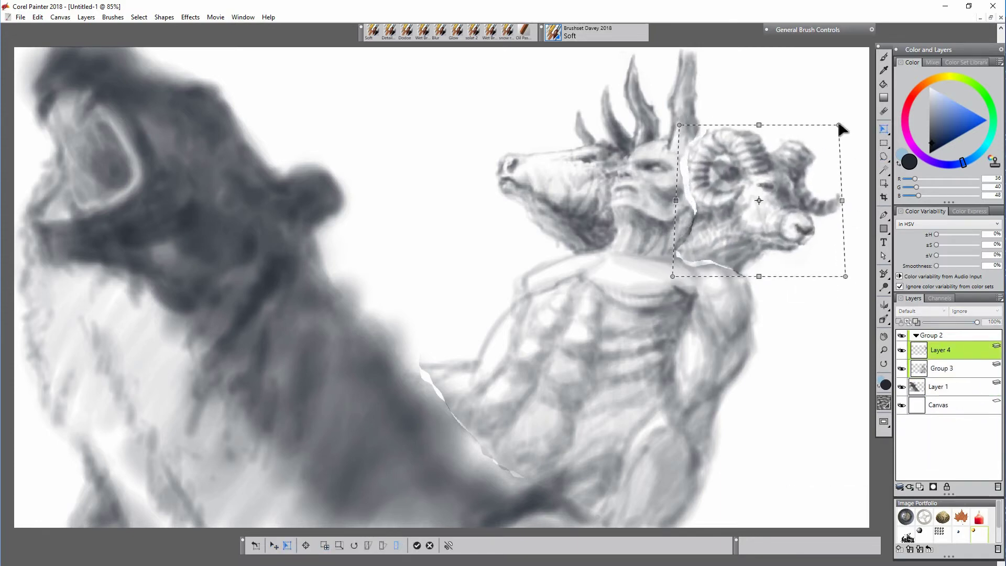
left_click(416, 545)
left_click_drag(783, 277, 781, 283)
left_click_drag(753, 238, 747, 260)
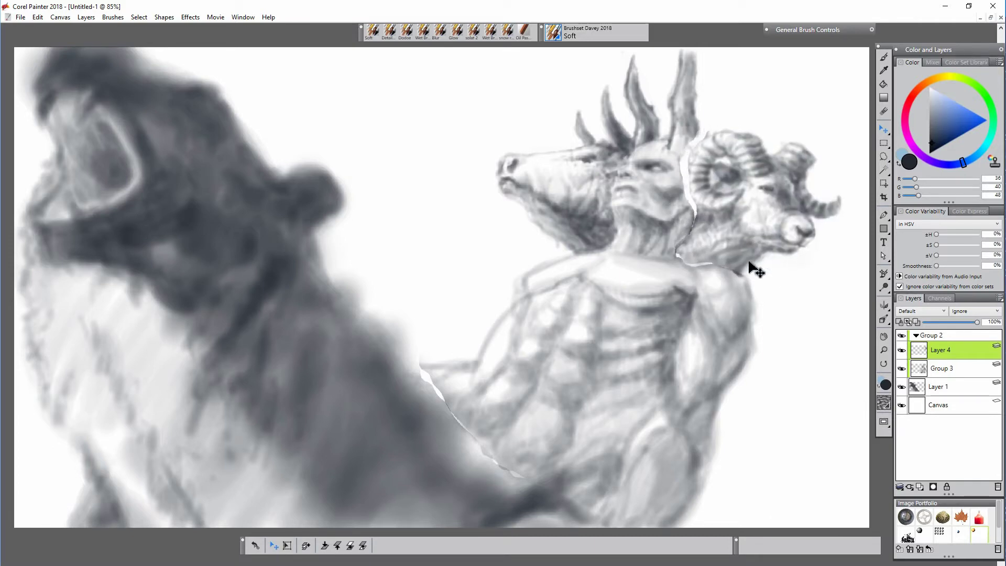
- Merge the ram head and the rest of the figure into a single layer above Layer 1
left_click(902, 353)
left_click(902, 353)
left_click(941, 366)
left_click(940, 351, "shift")
key("ctrl+g")
left_click(899, 486)
left_click(950, 336)
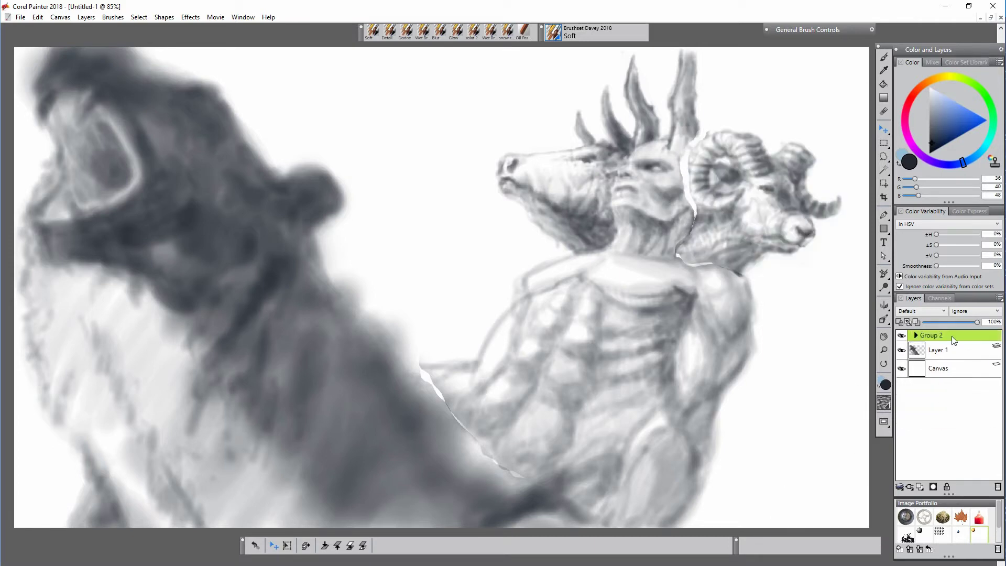
key("ctrl+e")
left_click(901, 340)
left_click(902, 340)
- Paint over the white gap between the ram head and the human head, neck and shoulder
key("b")
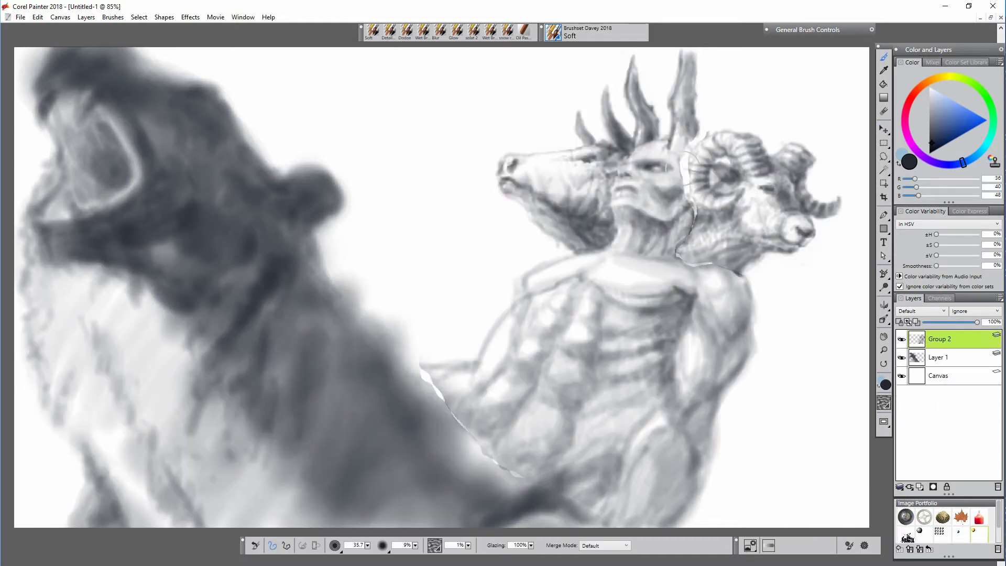
left_click_drag(691, 155, 690, 181)
key("j")
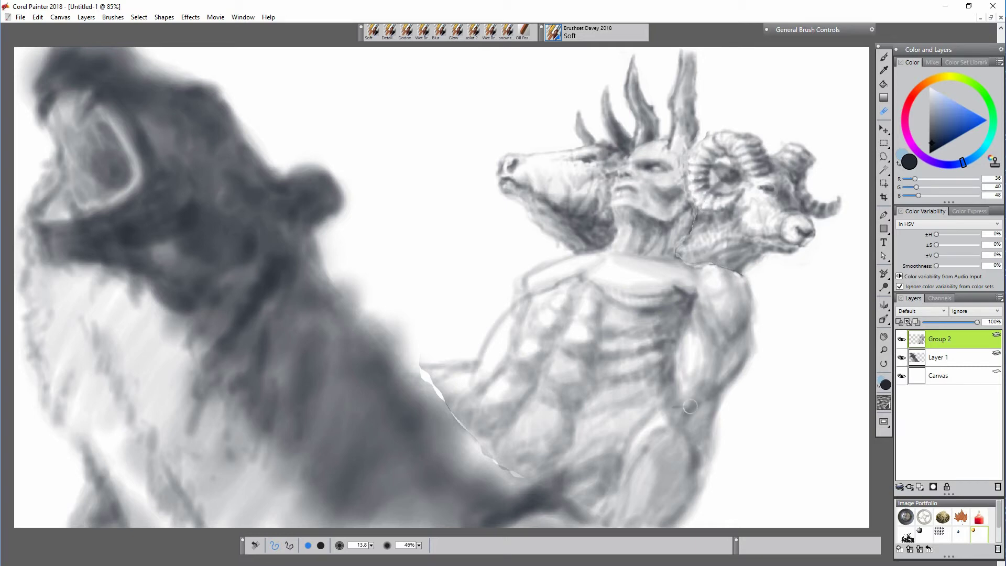
key("b")
mouse_move(697, 225)
left_mouse_down()
mouse_move(686, 247)
mouse_move(712, 259)
mouse_move(694, 222)
left_mouse_up()
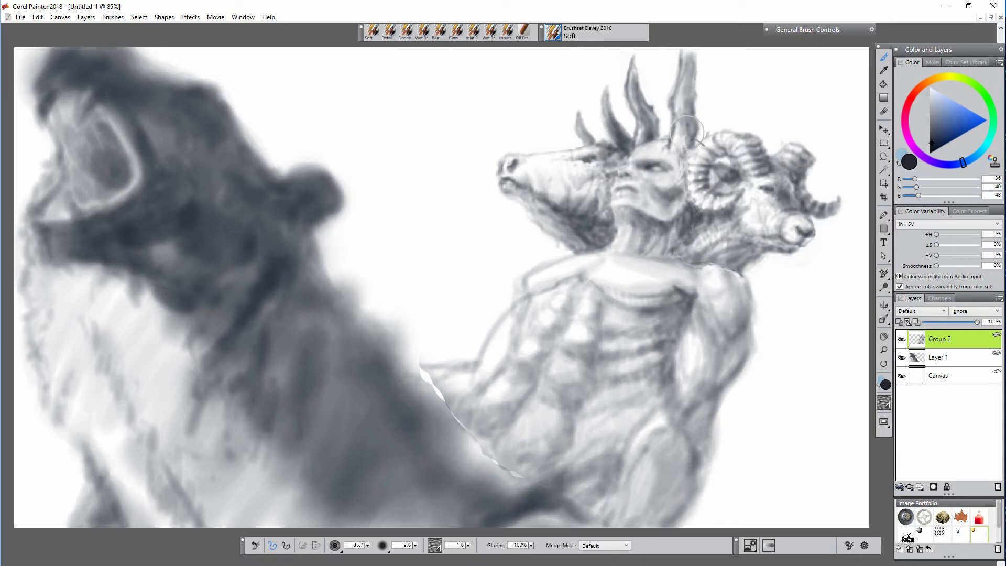
- Deepen the shadows on the ram's horns and face, the bull's neck, and the human cheek and neck
mouse_move(720, 170)
left_mouse_down()
mouse_move(731, 181)
mouse_move(785, 177)
mouse_move(807, 158)
mouse_move(758, 179)
left_mouse_up()
mouse_move(764, 216)
left_mouse_down()
mouse_move(773, 241)
mouse_move(771, 225)
mouse_move(800, 242)
mouse_move(736, 223)
mouse_move(760, 233)
mouse_move(727, 257)
mouse_move(799, 216)
mouse_move(785, 187)
mouse_move(770, 183)
mouse_move(764, 217)
left_mouse_up()
left_click_drag(588, 185, 618, 163)
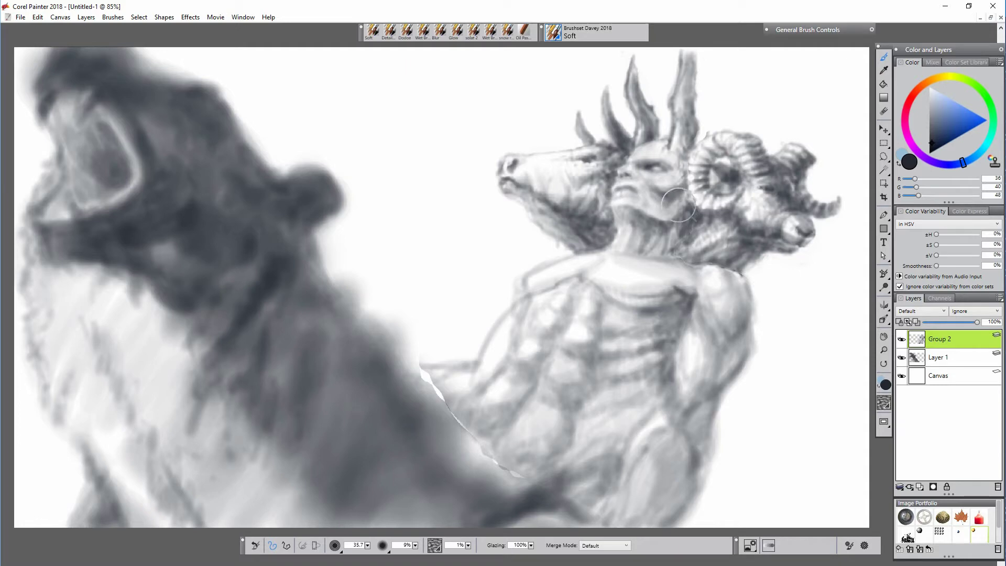
mouse_move(660, 223)
left_mouse_down()
mouse_move(638, 255)
mouse_move(631, 214)
left_mouse_up()
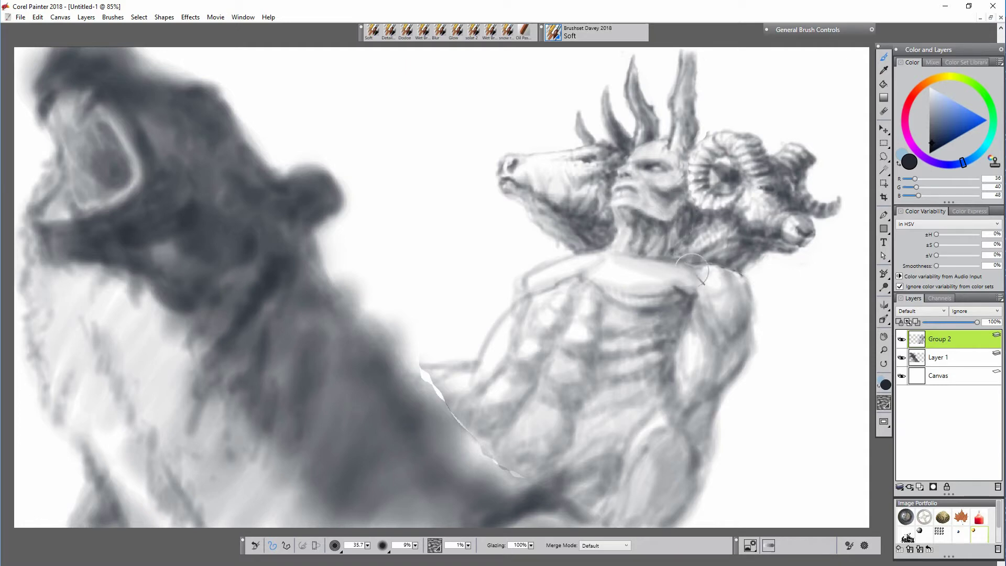
- Strengthen the muscle shading on the upper arm, ribs and abdomen of the torso
mouse_move(725, 345)
left_mouse_down()
mouse_move(749, 307)
mouse_move(731, 366)
mouse_move(681, 450)
mouse_move(672, 406)
mouse_move(636, 437)
left_mouse_up()
left_click_drag(678, 361, 629, 400)
left_click_drag(675, 336, 628, 333)
left_click_drag(650, 406, 592, 445)
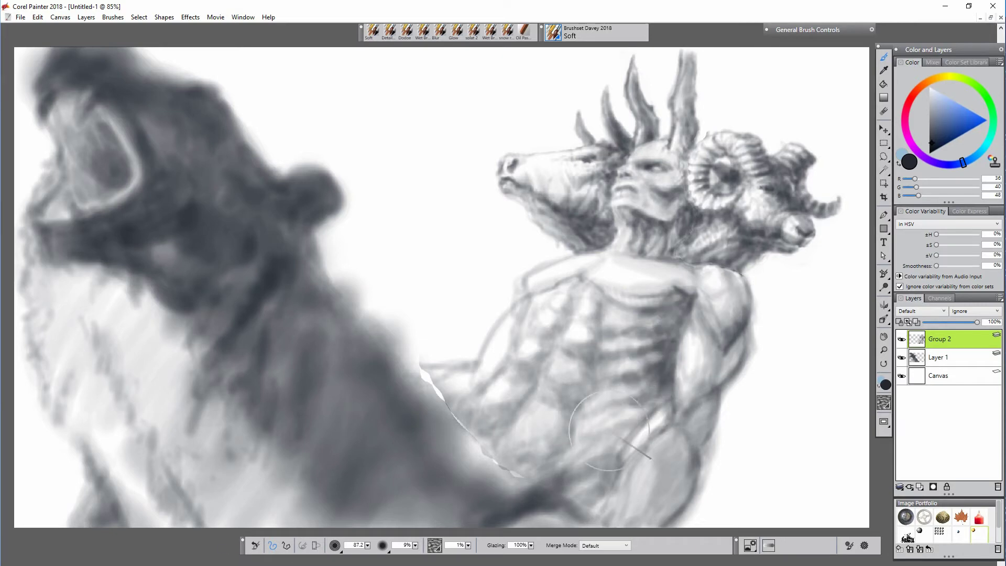
left_click_drag(576, 401, 563, 466)
- Shade the torso's lower edge with a larger brush where it meets the beast's back, covering the white seam
key("bracketright")
key("bracketright")
key("bracketright")
key("bracketright")
mouse_move(481, 520)
left_mouse_down()
mouse_move(436, 396)
mouse_move(526, 368)
mouse_move(595, 284)
mouse_move(662, 261)
mouse_move(646, 366)
mouse_move(553, 444)
mouse_move(578, 391)
mouse_move(511, 367)
mouse_move(567, 307)
mouse_move(550, 301)
mouse_move(473, 389)
mouse_move(480, 451)
left_mouse_up()
- Refine the collarbones and shoulders with a smaller brush, and add detail to the human face and tall horns
key("bracketleft")
key("bracketleft")
key("bracketleft")
key("bracketleft")
key("bracketleft")
left_click_drag(668, 259, 686, 258)
left_click_drag(601, 247, 568, 254)
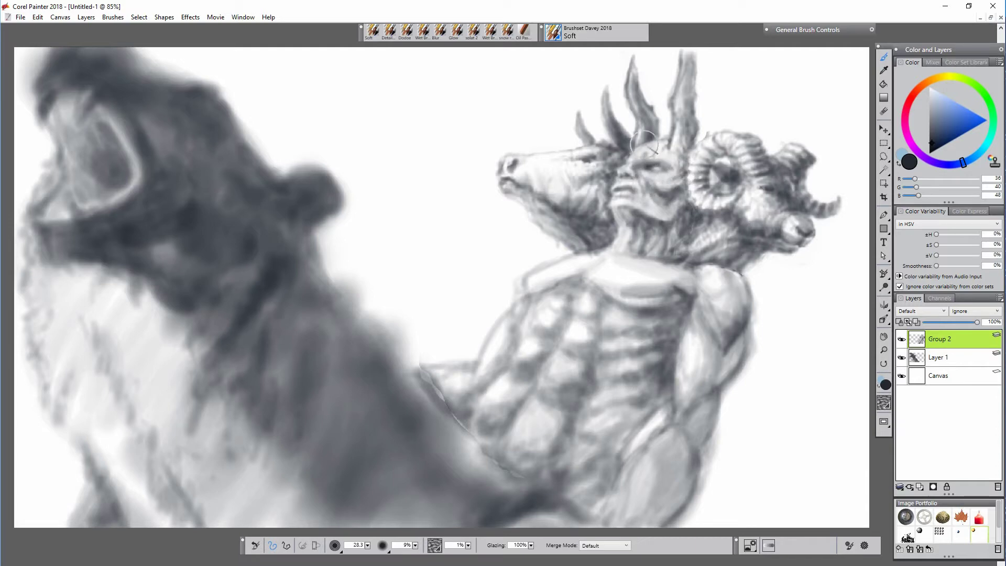
mouse_move(696, 111)
left_mouse_down()
mouse_move(684, 58)
mouse_move(692, 140)
left_mouse_up()
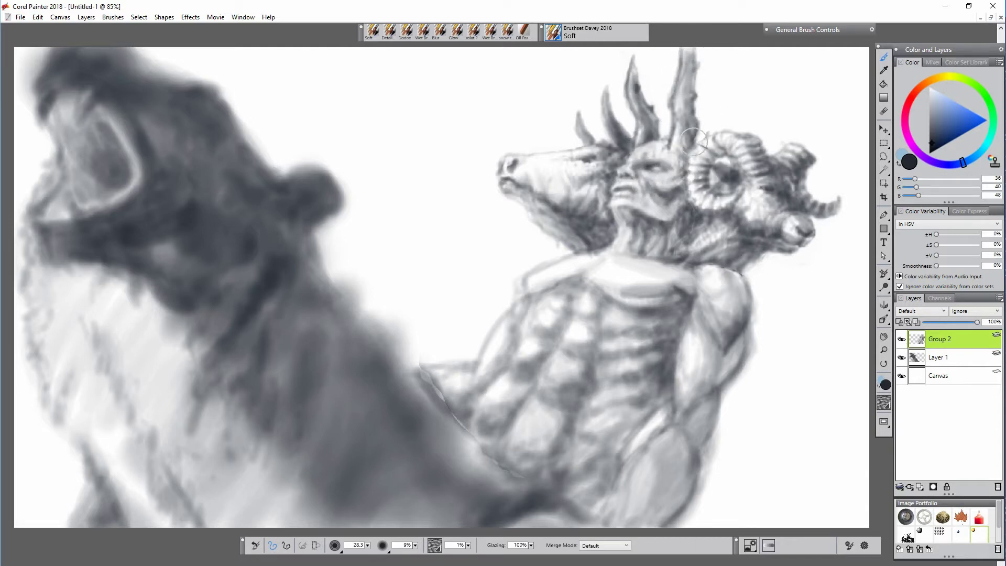
- Erase the rough outer edges of the shoulders and arm, and soften the ram's far horn with the Blur brush
key("n")
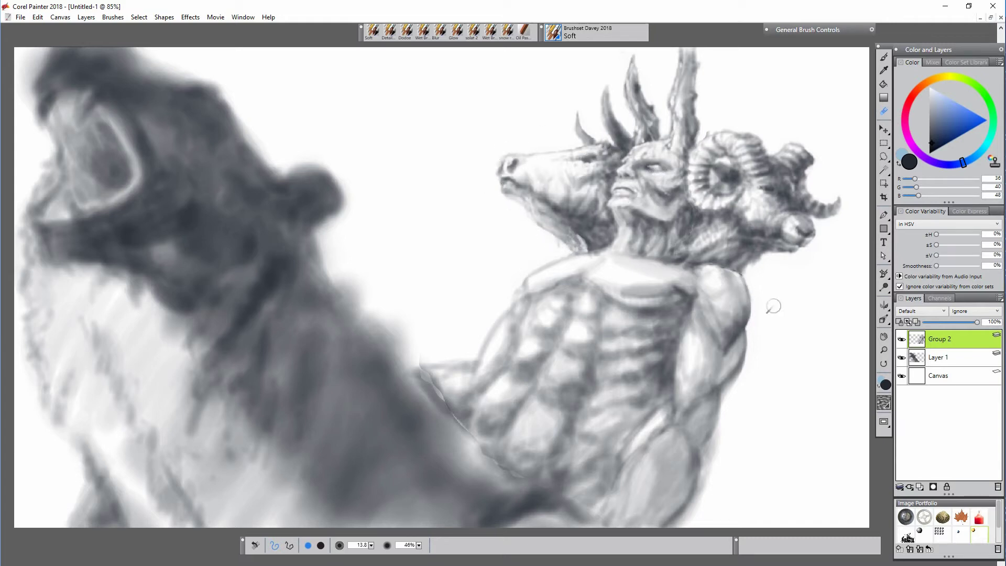
left_click(439, 32)
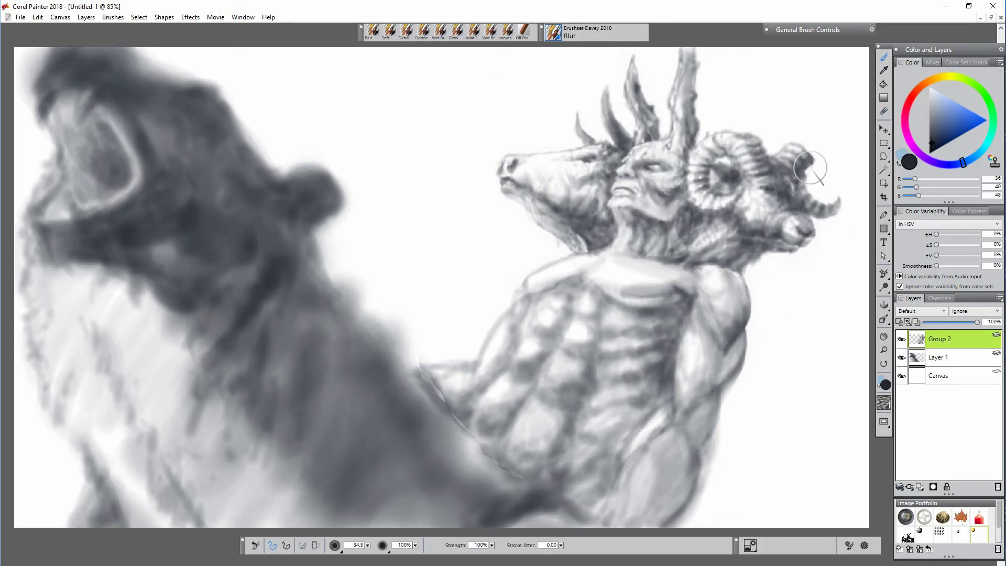
key("b")
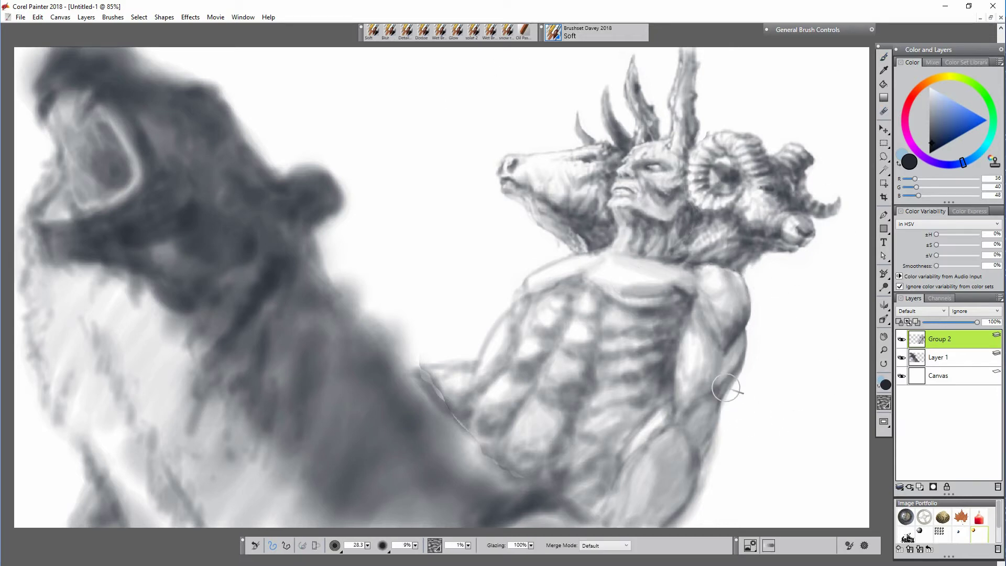
- Refine the muscle shading on the torso's ribs and arm, and lift arm highlights with the Eraser at size 16.3 and 28% opacity
left_click_drag(647, 398, 630, 430)
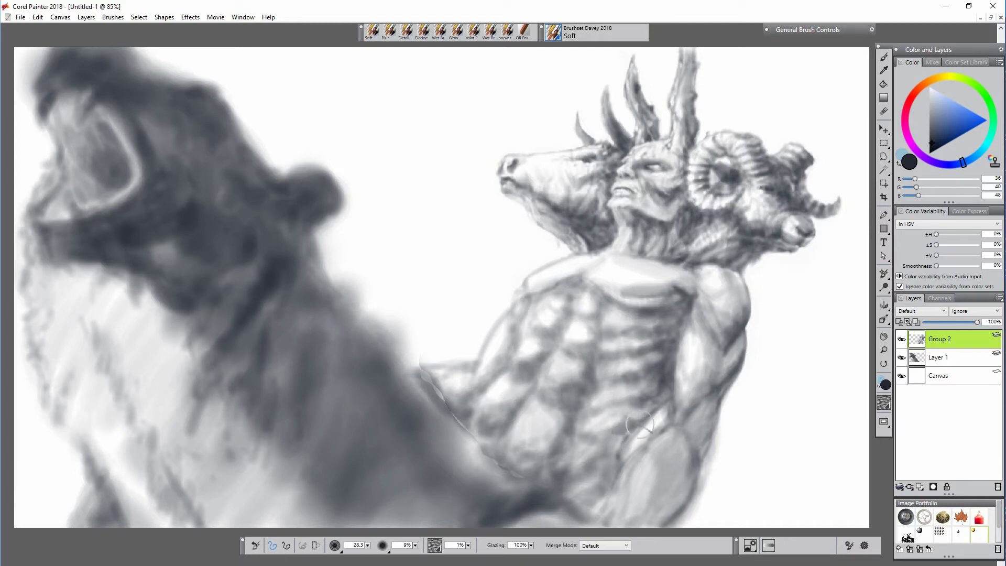
mouse_move(669, 359)
left_mouse_down()
mouse_move(669, 313)
mouse_move(675, 335)
left_mouse_up()
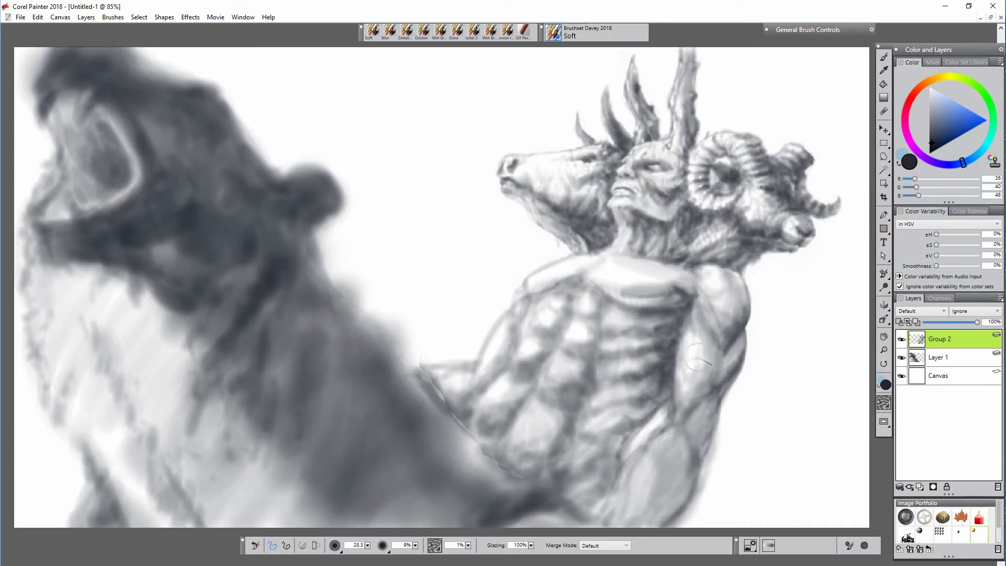
key("n")
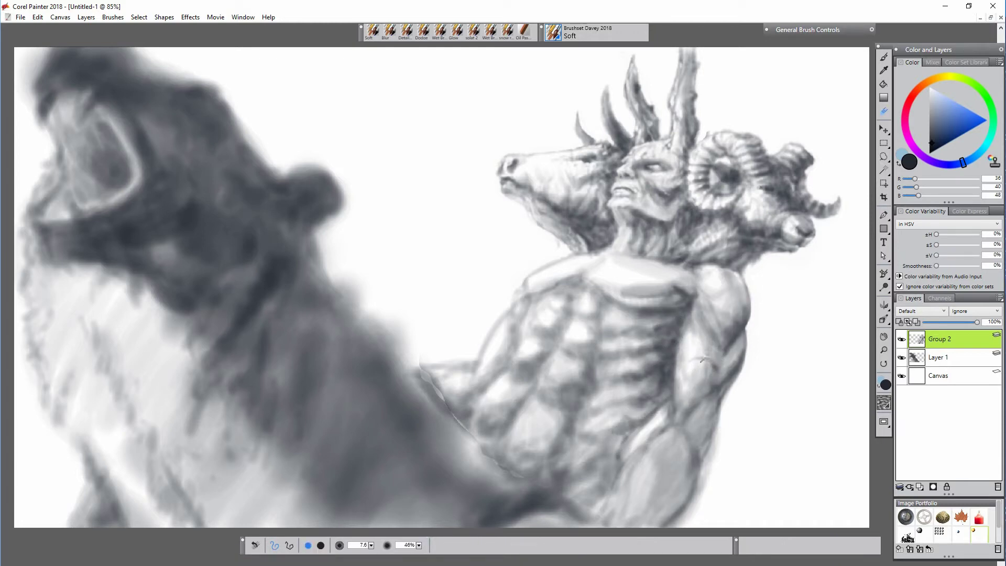
key("ctrl+z")
left_click_drag(371, 545, 374, 551)
left_click_drag(419, 545, 400, 550)
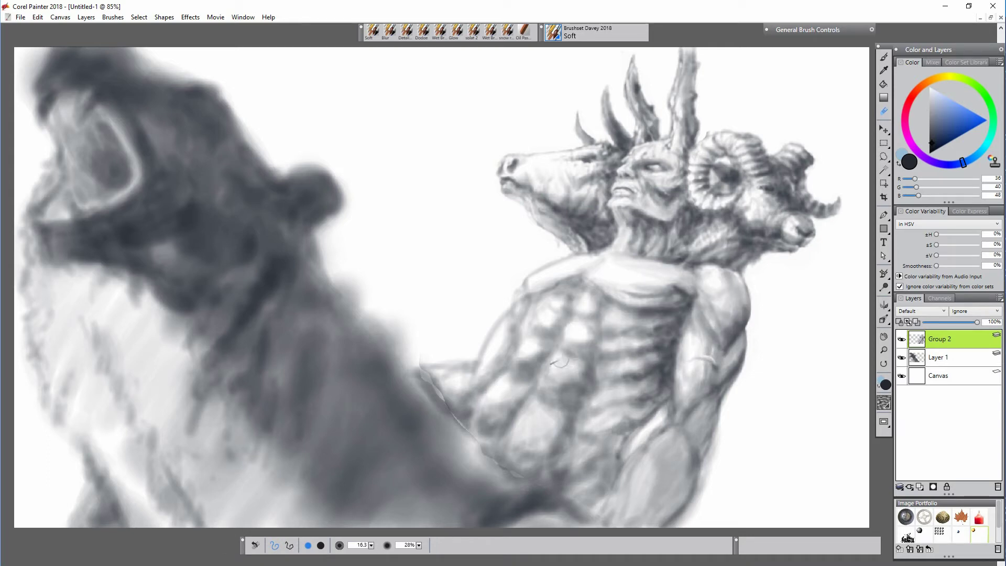
- Darken the abdomen and forearm with a 180.6 soft brush, and erase light areas around the forearm and the gap beside the waist
key("b")
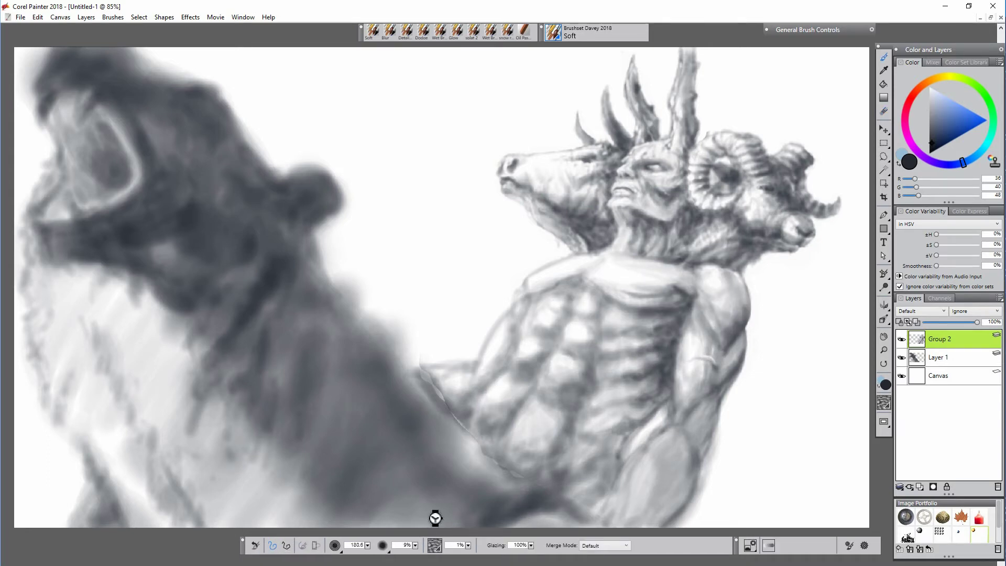
mouse_move(500, 450)
left_mouse_down()
mouse_move(526, 450)
mouse_move(631, 356)
mouse_move(652, 404)
mouse_move(603, 450)
mouse_move(673, 444)
mouse_move(505, 471)
mouse_move(480, 407)
mouse_move(602, 340)
mouse_move(599, 445)
mouse_move(599, 386)
mouse_move(498, 431)
mouse_move(651, 292)
mouse_move(729, 272)
mouse_move(677, 445)
mouse_move(696, 511)
left_mouse_up()
key("n")
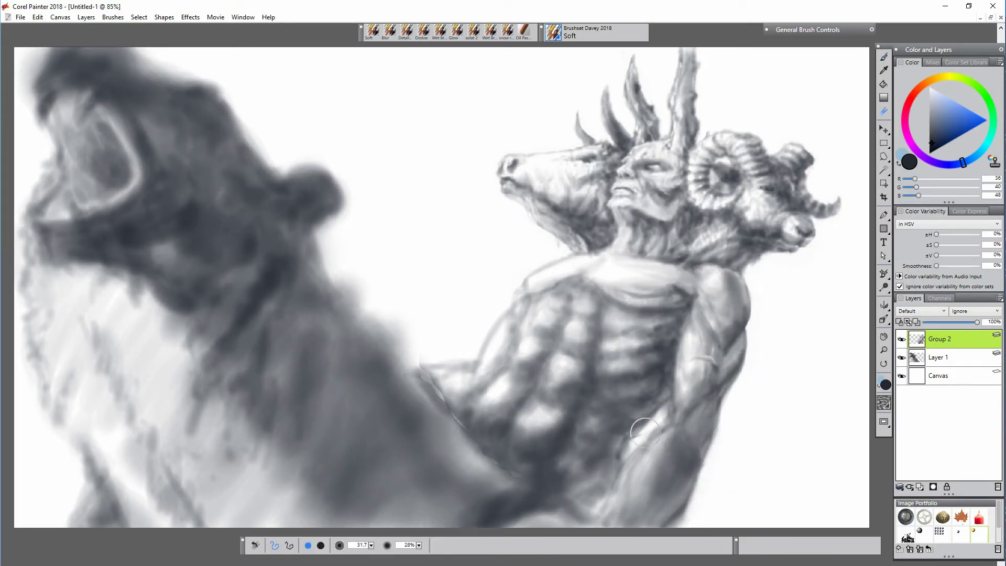
left_click_drag(645, 432, 634, 445)
key("bracketright")
key("1")
mouse_move(453, 544)
left_mouse_down()
mouse_move(543, 491)
mouse_move(580, 488)
left_mouse_up()
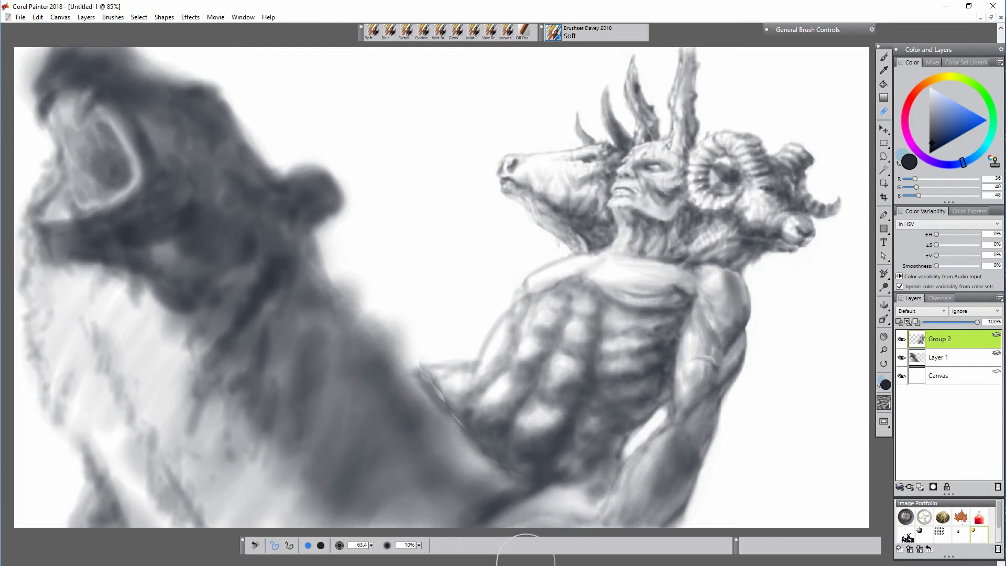
- Darken the beast's back, neck, head and chest with broad soft strokes, blending its back into the torso's base
key("b")
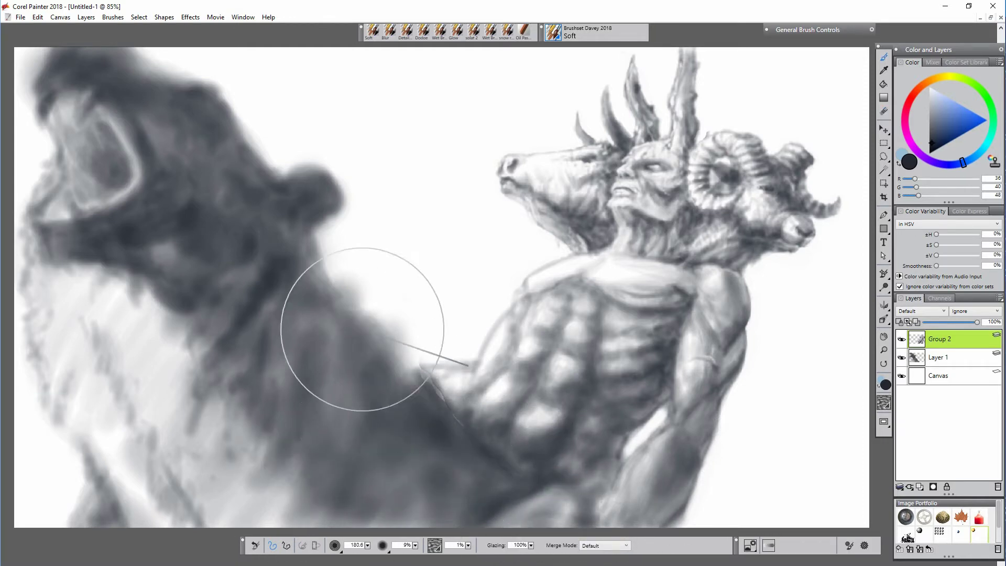
mouse_move(361, 329)
left_mouse_down()
mouse_move(225, 382)
mouse_move(319, 386)
mouse_move(265, 487)
mouse_move(474, 458)
mouse_move(588, 482)
mouse_move(602, 445)
left_mouse_up()
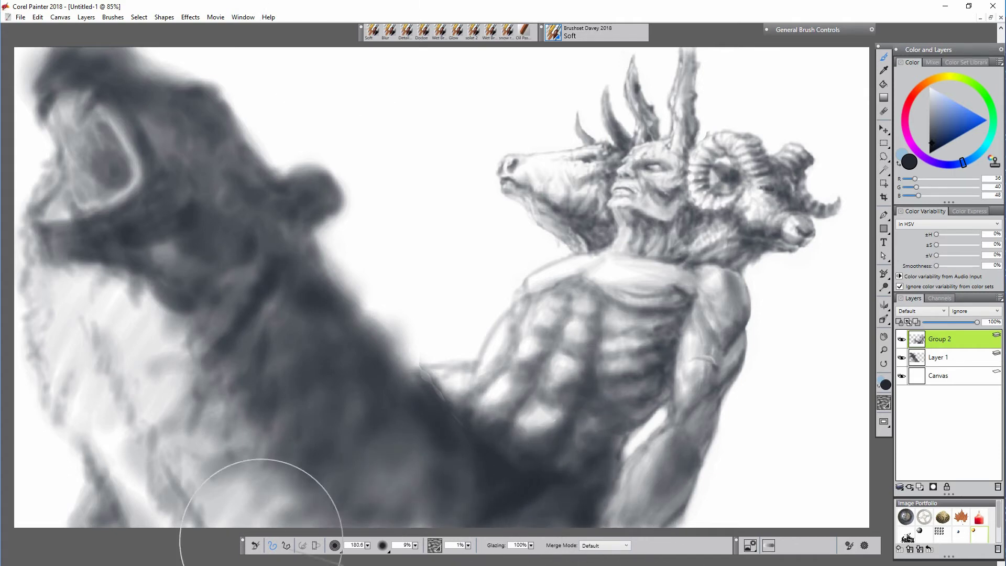
mouse_move(260, 540)
left_mouse_down()
mouse_move(236, 341)
mouse_move(301, 262)
mouse_move(128, 95)
mouse_move(227, 277)
mouse_move(68, 58)
mouse_move(154, 320)
left_mouse_up()
mouse_move(152, 268)
left_mouse_down()
mouse_move(99, 341)
mouse_move(115, 406)
mouse_move(196, 516)
mouse_move(256, 476)
mouse_move(113, 312)
mouse_move(447, 495)
left_mouse_up()
key("bracketleft")
mouse_move(533, 487)
left_mouse_down()
mouse_move(464, 442)
mouse_move(463, 416)
mouse_move(356, 497)
mouse_move(291, 352)
mouse_move(330, 332)
mouse_move(310, 269)
mouse_move(199, 152)
mouse_move(307, 202)
mouse_move(280, 158)
left_mouse_up()
- Group the Group 2 and Layer 1 layers and collapse them into a single layer
key("n")
left_click(937, 357, "shift")
left_click(899, 486)
left_click(838, 491)
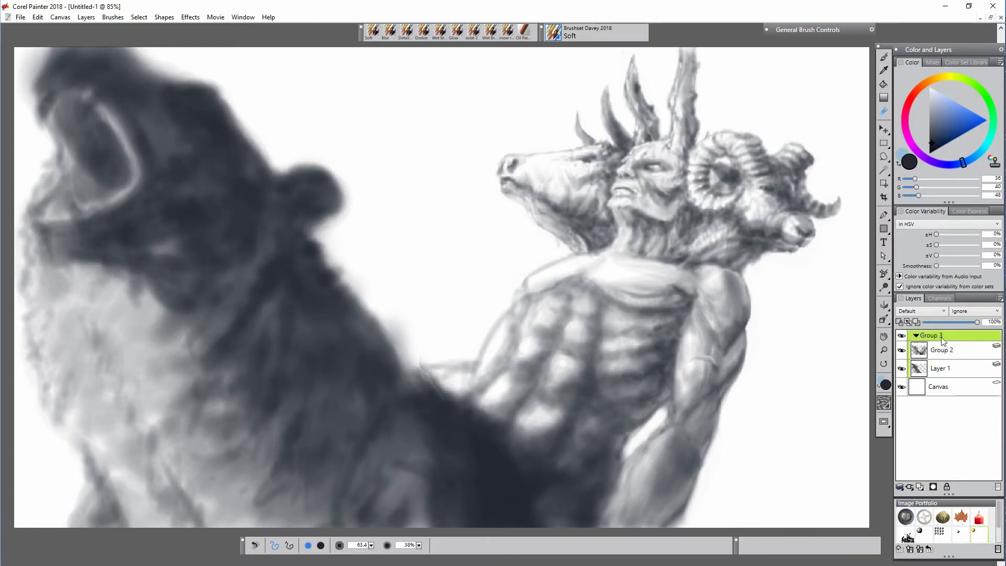
key("ctrl+e")
- Sharpen the outline of the beast's ear, brow, muzzle and back with a 27.7 Eraser at 38% opacity, and carve out its teeth
left_click_drag(338, 220, 351, 180)
mouse_move(276, 157)
left_mouse_down()
mouse_move(200, 75)
mouse_move(177, 79)
mouse_move(184, 91)
mouse_move(154, 68)
left_mouse_up()
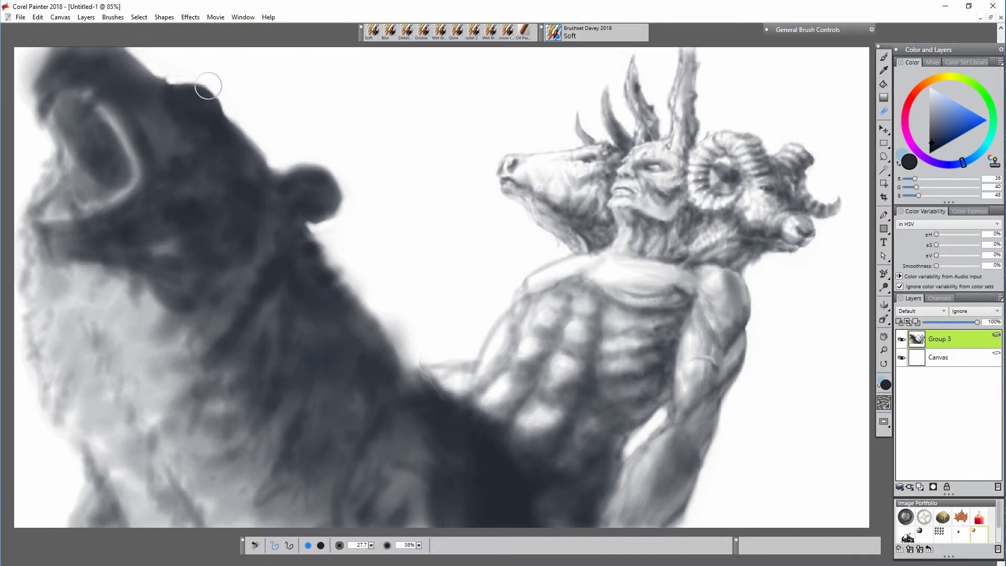
left_click_drag(36, 48, 47, 124)
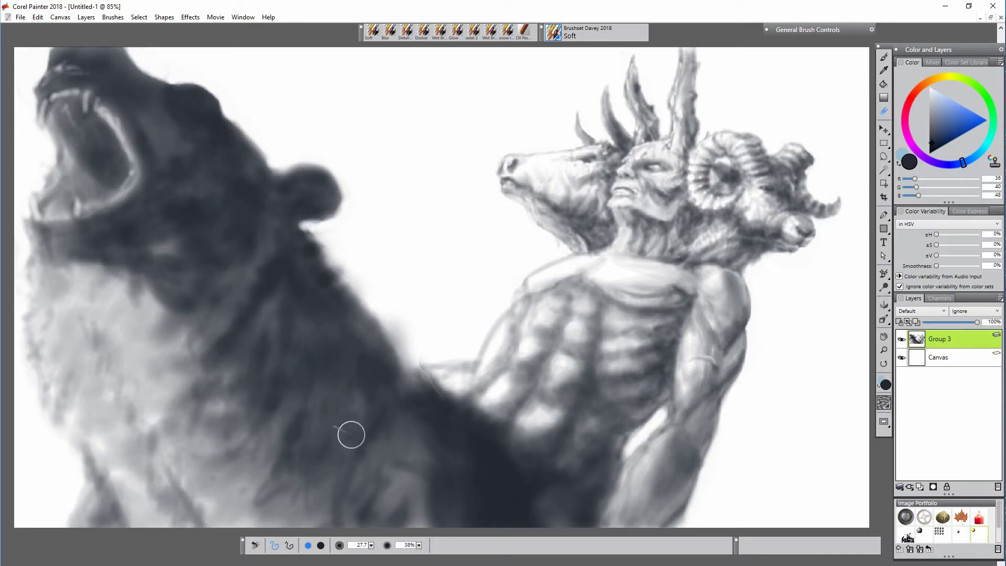
mouse_move(424, 361)
left_mouse_down()
mouse_move(345, 270)
mouse_move(356, 240)
left_mouse_up()
- Erase a ragged edge along the beast's chest and pick out light fur strands on its throat and chest
left_click_drag(50, 408, 84, 497)
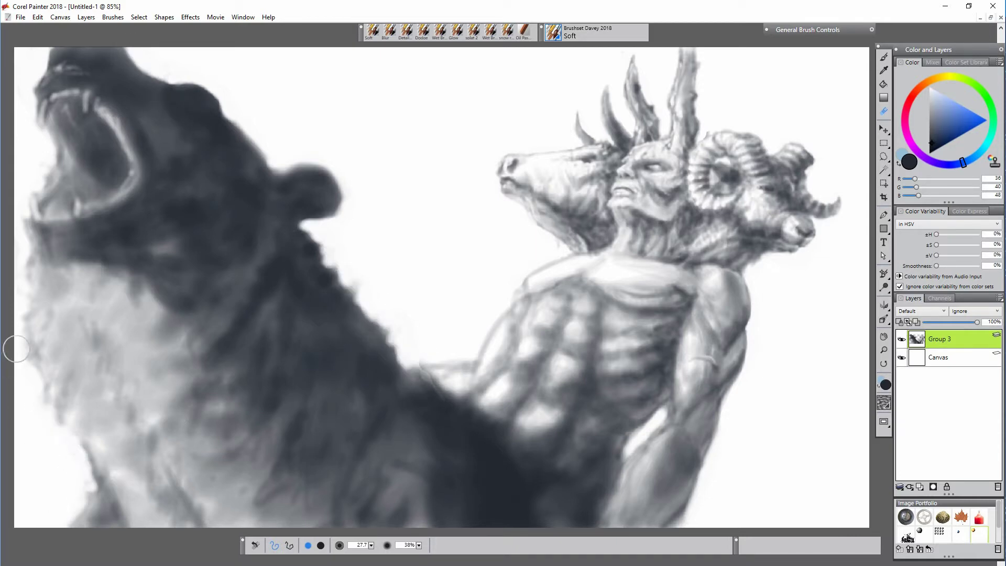
mouse_move(96, 343)
left_mouse_down()
mouse_move(122, 384)
mouse_move(172, 407)
left_mouse_up()
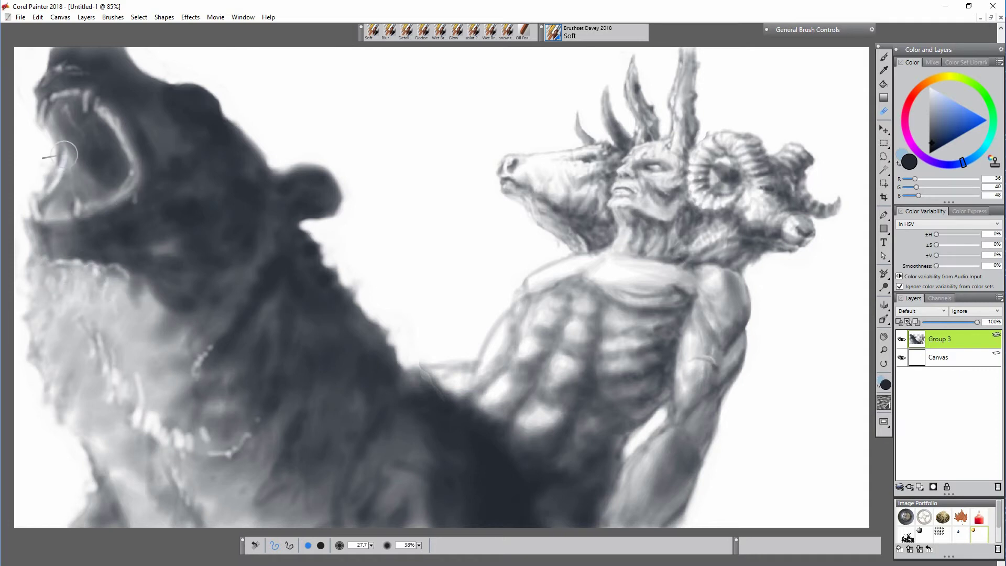
left_click_drag(59, 254, 131, 265)
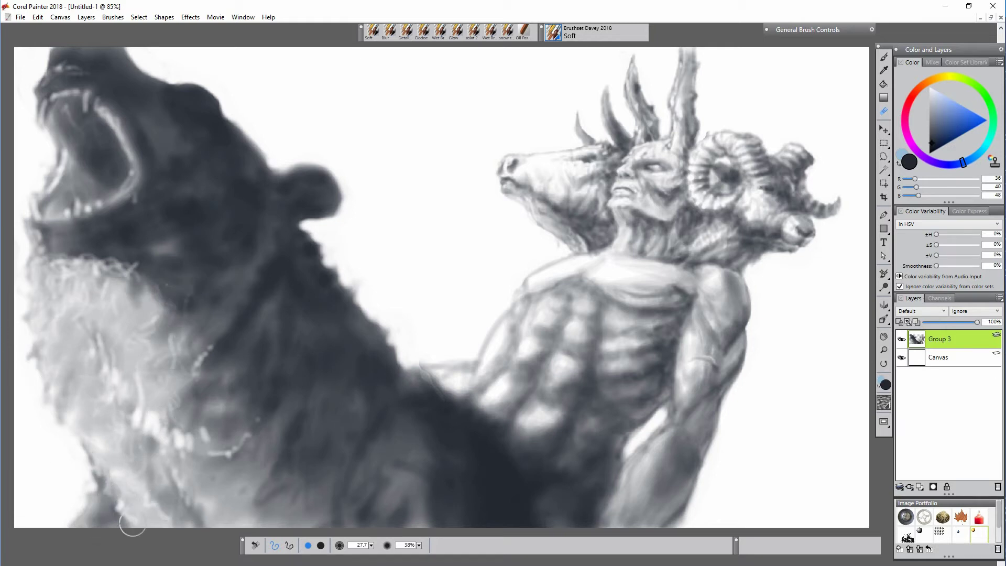
- Deepen the shading on the human face, neck, torso muscles, arm and beast's side, and clean up the shoulder edges with the Eraser
key("b")
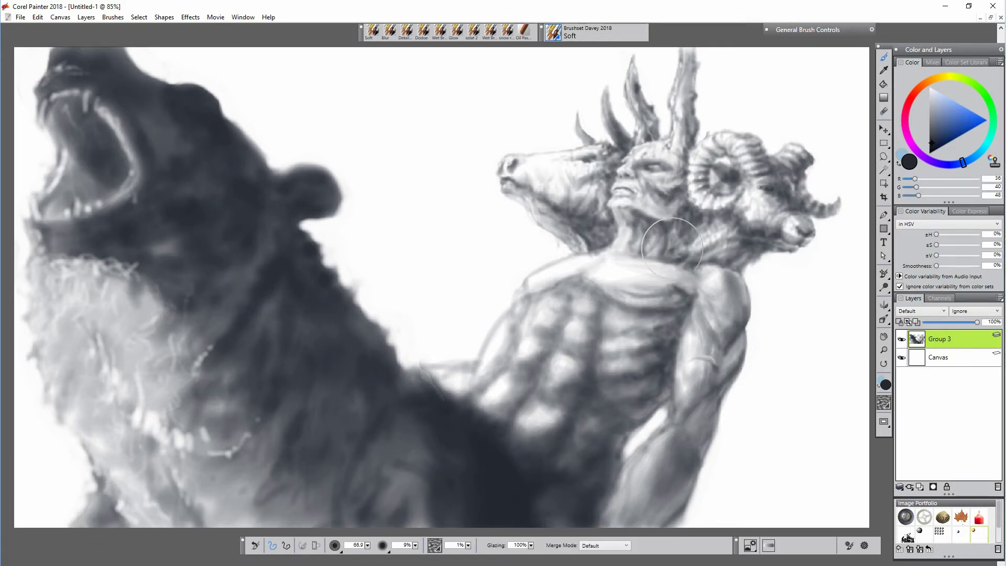
mouse_move(699, 223)
left_mouse_down()
mouse_move(711, 176)
mouse_move(726, 177)
mouse_move(678, 175)
left_mouse_up()
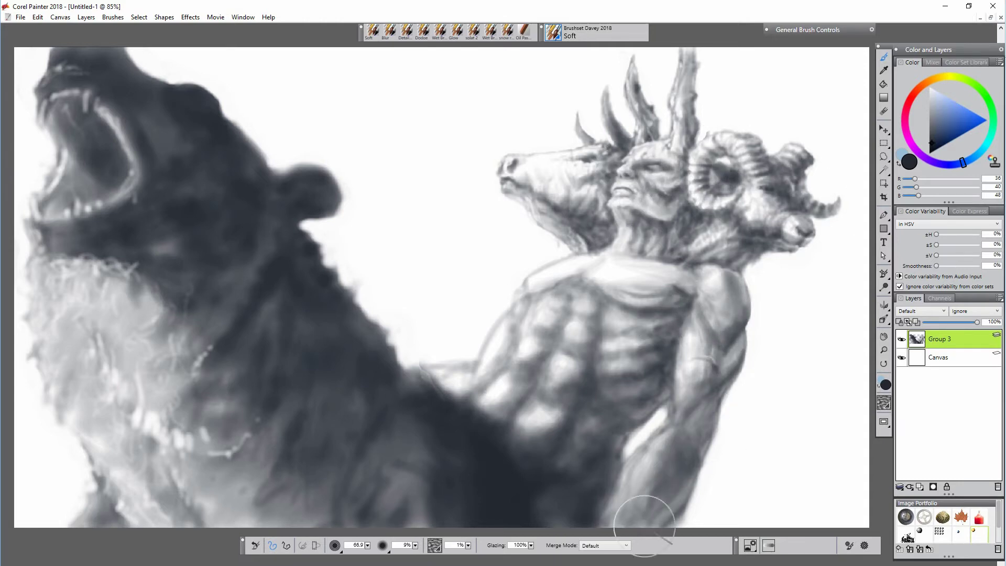
mouse_move(522, 465)
left_mouse_down()
mouse_move(410, 468)
mouse_move(418, 383)
mouse_move(454, 406)
mouse_move(244, 443)
mouse_move(191, 394)
mouse_move(149, 376)
mouse_move(111, 253)
mouse_move(158, 443)
mouse_move(215, 423)
mouse_move(379, 440)
left_mouse_up()
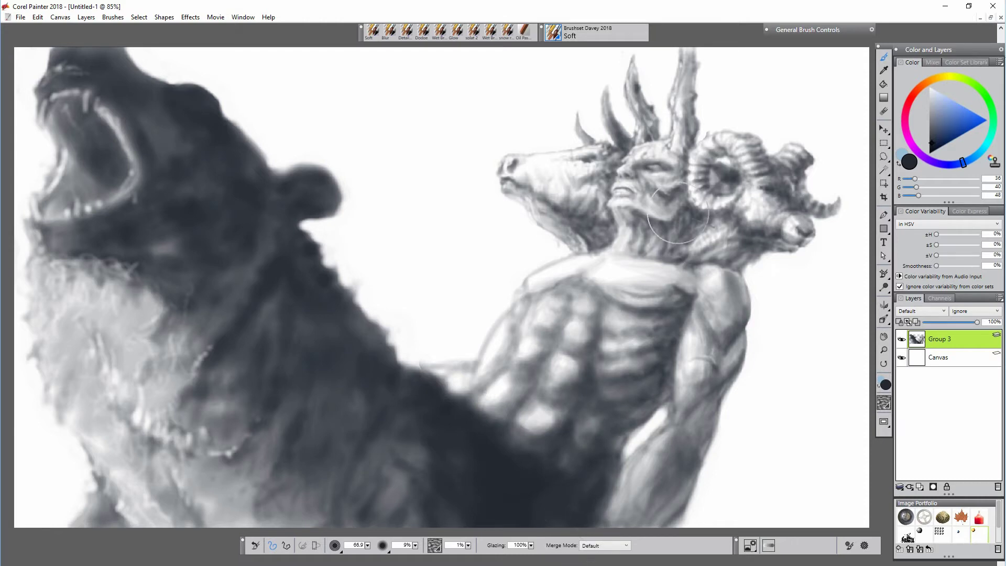
mouse_move(675, 242)
left_mouse_down()
mouse_move(725, 256)
mouse_move(738, 282)
mouse_move(729, 324)
mouse_move(692, 330)
left_mouse_up()
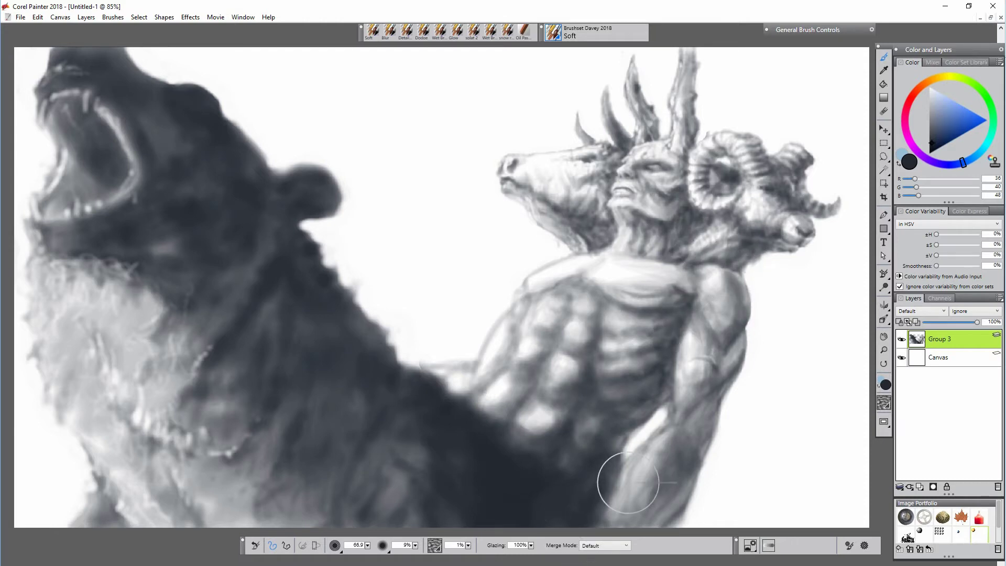
mouse_move(589, 269)
left_mouse_down()
mouse_move(650, 303)
mouse_move(595, 282)
mouse_move(642, 271)
mouse_move(623, 247)
mouse_move(639, 234)
left_mouse_up()
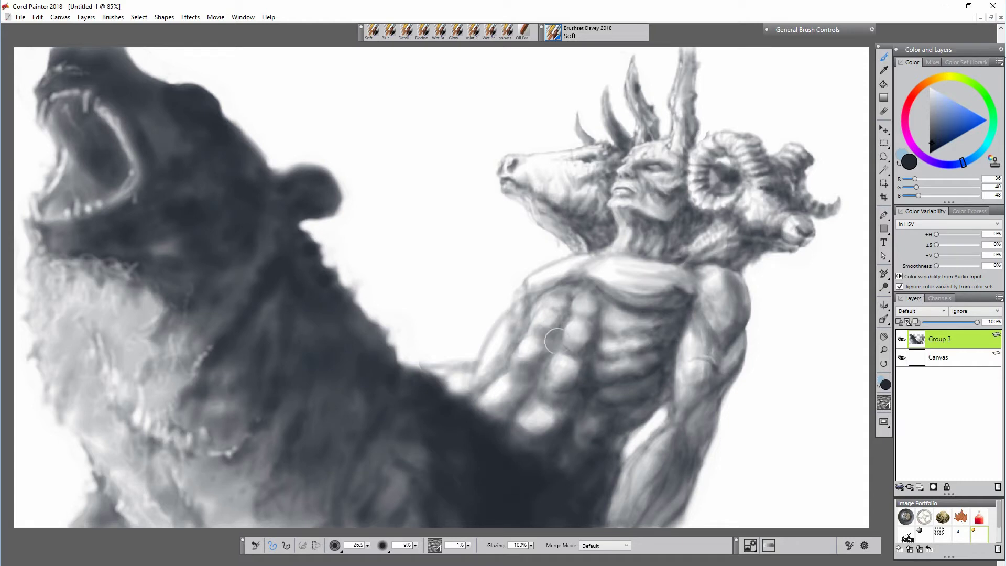
key("n")
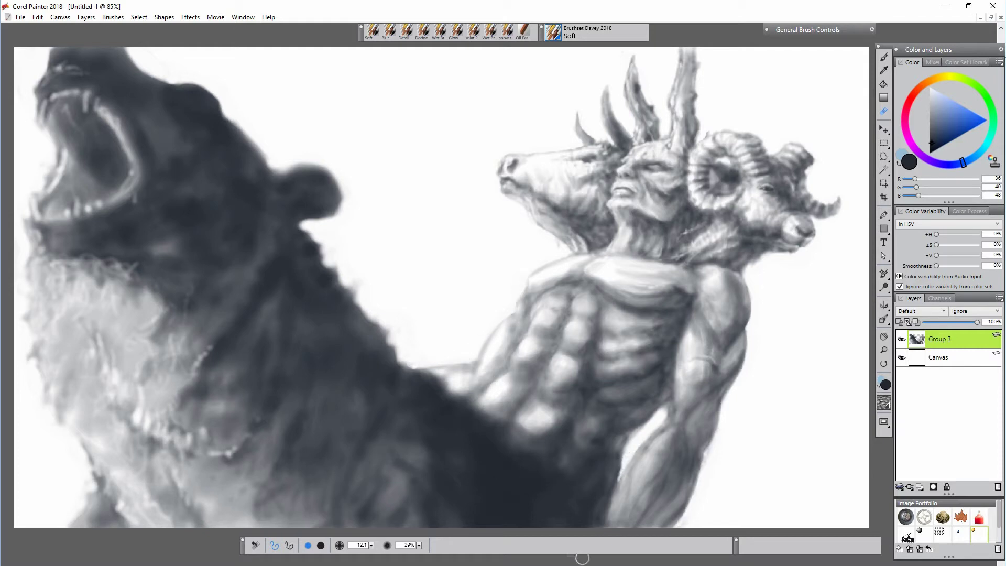
- Copy the ram's far horn to its own layer with a lasso selection, hide the copy, and erase the original horn from Group 3
key("l")
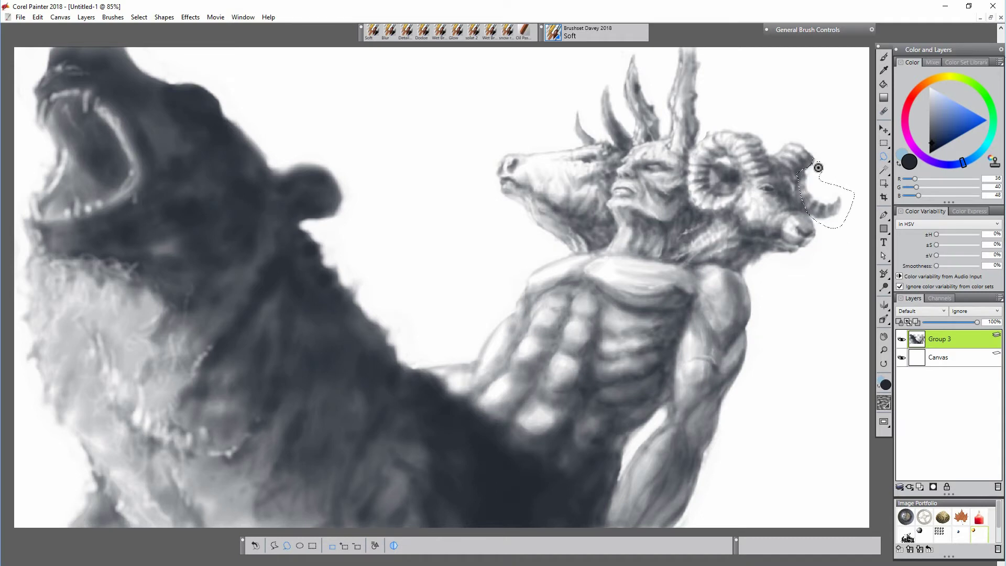
right_click(818, 194)
left_click(772, 283)
left_click(900, 358)
left_click(901, 357)
left_click(901, 339)
left_click(946, 361)
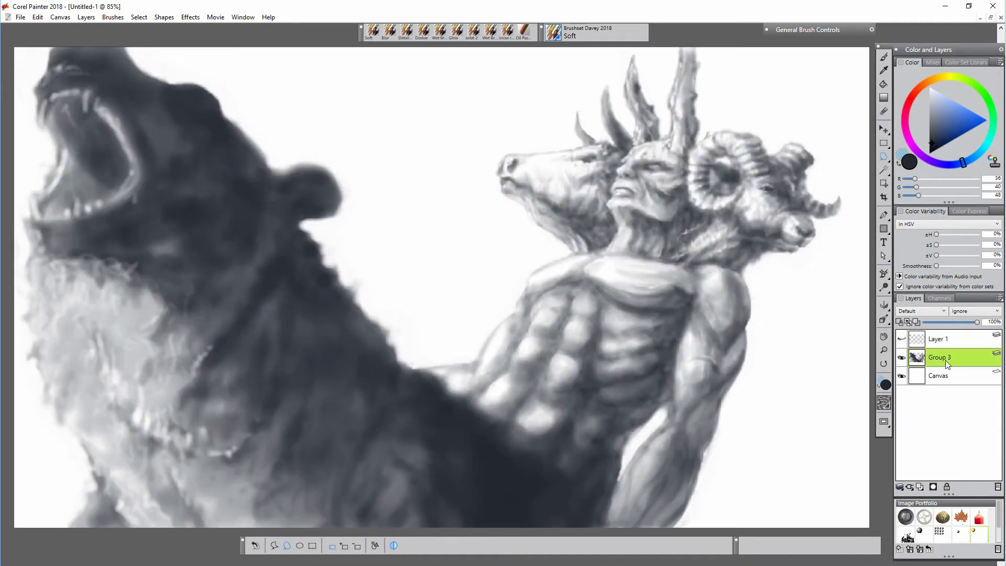
key("b")
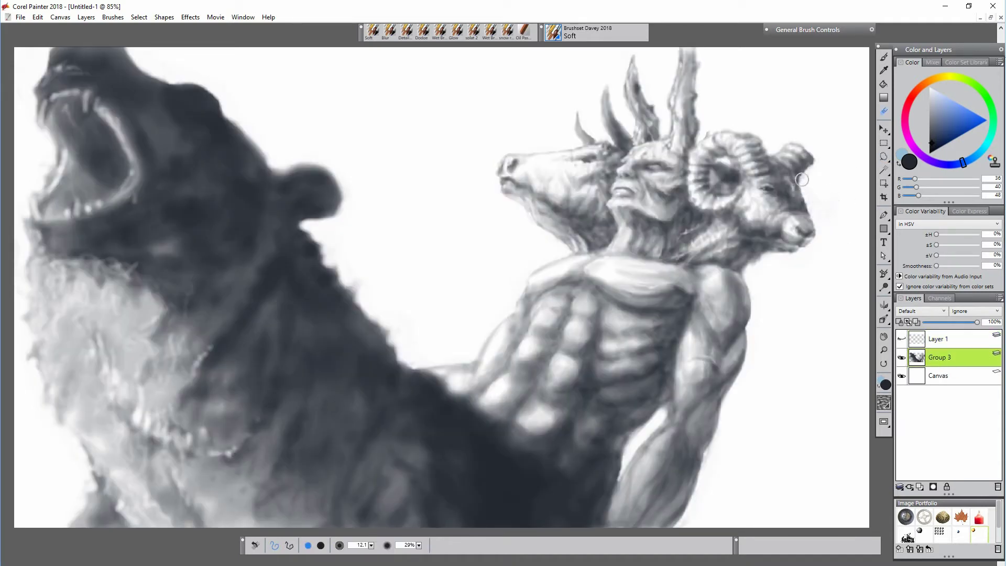
- Place the horn layer beneath Group 3, show it, and move the horn inward toward the ram's head
left_click_drag(943, 339, 943, 363)
left_click(901, 357)
key("l")
key("f")
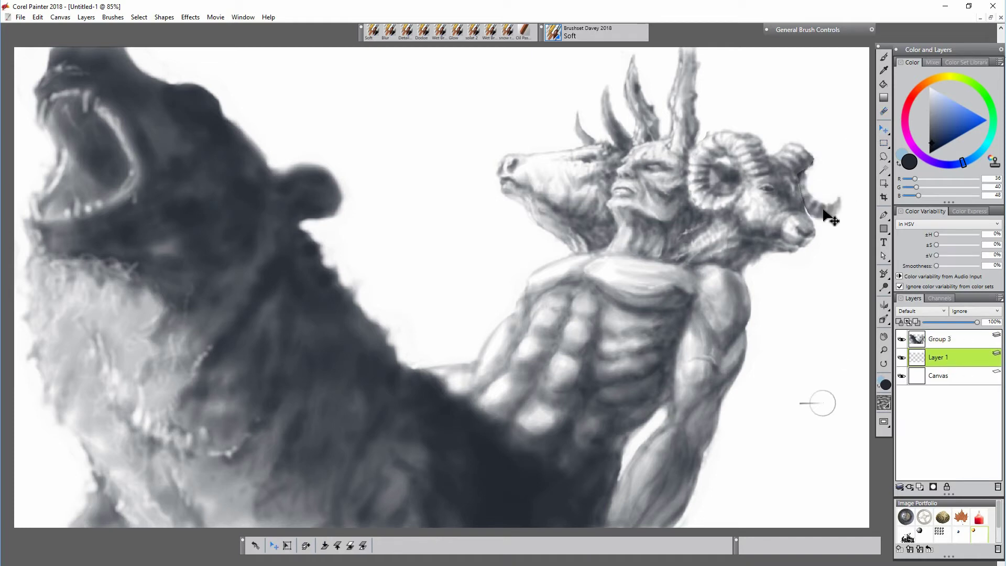
left_click_drag(823, 211, 814, 207)
- Duplicate the horn layer, hide the lower copy, and fade the visible horn with the layer at 86% opacity
right_click(946, 359)
left_click(920, 379)
left_click(901, 376)
key("n")
left_click_drag(801, 160, 795, 203)
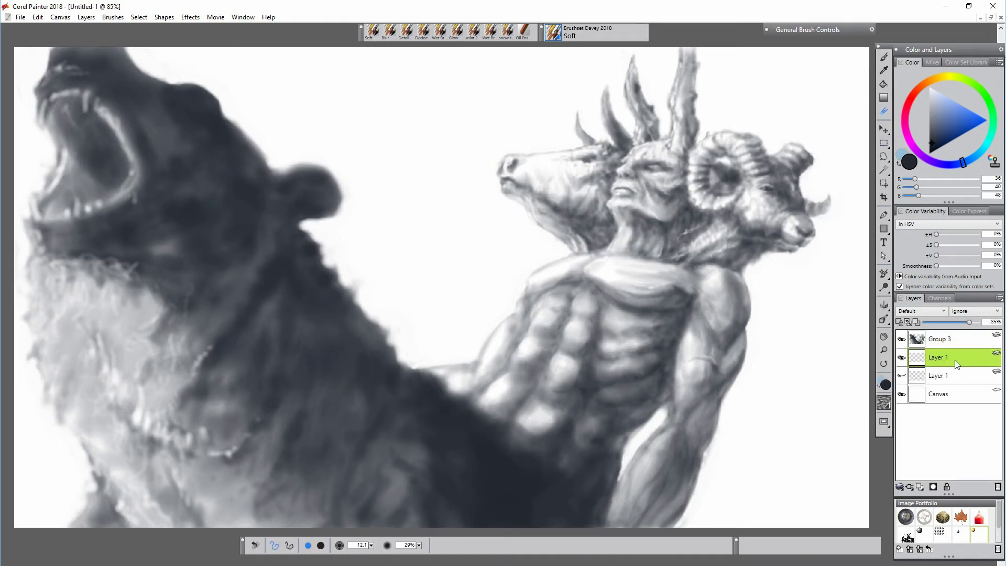
- Group and collapse the visible horn layer with Group 3, and delete the hidden spare horn layer
left_click(943, 339)
key("ctrl+g")
left_click(899, 487)
left_click(827, 515)
left_click(918, 336)
left_click(899, 487)
left_click(827, 516)
right_click(949, 358)
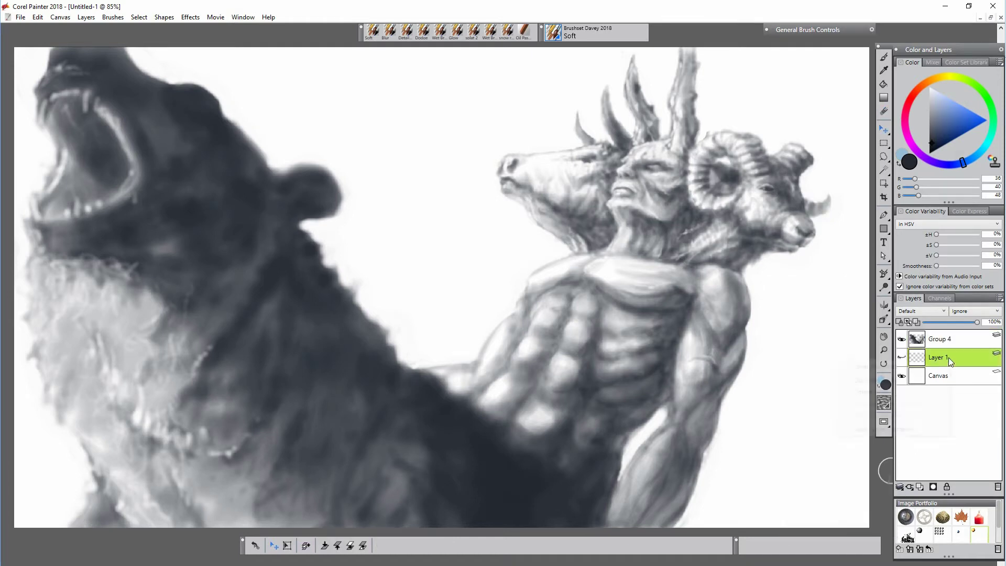
key("Delete")
- Scale the whole collapsed artwork down slightly with the Transform tool
left_click(287, 545)
left_click_drag(839, 36, 813, 52)
key("Return")
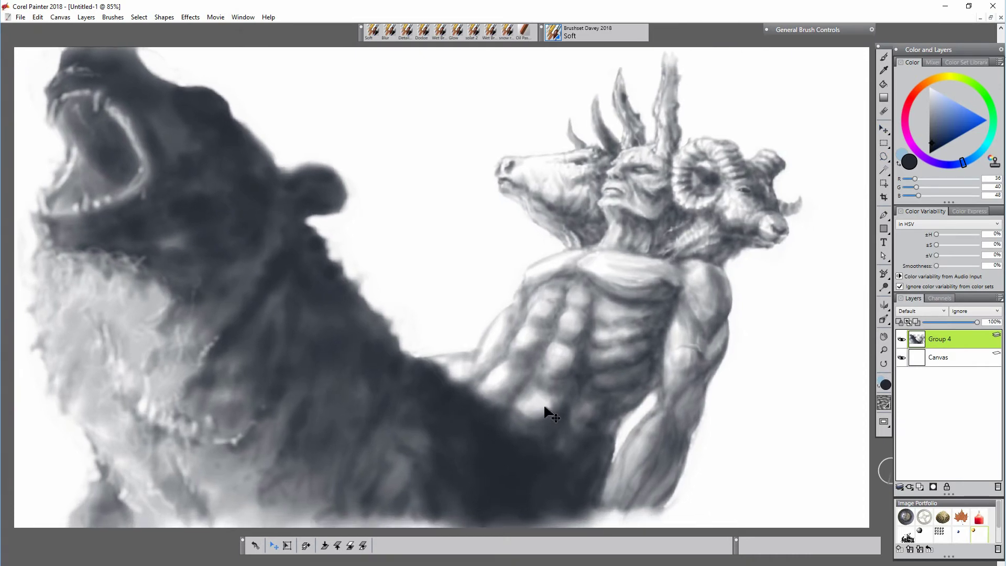
- Paint in the faded lower edge of the arm and beast, and add a dark rounded form behind the wrist with a 62.6 brush
key("b")
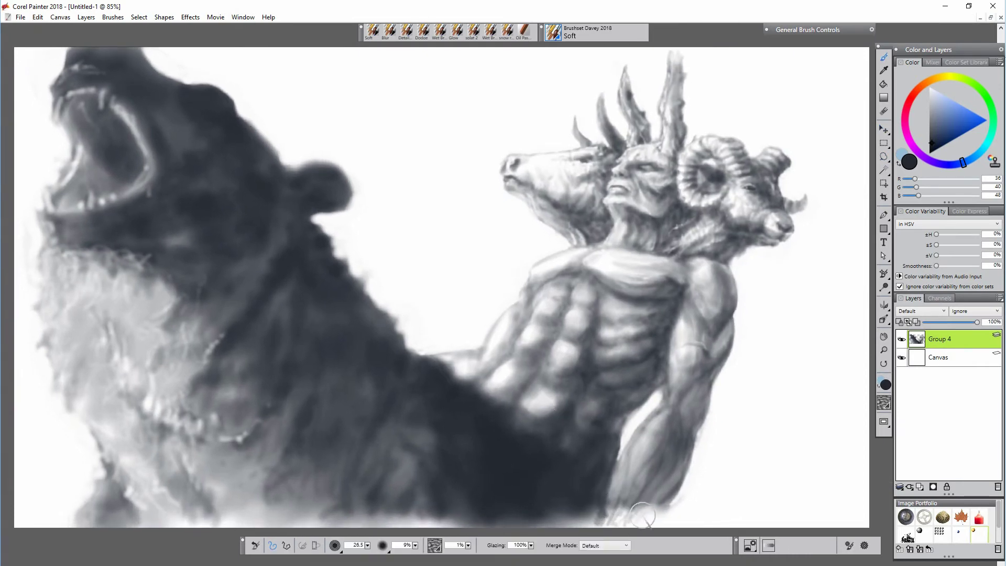
mouse_move(620, 522)
left_mouse_down()
mouse_move(389, 517)
mouse_move(458, 523)
mouse_move(412, 488)
mouse_move(356, 526)
mouse_move(330, 525)
mouse_move(333, 466)
mouse_move(348, 517)
mouse_move(405, 479)
mouse_move(435, 441)
mouse_move(512, 530)
mouse_move(658, 522)
mouse_move(673, 507)
mouse_move(692, 523)
left_mouse_up()
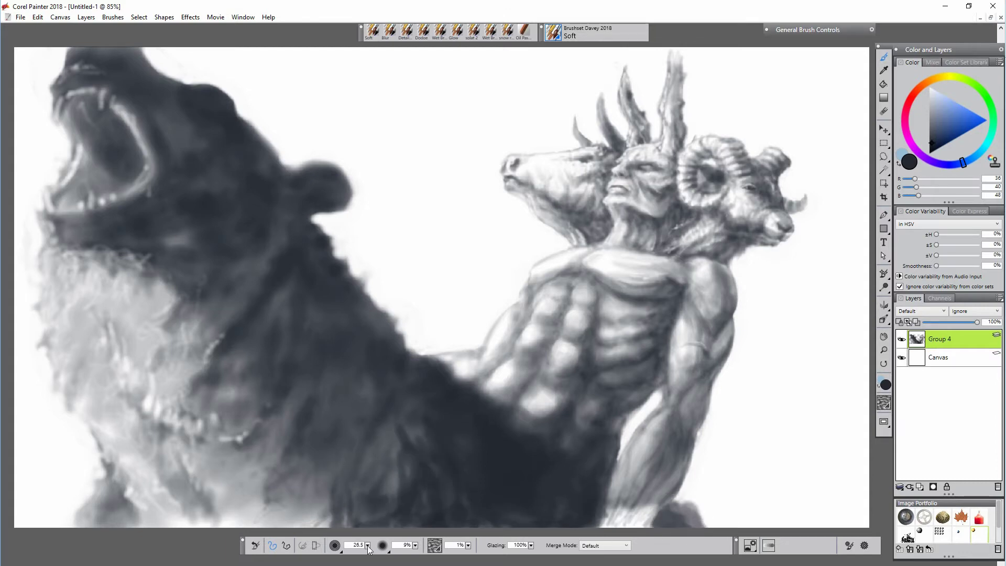
left_click_drag(367, 545, 373, 546)
mouse_move(607, 516)
left_mouse_down()
mouse_move(637, 513)
mouse_move(604, 526)
mouse_move(662, 520)
mouse_move(679, 501)
mouse_move(643, 519)
left_mouse_up()
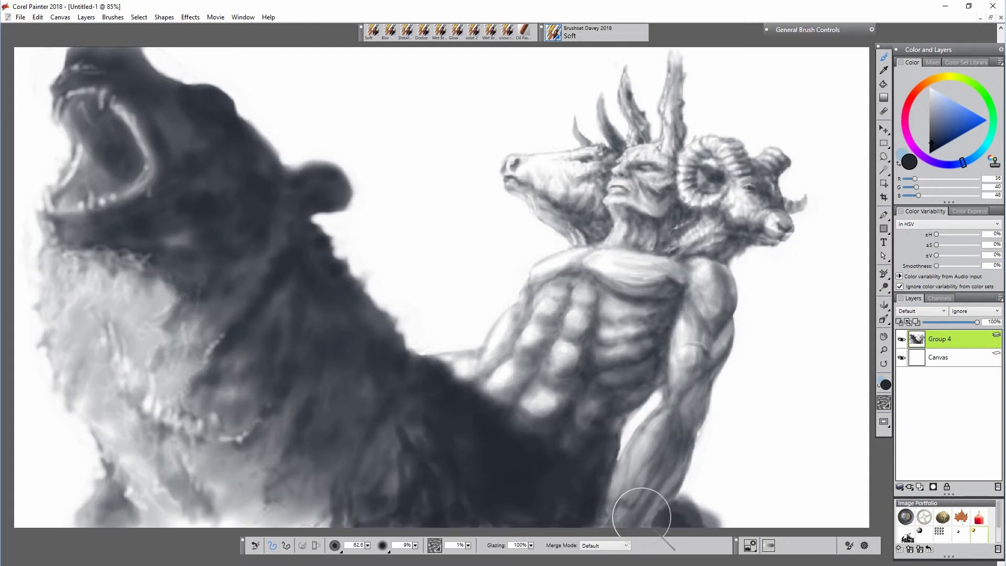
- Erase faint highlights into the torso's dark base at 13% opacity, and deepen the fur shadows on the beast's chest
key("n")
mouse_move(549, 512)
left_mouse_down()
mouse_move(519, 533)
mouse_move(536, 515)
mouse_move(507, 563)
mouse_move(565, 513)
mouse_move(530, 518)
left_mouse_up()
left_click_drag(370, 545, 367, 546)
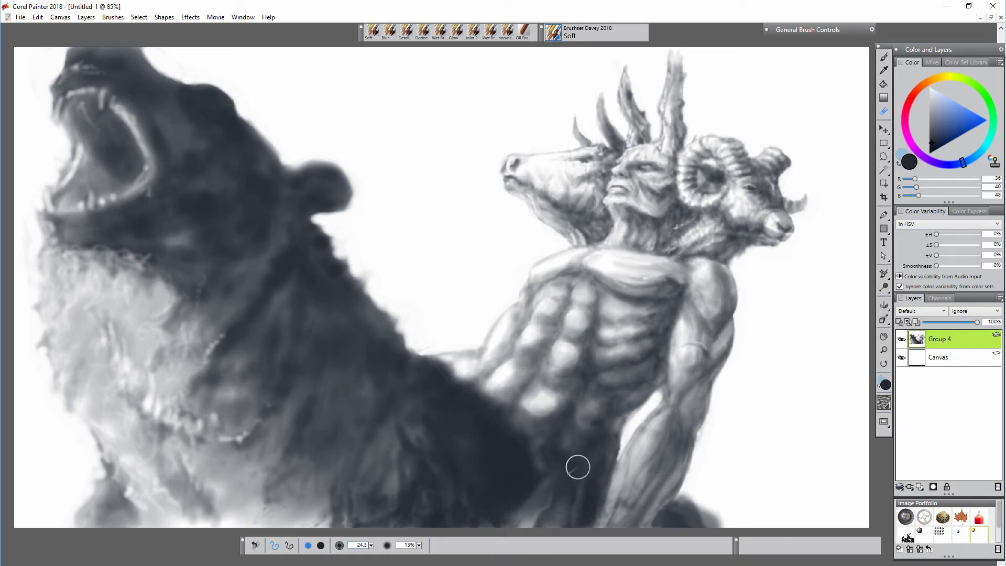
key("b")
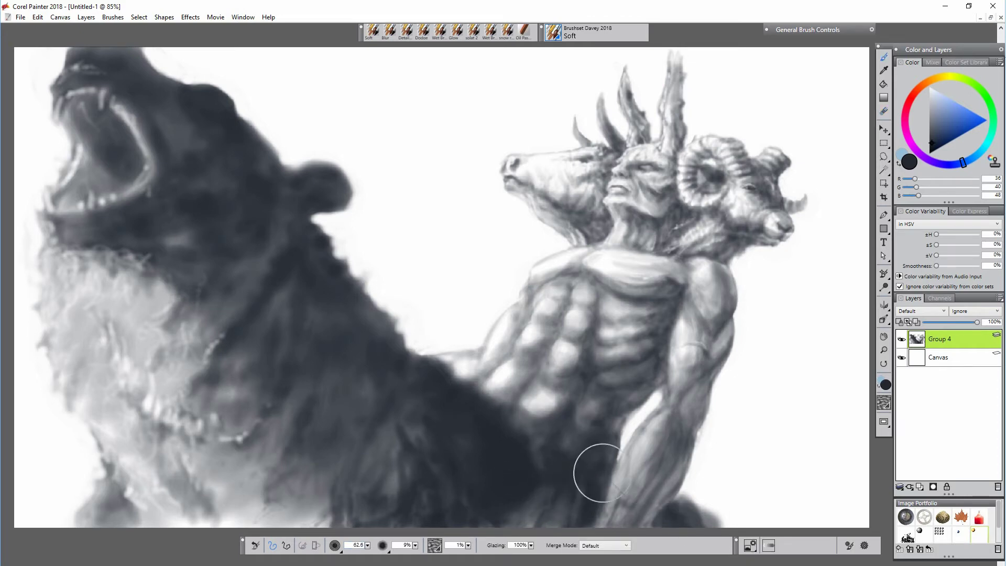
mouse_move(256, 445)
left_mouse_down()
mouse_move(214, 419)
mouse_move(214, 292)
mouse_move(262, 411)
left_mouse_up()
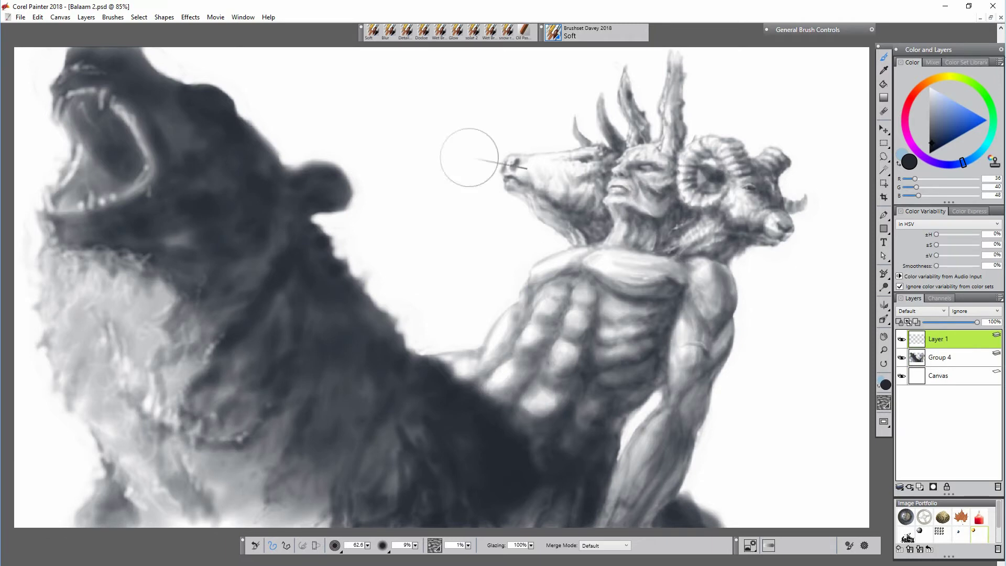
- Paint a gray bird with spread wings on a new layer, in the space between the beast's head and the bull's head
mouse_move(397, 126)
left_mouse_down()
mouse_move(422, 115)
mouse_move(435, 129)
mouse_move(414, 117)
mouse_move(449, 93)
mouse_move(411, 105)
mouse_move(520, 83)
mouse_move(479, 101)
mouse_move(412, 154)
mouse_move(404, 135)
mouse_move(460, 167)
mouse_move(454, 190)
mouse_move(378, 130)
mouse_move(399, 160)
mouse_move(472, 115)
mouse_move(461, 113)
mouse_move(452, 126)
mouse_move(461, 142)
mouse_move(474, 100)
mouse_move(366, 112)
mouse_move(419, 147)
left_mouse_up()
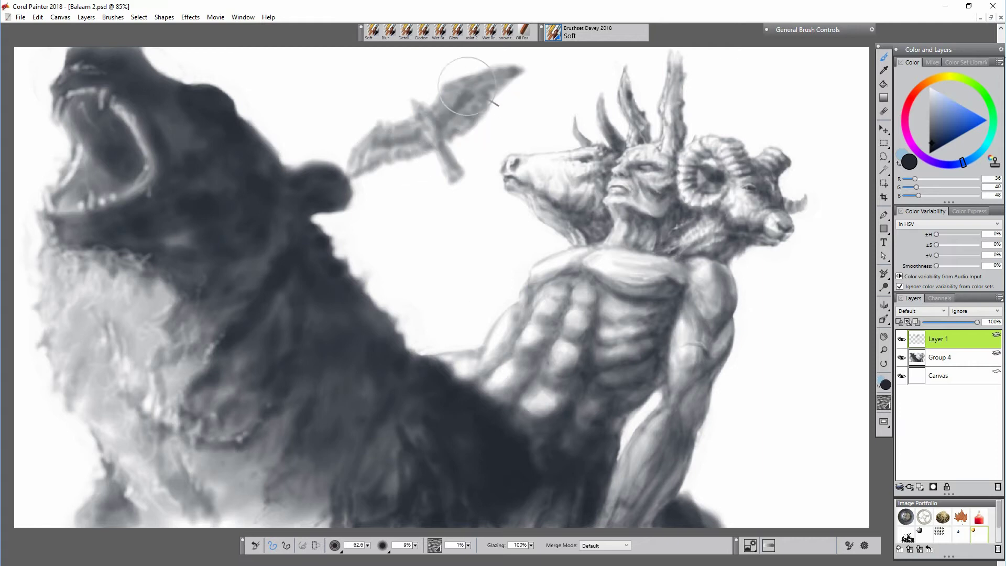
- Duplicate the bird layer, then flip, rotate and shrink the copy into a small bird below the original
right_click(932, 339)
left_click(893, 365)
key("f")
left_click_drag(462, 137, 476, 217)
key("ctrl+alt+t")
left_click_drag(548, 148, 444, 258)
key("Return")
left_click(287, 545)
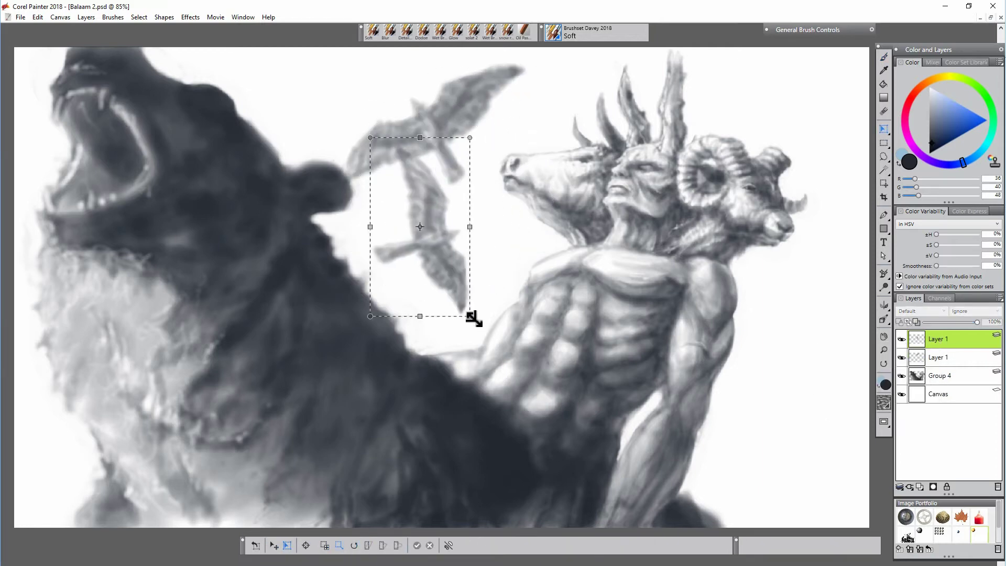
left_click_drag(470, 316, 420, 250)
key("Return")
left_click_drag(467, 292, 498, 298)
- Scale the large bird down slightly with the Transform tool, and shrink the small bird below it
left_click(937, 357)
key("ctrl+alt+t")
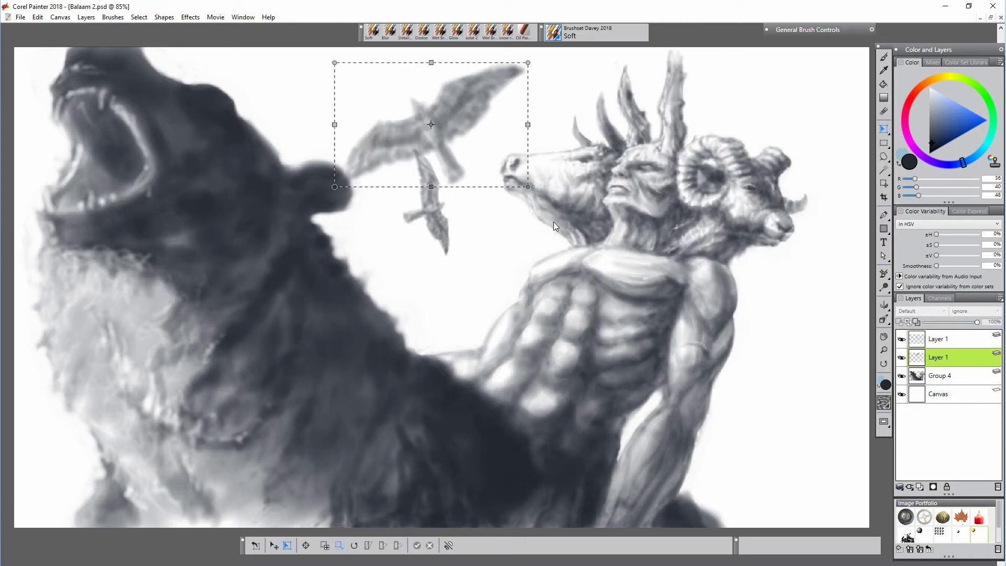
left_click_drag(528, 186, 504, 168)
key("Return")
left_click(938, 339)
key("ctrl+alt+t")
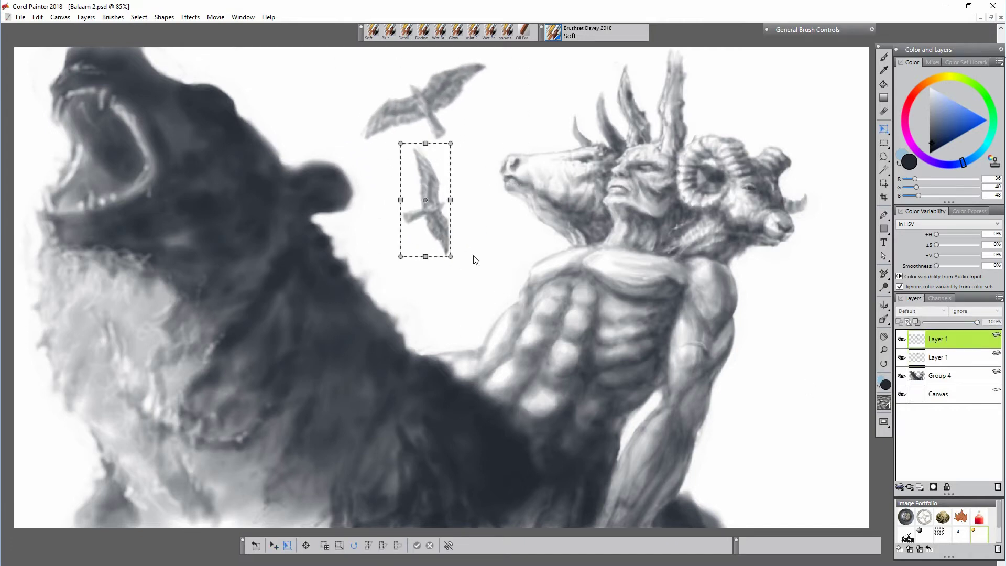
left_click_drag(475, 260, 450, 231)
key("Return")
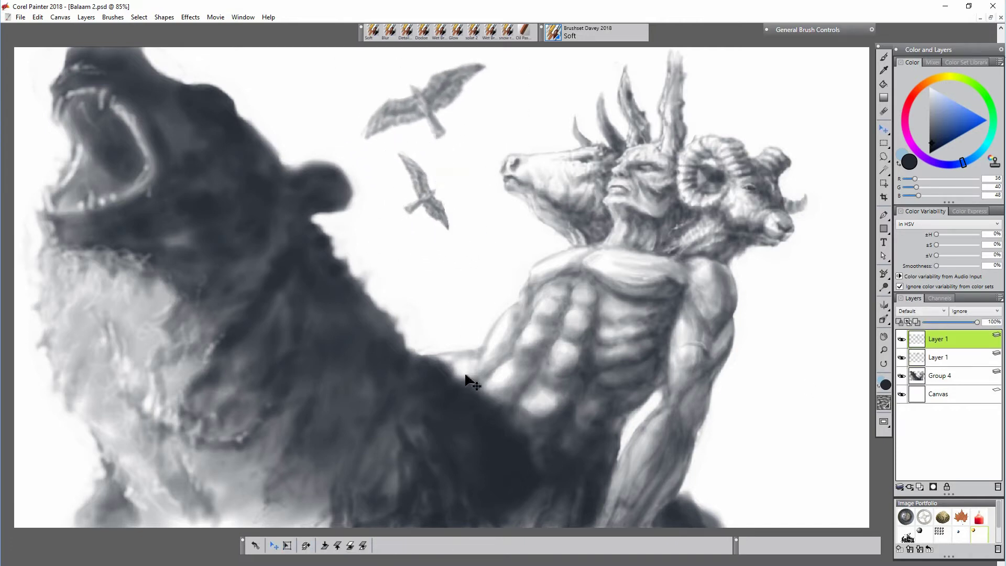
- Duplicate the small bird, move the copy above the bull's head, rotate it, and make it smaller with Perspective Distortion
right_click(436, 211)
right_click(950, 339)
left_click(904, 361)
left_click_drag(426, 196, 529, 103)
left_click(287, 545)
left_click(354, 545)
left_click_drag(553, 139, 361, 42)
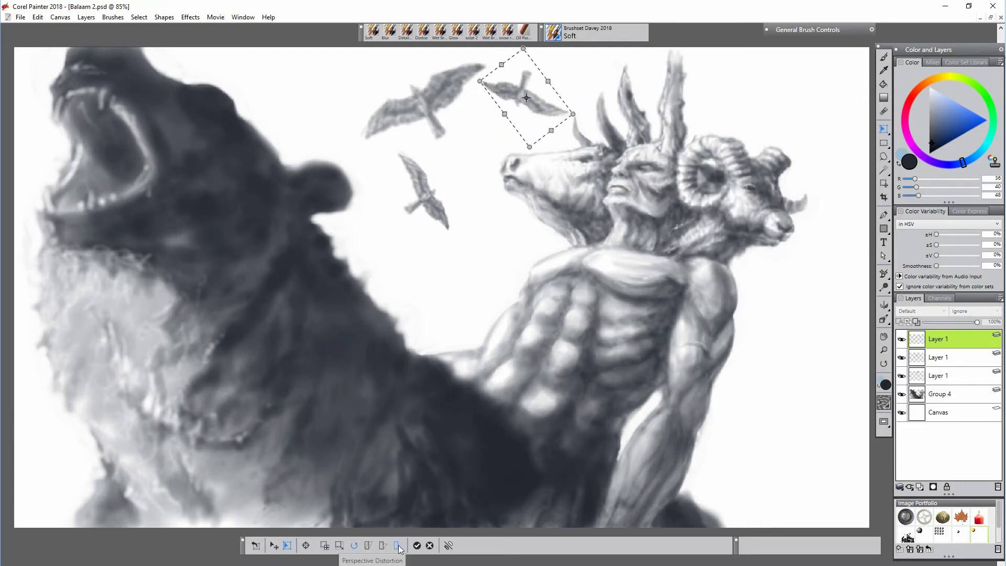
left_click(398, 546)
left_click_drag(573, 114, 559, 105)
key("Return")
left_click(951, 358)
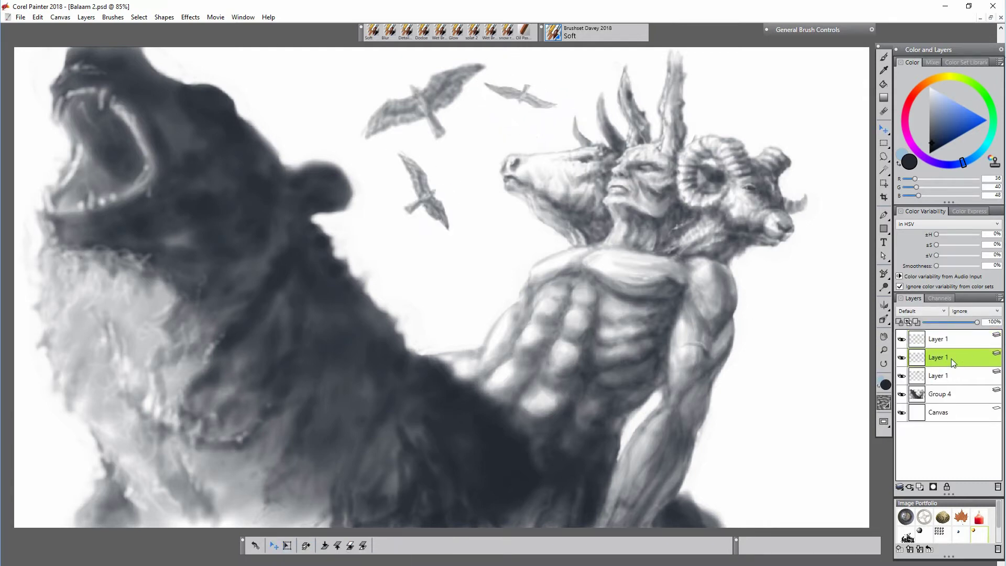
left_click(949, 375)
left_click(190, 17)
mouse_move(105, 55)
left_click(272, 80)
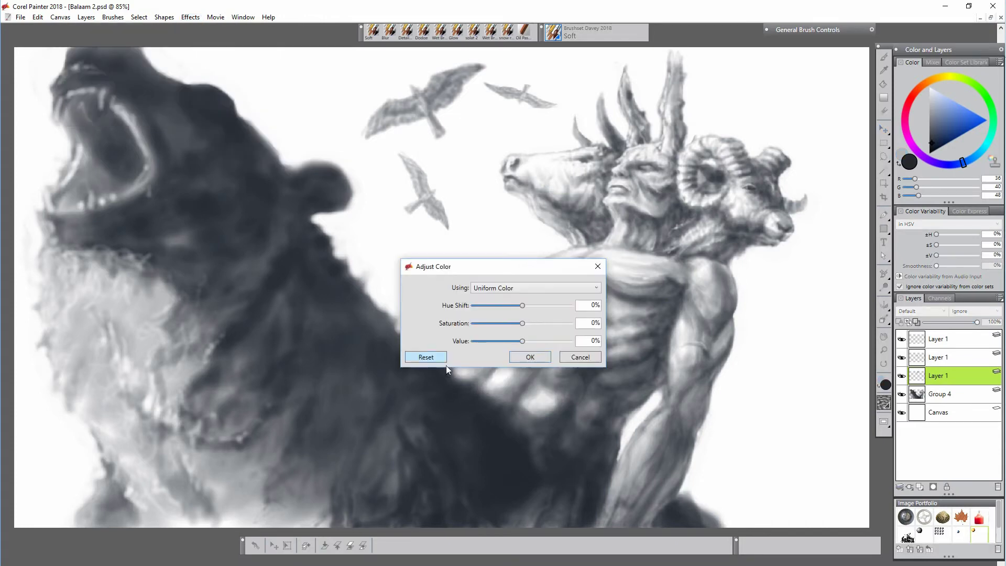
left_click(533, 361)
- Soften each of the three bird layers with a Gaussian amount of 2.98
left_click(954, 343)
left_click(190, 18)
mouse_move(107, 79)
left_click(236, 148)
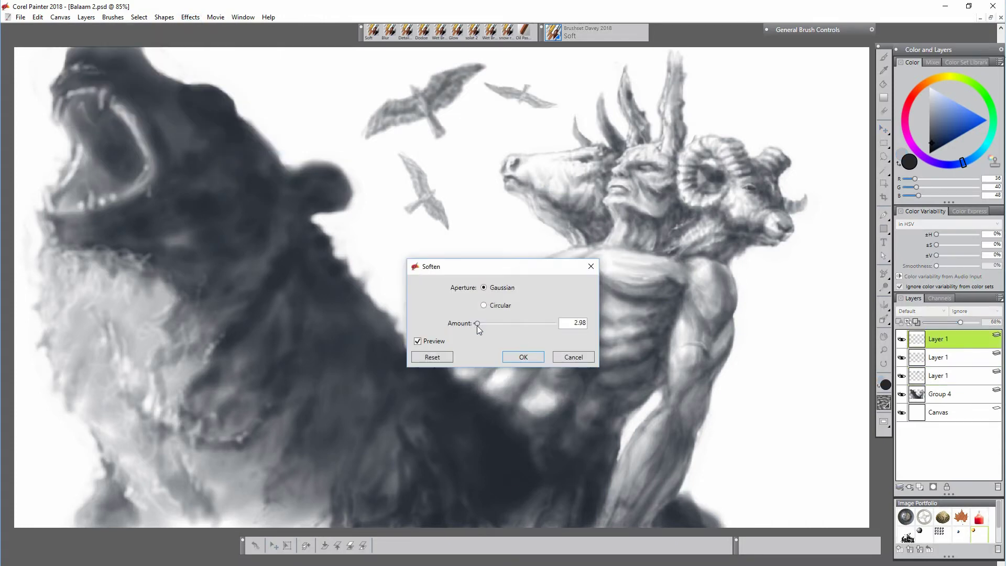
left_click(524, 357)
left_click(939, 363)
left_click(191, 17)
left_click(265, 149)
left_click(524, 357)
left_click(942, 376)
left_click(190, 17)
left_click(241, 148)
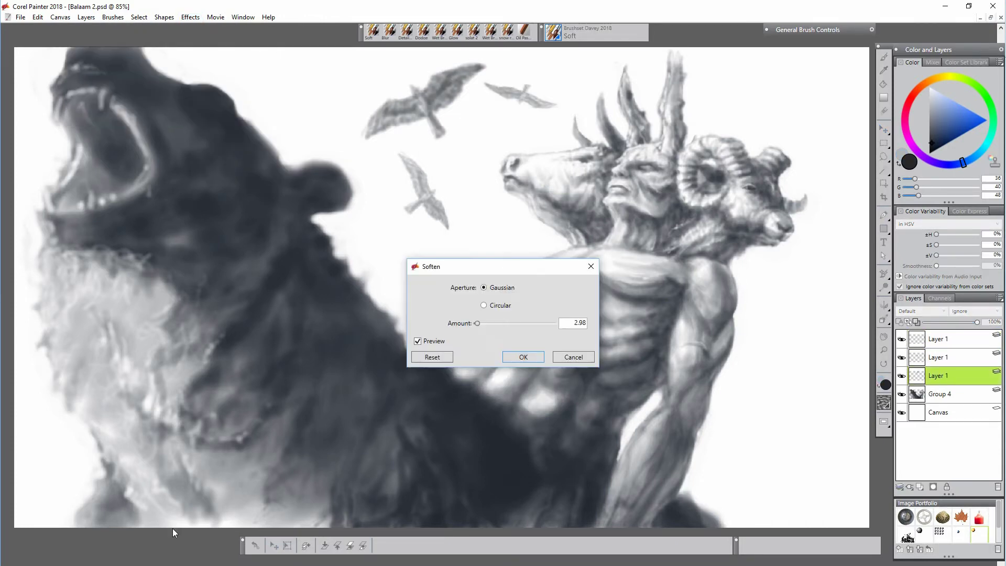
left_click(524, 357)
- Lower the opacity of the two smaller birds' layers, with the topmost layer at about 48%
left_click(953, 343)
left_click(952, 356)
left_click(950, 322)
left_click(950, 338)
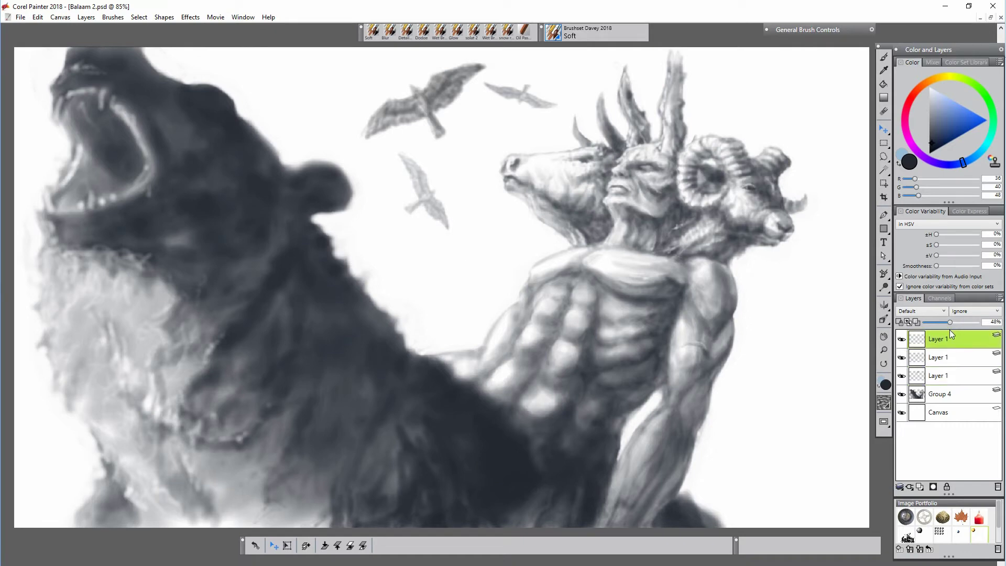
left_click(949, 322)
- Group the three bird layers and collapse the group into a single layer
left_click(900, 487)
left_click(899, 487)
left_click(848, 496)
left_click(940, 368)
left_click(940, 386, "shift")
left_click_drag(940, 377, 932, 336)
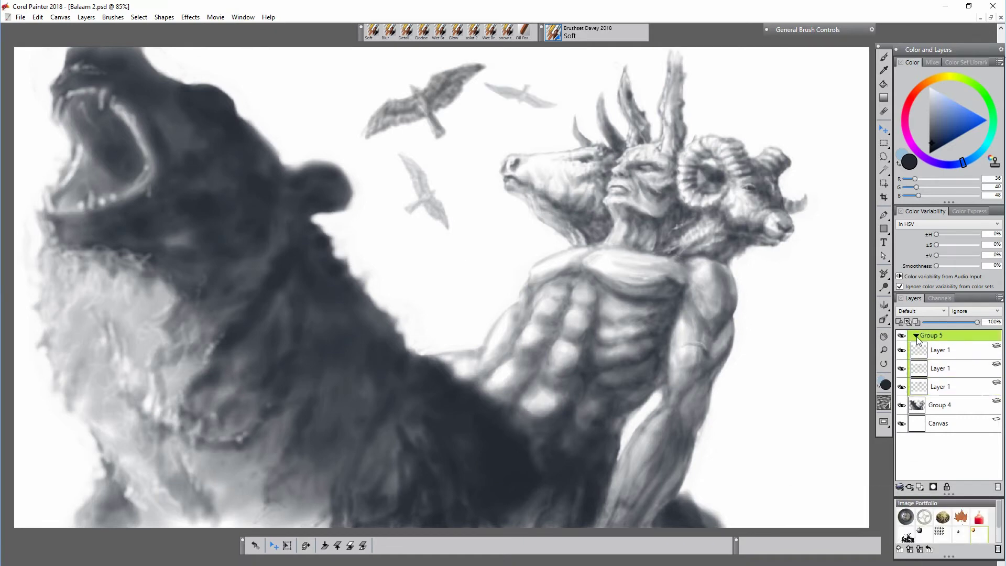
left_click(899, 487)
left_click(838, 517)
- Compress the flock slightly with Perspective Distortion and rename its layer "birds"
left_click(884, 130)
left_click(397, 545)
left_click_drag(359, 232, 380, 203)
key("Return")
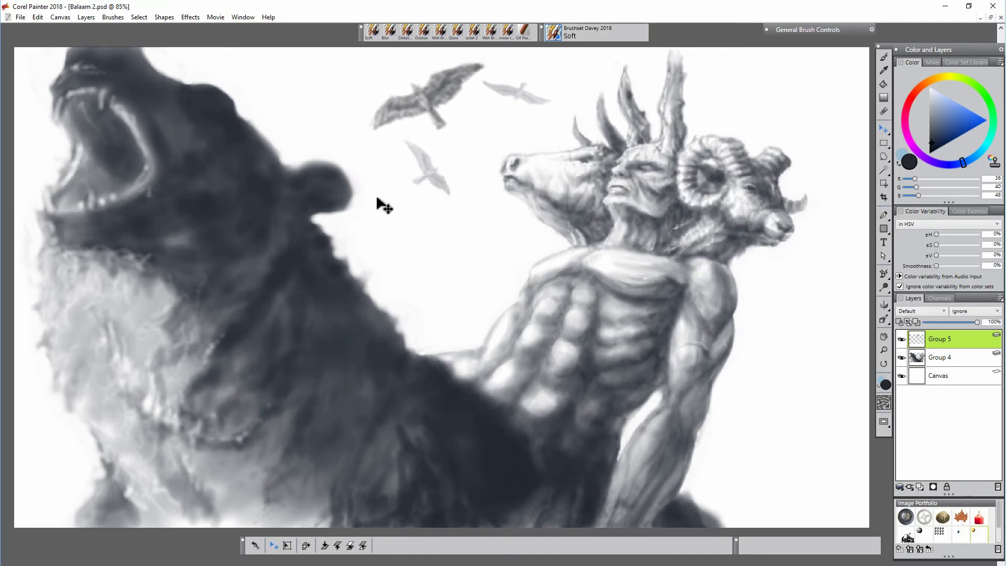
double_click(952, 340)
type("birds")
key("Return")
- Add a new layer beneath Group 4 and fill it with a diagonal blue linear gradient as the sky
left_click(952, 359)
left_click(920, 487)
left_click_drag(943, 358, 941, 382)
left_click(883, 97)
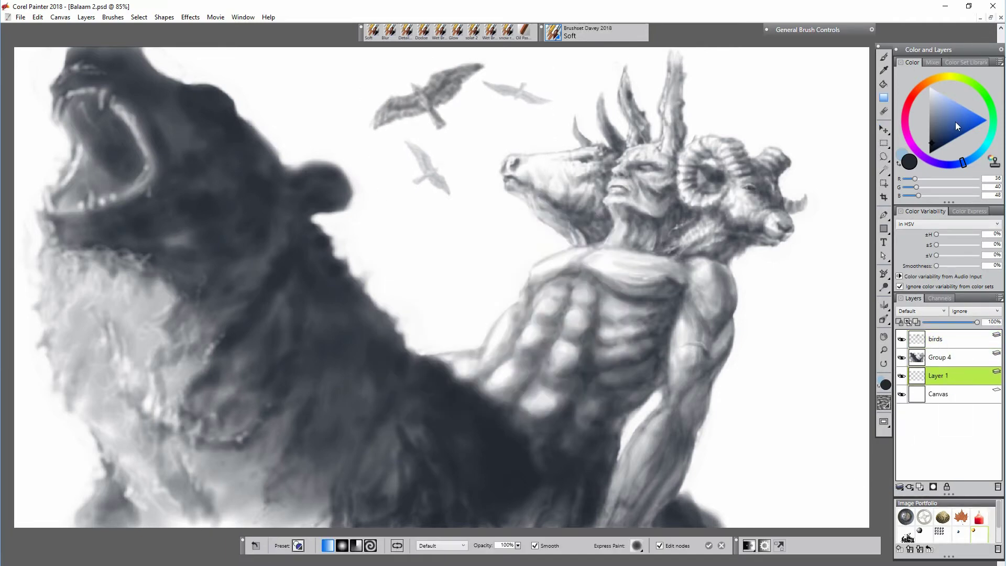
left_click(952, 106)
left_click_drag(369, 341, 449, 382)
left_click_drag(708, 123, 479, 407)
left_click_drag(708, 123, 725, 88)
left_click_drag(479, 407, 418, 443)
left_click(960, 117)
left_click(901, 154)
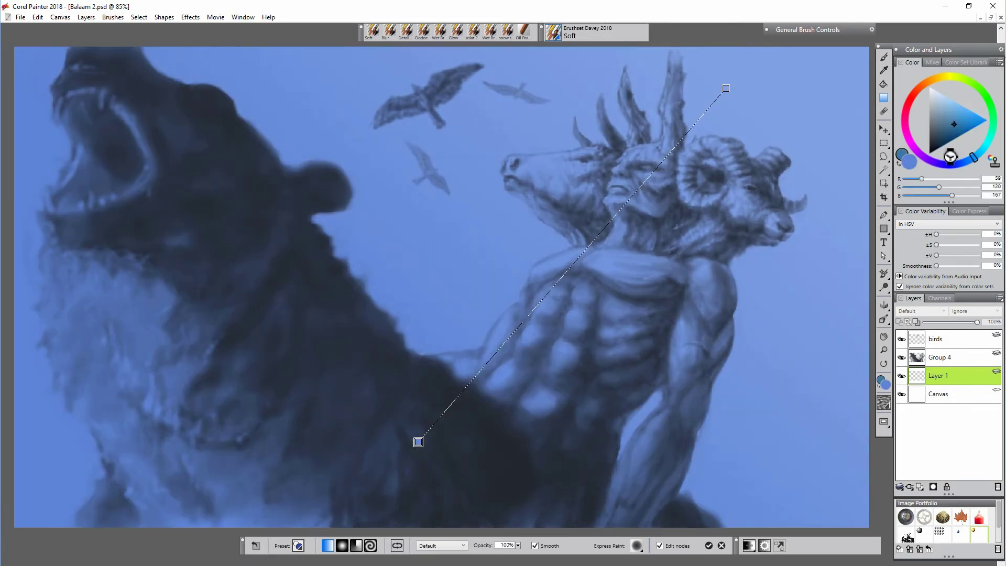
- Paint dark blue shading behind the torso, arm and beast's head with the Wet Brush variant at size 106.2
left_click(439, 32)
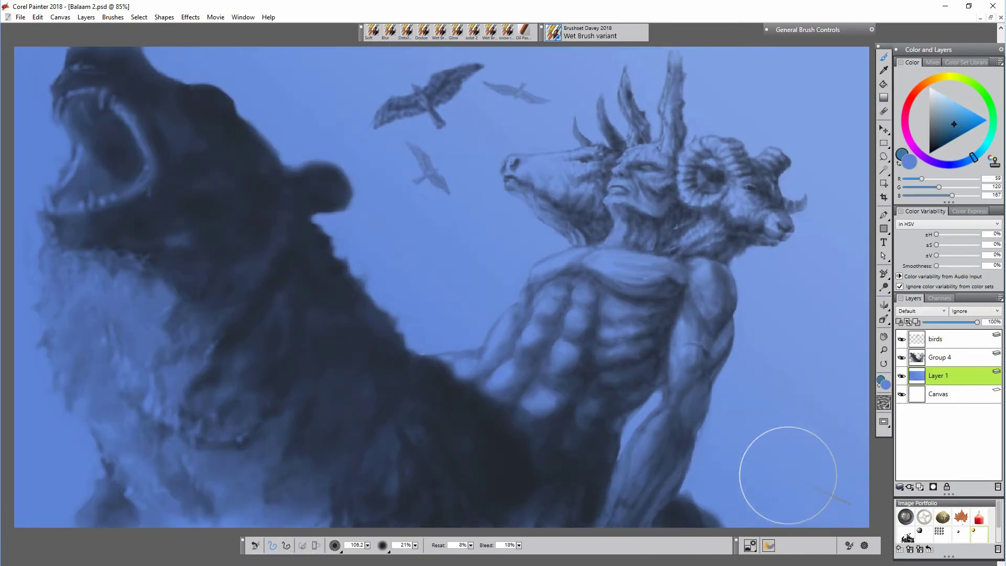
left_click(662, 277, "alt")
left_click(908, 161)
left_click(675, 308, "alt")
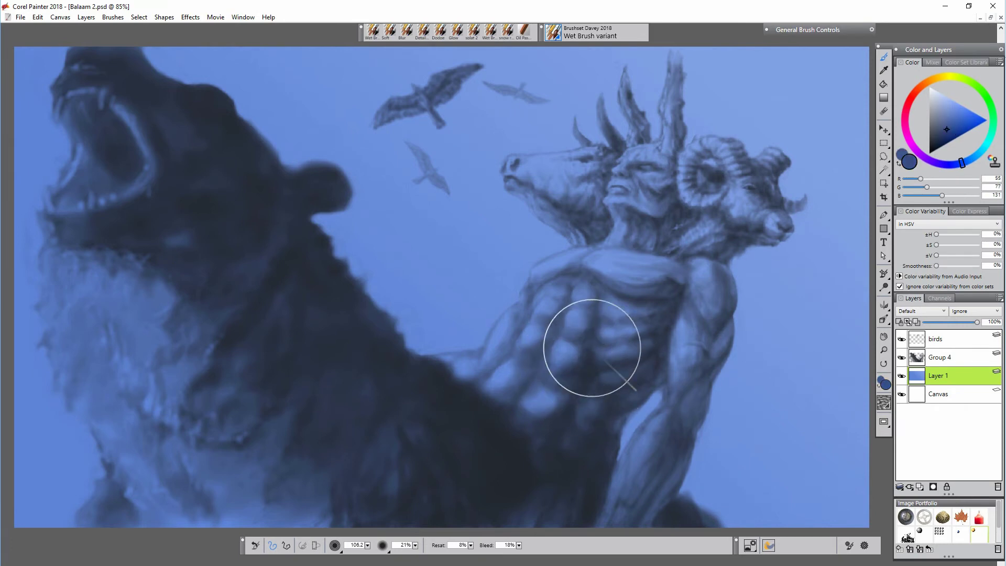
mouse_move(665, 305)
left_mouse_down()
mouse_move(763, 175)
mouse_move(643, 464)
left_mouse_up()
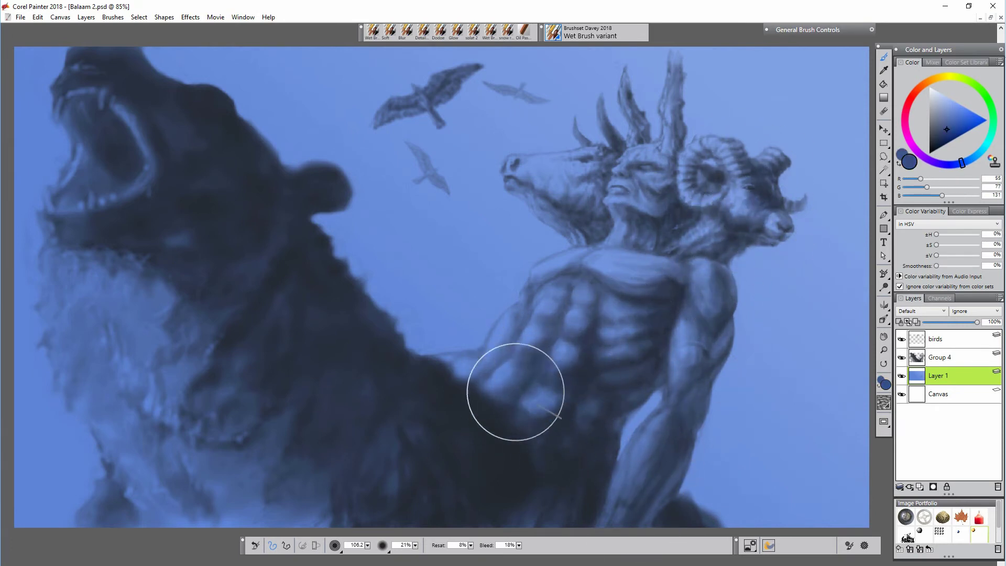
mouse_move(197, 128)
left_mouse_down()
mouse_move(290, 176)
mouse_move(264, 248)
left_mouse_up()
mouse_move(631, 309)
left_mouse_down()
mouse_move(663, 334)
mouse_move(673, 442)
mouse_move(612, 524)
left_mouse_up()
- Brush muted tan over the beast's chest and muzzle, and blend blue-gray into the lower fur with a 38.0 brush
mouse_move(78, 258)
left_mouse_down()
mouse_move(218, 359)
mouse_move(150, 415)
mouse_move(193, 460)
mouse_move(276, 431)
mouse_move(272, 516)
left_mouse_up()
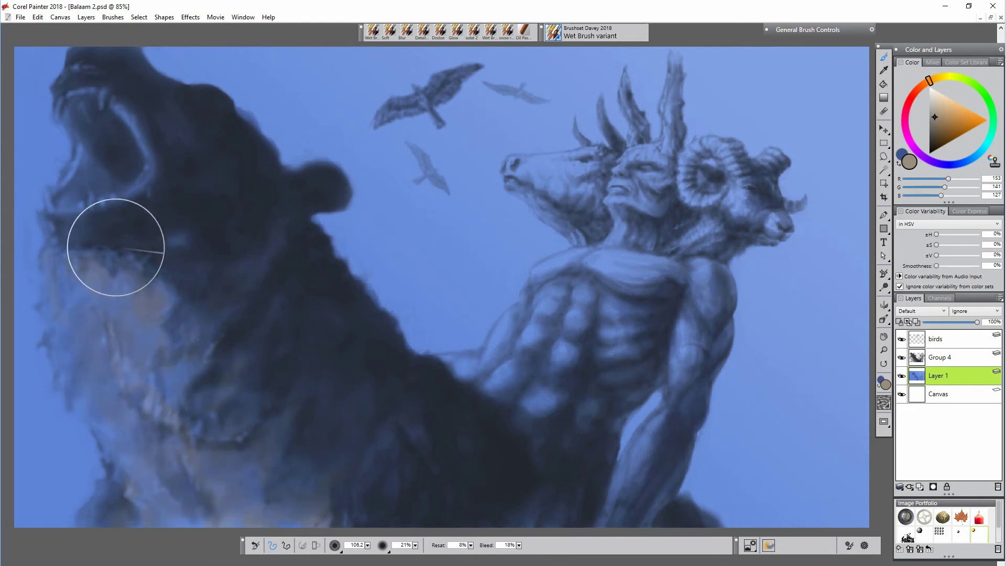
mouse_move(115, 247)
left_mouse_down()
mouse_move(301, 197)
mouse_move(90, 387)
mouse_move(112, 258)
mouse_move(60, 206)
mouse_move(166, 211)
left_mouse_up()
left_click_drag(367, 545, 279, 552)
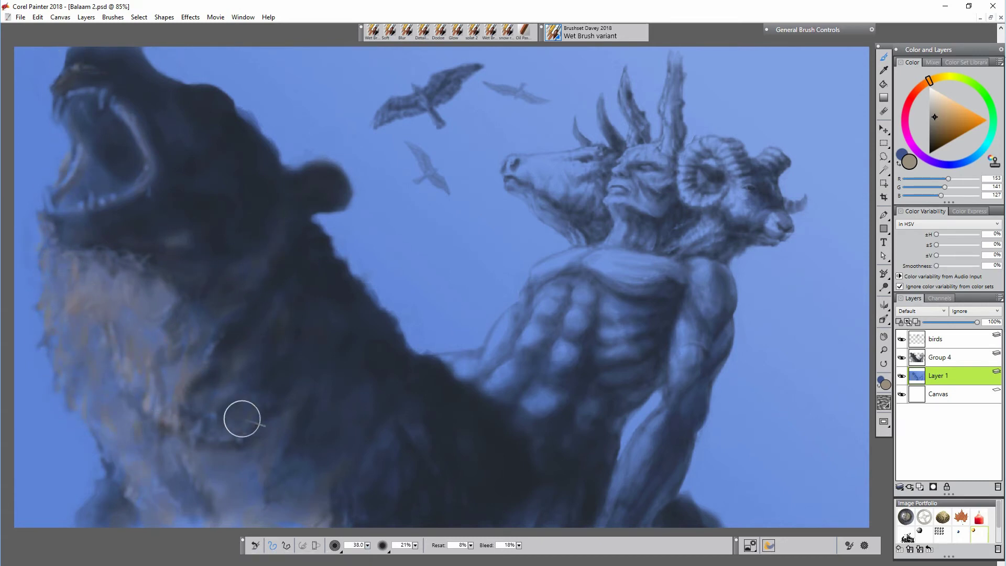
left_click(259, 479, "alt")
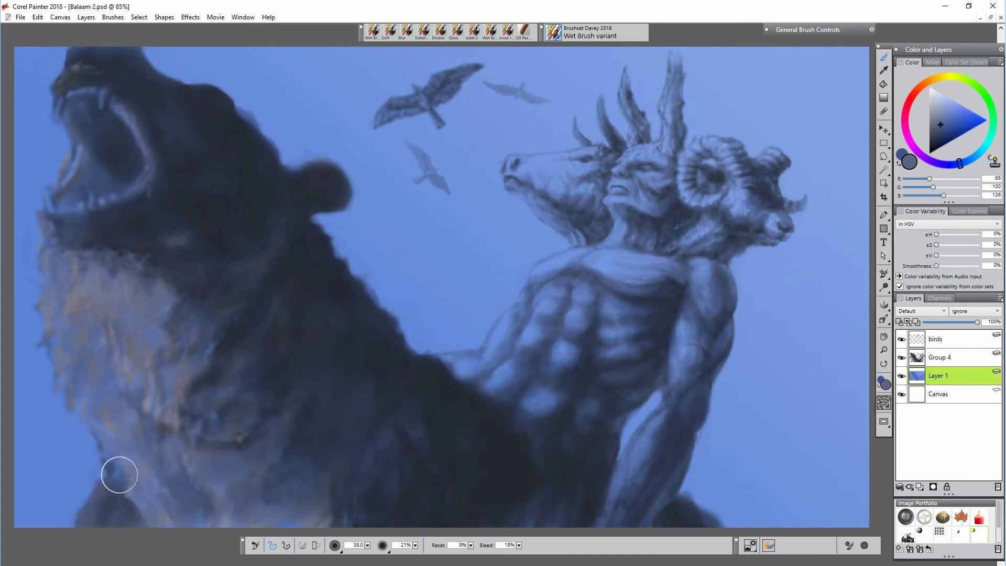
mouse_move(120, 475)
left_mouse_down()
mouse_move(135, 382)
mouse_move(100, 439)
left_mouse_up()
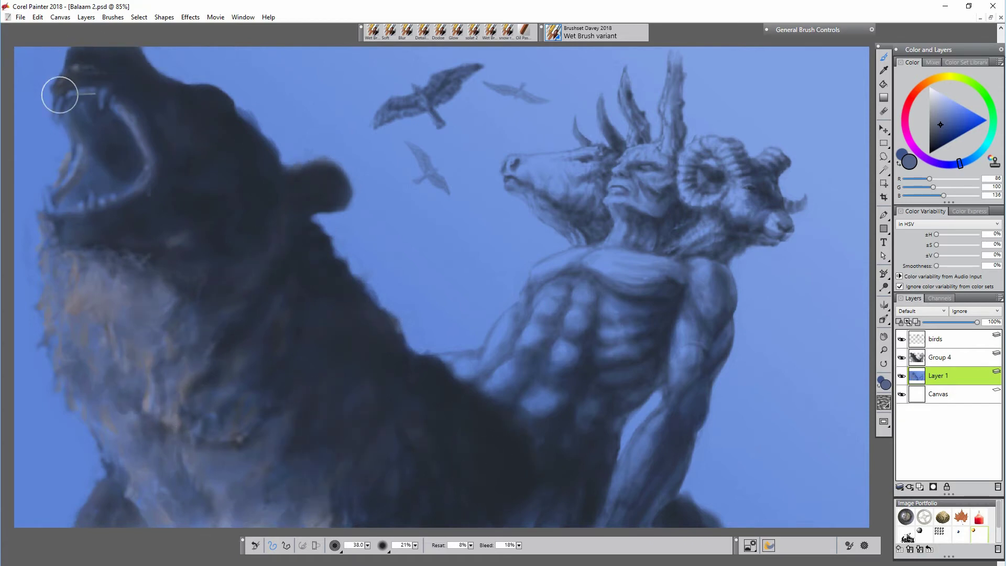
- Paint the inside of the beast's mouth dark red, with lighter red accents from a 16.1 brush
left_click(910, 100)
left_click(947, 127)
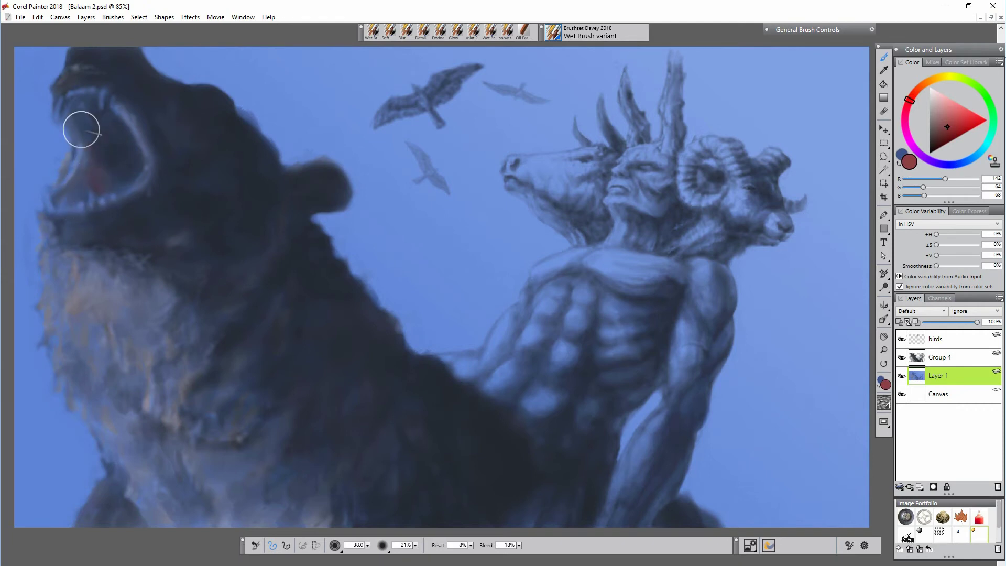
mouse_move(80, 168)
left_mouse_down()
mouse_move(69, 187)
mouse_move(83, 143)
mouse_move(107, 132)
left_mouse_up()
left_click_drag(367, 545, 360, 551)
left_click(952, 114)
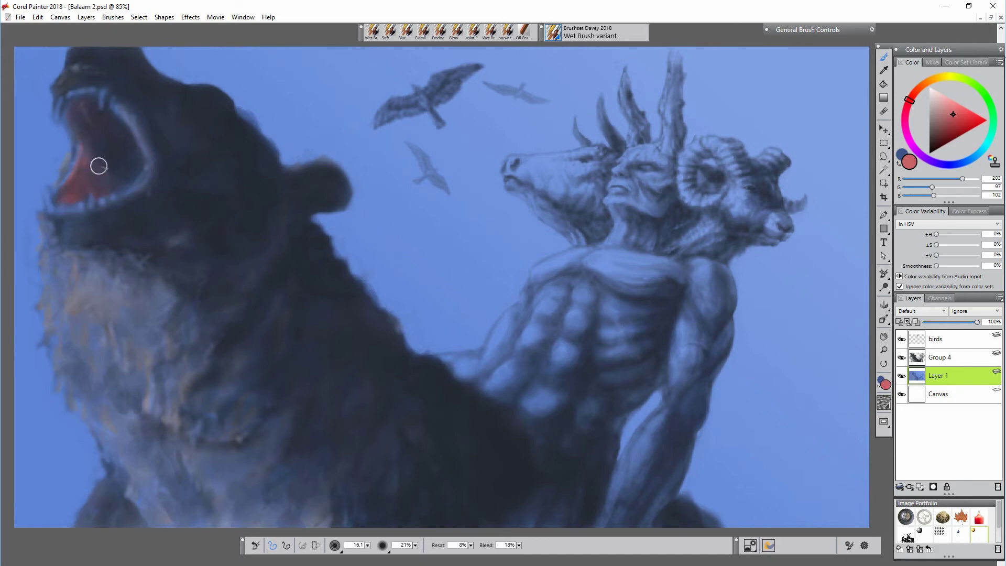
- Dab orange-tan fur highlights over the beast's chest, ear and back edge with a 30.2 brush
left_click(90, 282, "alt")
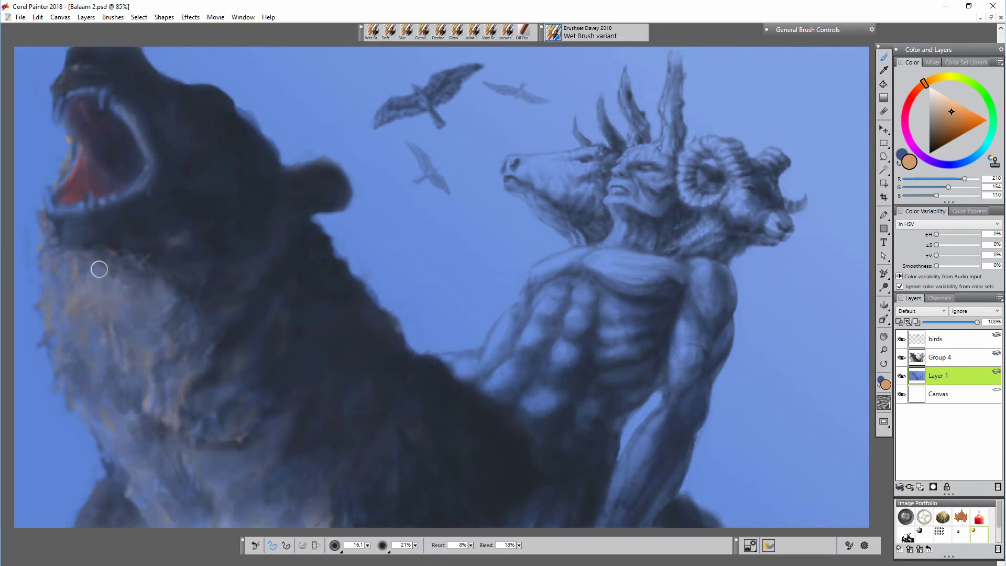
key("bracketright")
key("bracketright")
key("bracketright")
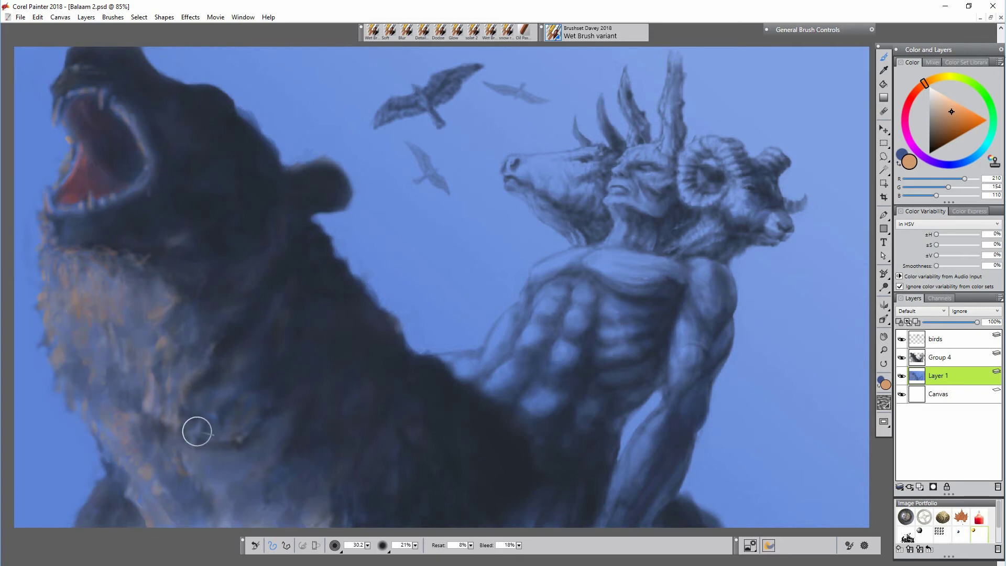
mouse_move(178, 387)
left_mouse_down()
mouse_move(130, 373)
mouse_move(193, 370)
left_mouse_up()
left_click_drag(285, 501, 275, 511)
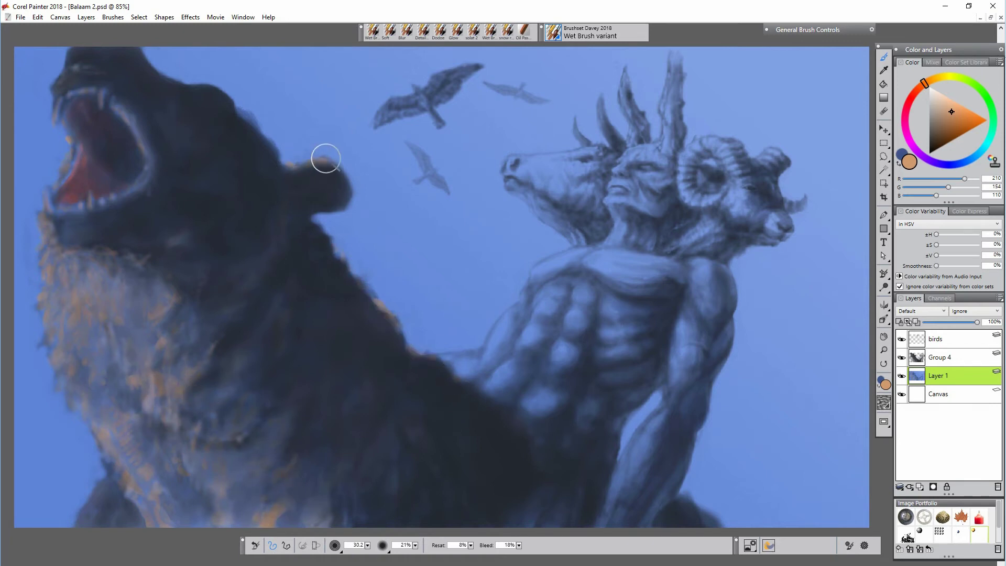
mouse_move(93, 322)
left_mouse_down()
mouse_move(118, 361)
mouse_move(142, 324)
mouse_move(132, 265)
left_mouse_up()
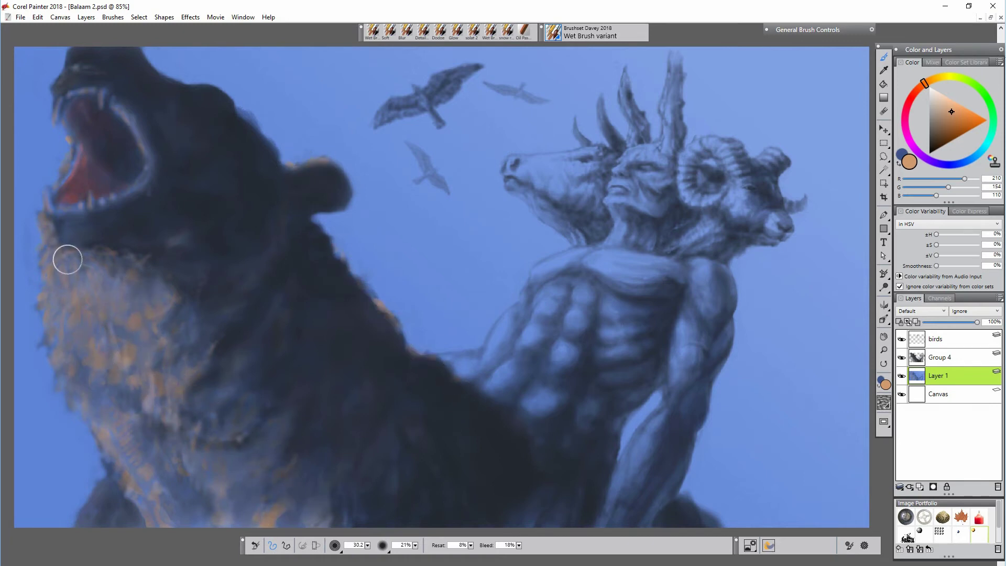
left_click_drag(67, 259, 40, 299)
- Add finer tan and pale peach highlights to the beast's teeth and upper chest fur with a 16.1 brush
key("bracketleft")
key("bracketleft")
key("bracketleft")
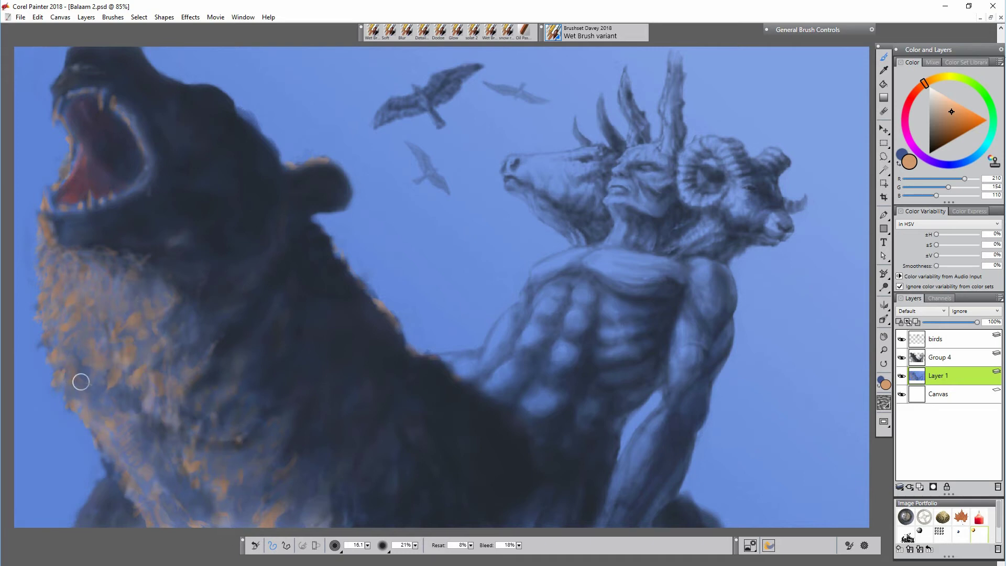
left_click(945, 104)
mouse_move(112, 363)
left_mouse_down()
mouse_move(85, 388)
mouse_move(121, 361)
left_mouse_up()
left_click_drag(109, 318, 86, 301)
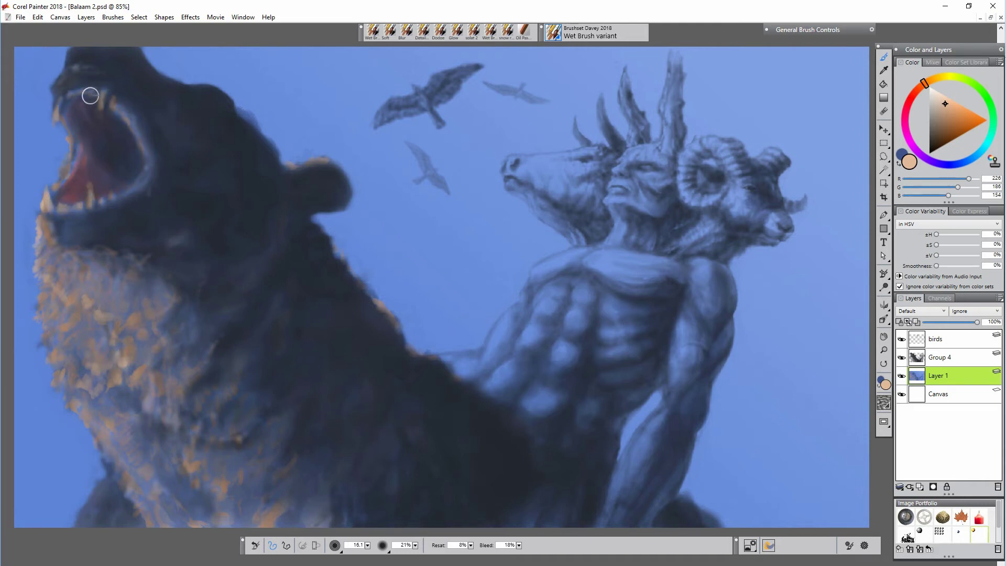
- Extend the peach fur strokes down the chest and along the back, touching up with sky blue and muted tan
mouse_move(123, 283)
left_mouse_down()
mouse_move(116, 303)
mouse_move(81, 265)
mouse_move(96, 354)
mouse_move(45, 303)
mouse_move(72, 399)
mouse_move(128, 459)
left_mouse_up()
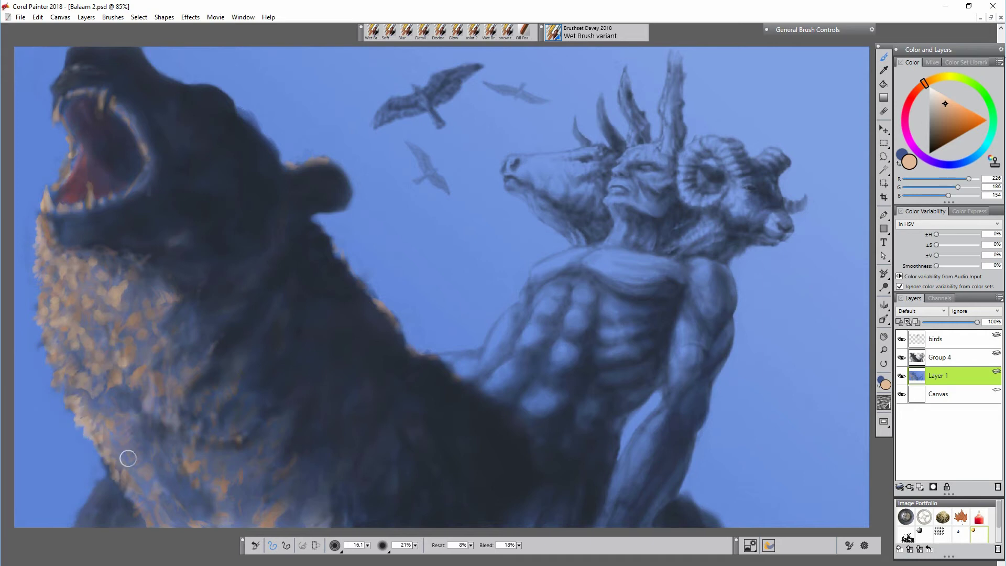
mouse_move(135, 381)
left_mouse_down()
mouse_move(143, 486)
mouse_move(169, 420)
mouse_move(211, 479)
mouse_move(238, 484)
mouse_move(134, 483)
left_mouse_up()
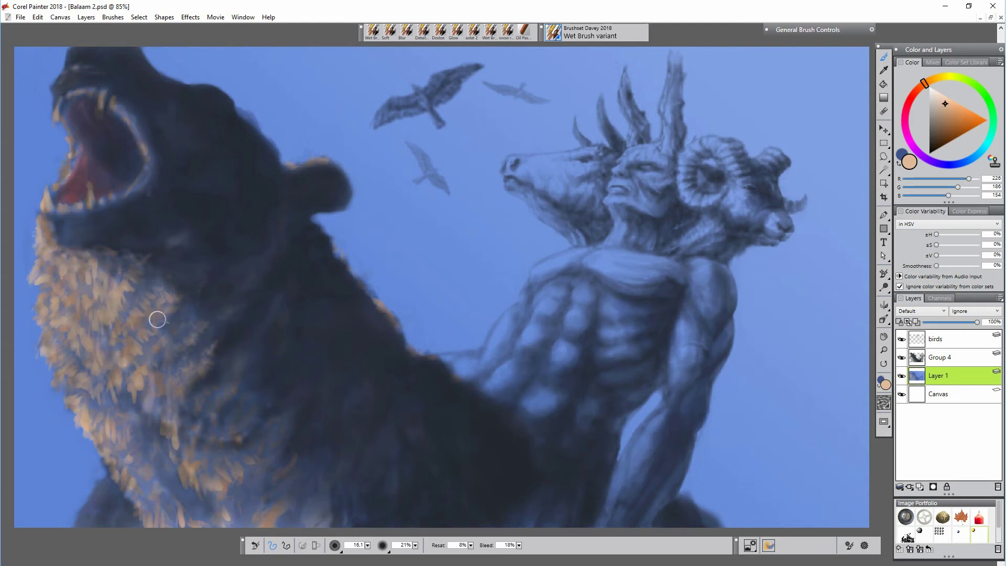
mouse_move(255, 464)
left_mouse_down()
mouse_move(228, 521)
mouse_move(173, 476)
left_mouse_up()
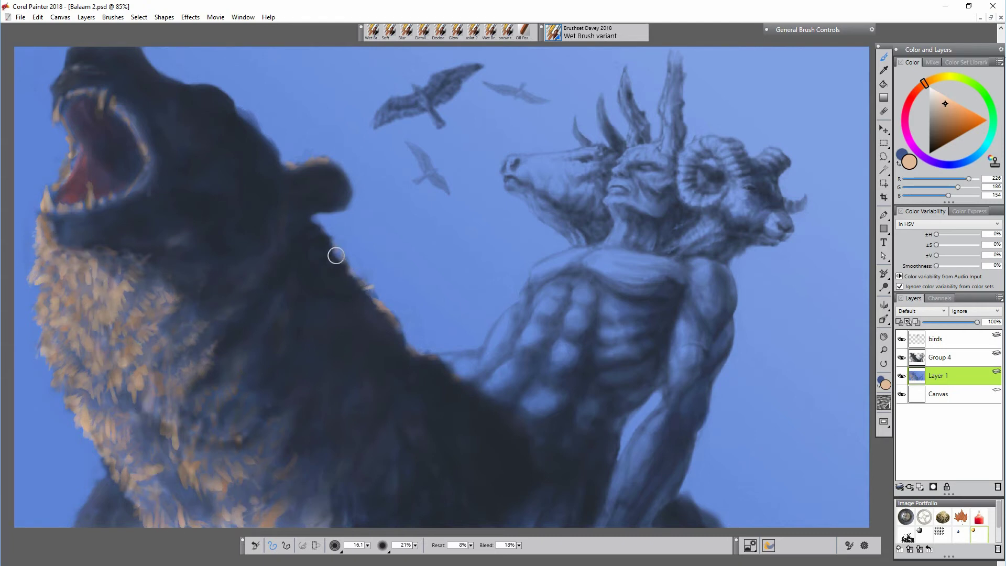
left_click(42, 197, "alt")
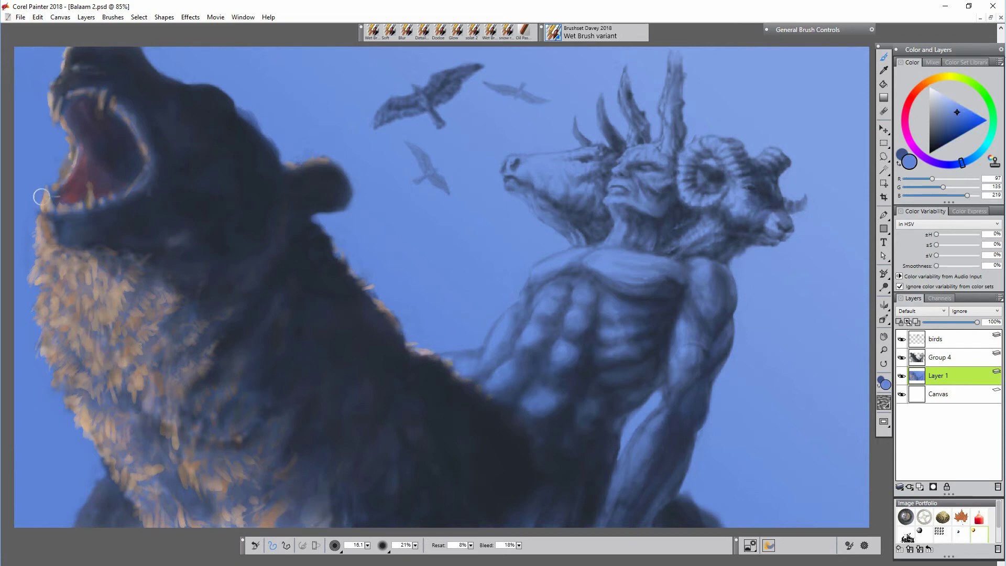
left_click(143, 383, "alt")
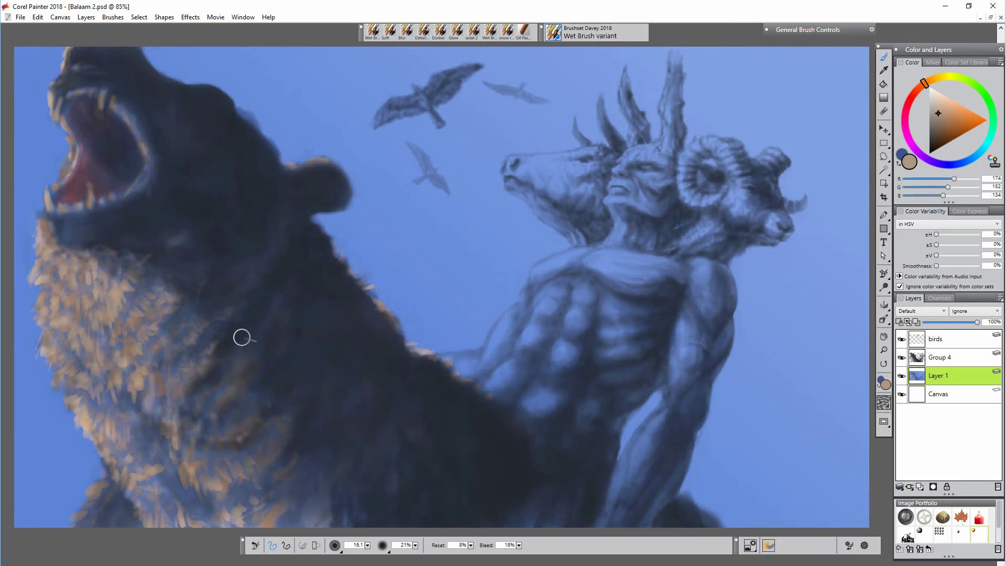
- On the Group 4 layer, soften and darken the beast's chest fur with the Soft brush at 62.6 in dark navy
left_click(939, 357)
left_click(389, 32)
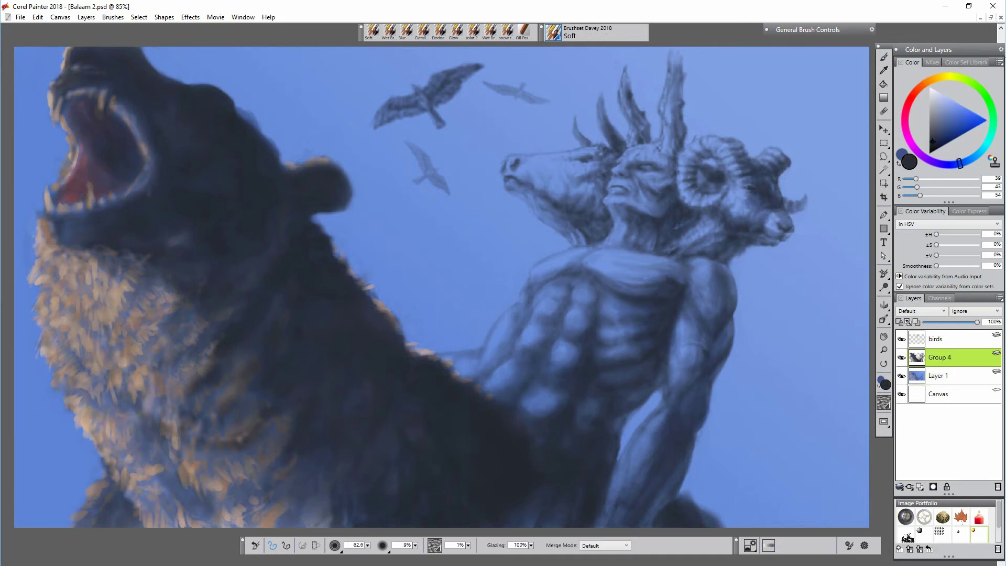
left_click_drag(46, 223, 54, 244)
left_click_drag(142, 305, 157, 281)
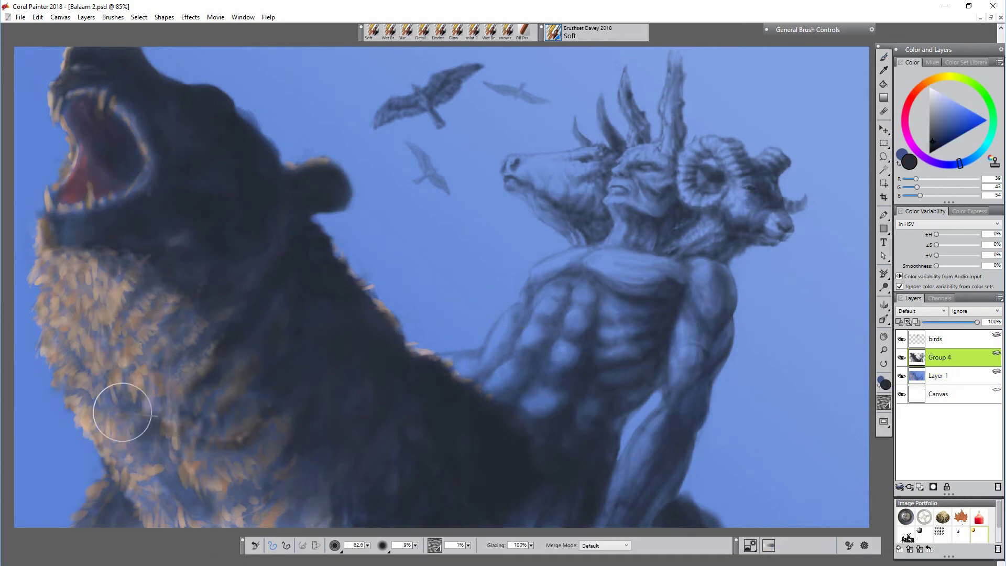
left_click_drag(120, 410, 65, 335)
mouse_move(155, 400)
left_mouse_down()
mouse_move(145, 329)
mouse_move(134, 329)
mouse_move(191, 281)
mouse_move(246, 499)
mouse_move(232, 448)
mouse_move(259, 474)
mouse_move(229, 498)
mouse_move(302, 511)
mouse_move(147, 502)
mouse_move(199, 485)
mouse_move(244, 374)
mouse_move(306, 363)
mouse_move(142, 346)
left_mouse_up()
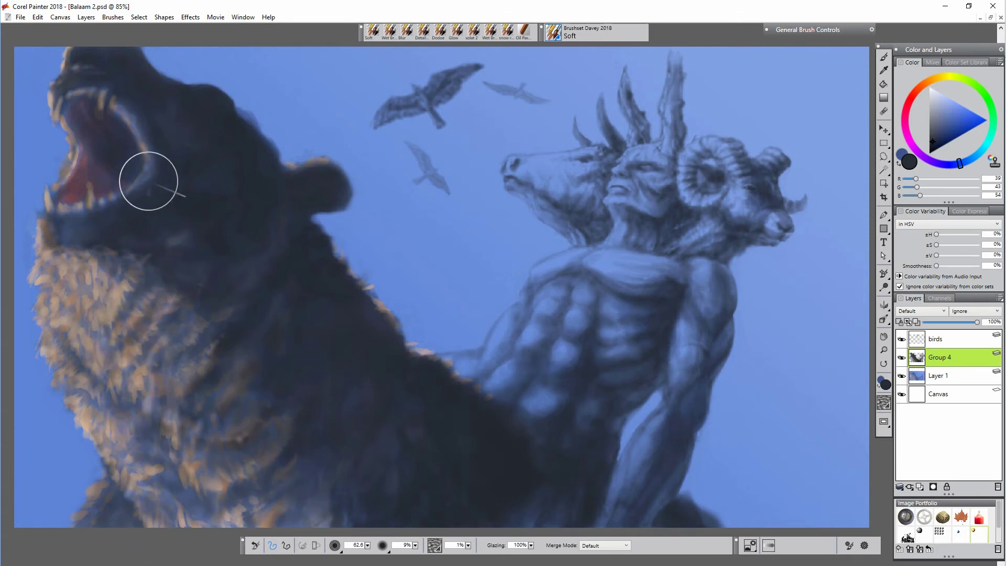
- Darken the corner of the beast's mouth, and shade beneath its jaw with the Soft brush at 19.7
left_click_drag(148, 182, 144, 138)
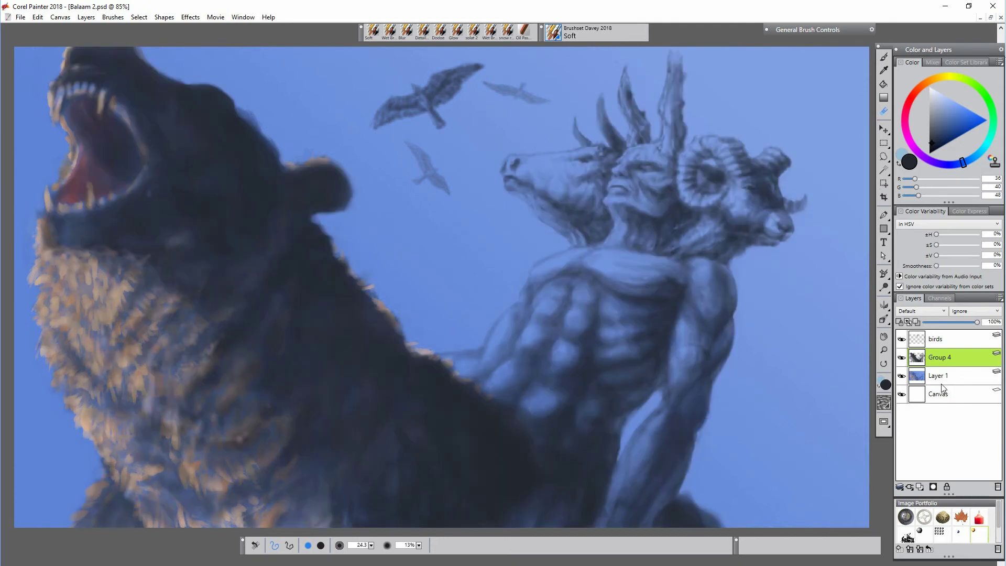
key("b")
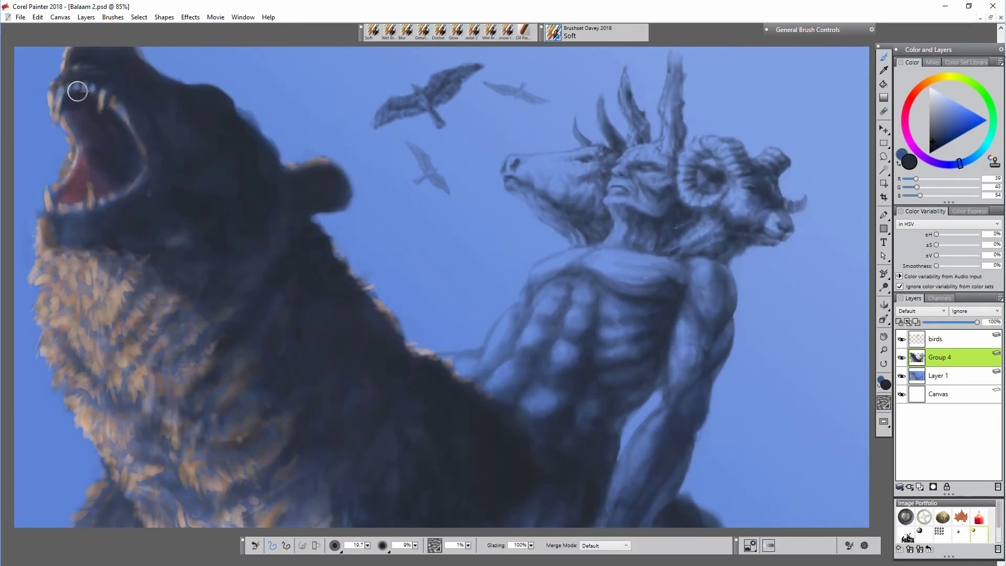
left_click_drag(101, 245, 150, 266)
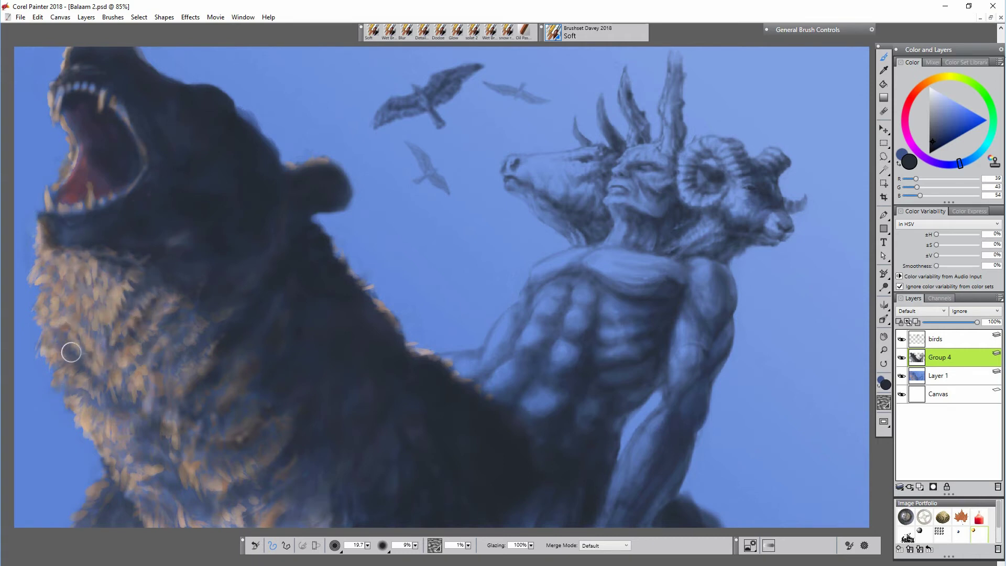
- Apply a tonal color adjustment to the Group 4 layer, shifting the figures' dark tones toward blue
left_click(190, 17)
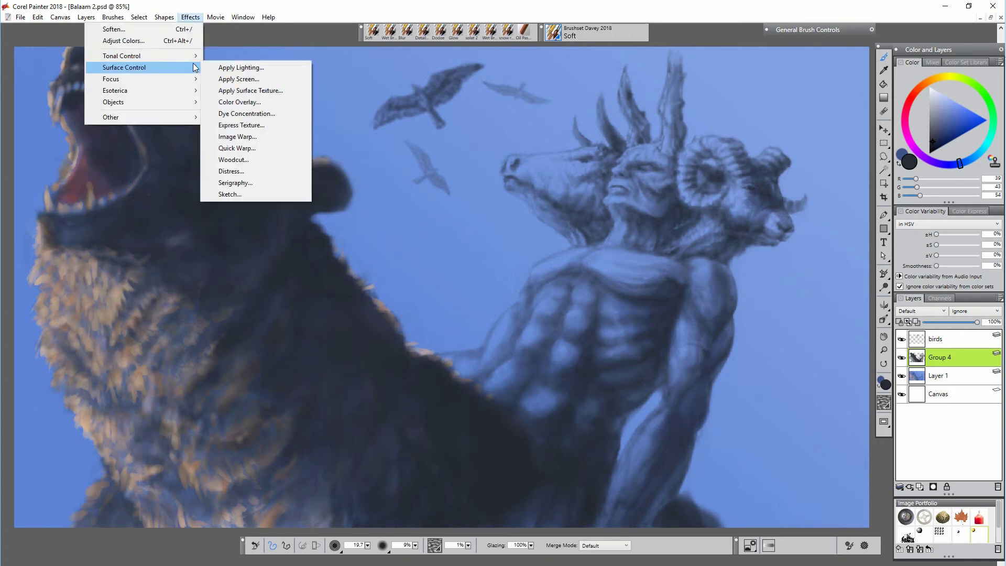
mouse_move(188, 55)
left_click(236, 66)
left_click_drag(482, 265, 820, 380)
left_click_drag(860, 455, 854, 455)
left_click_drag(860, 437, 879, 436)
left_click_drag(860, 419, 855, 428)
left_click(867, 470)
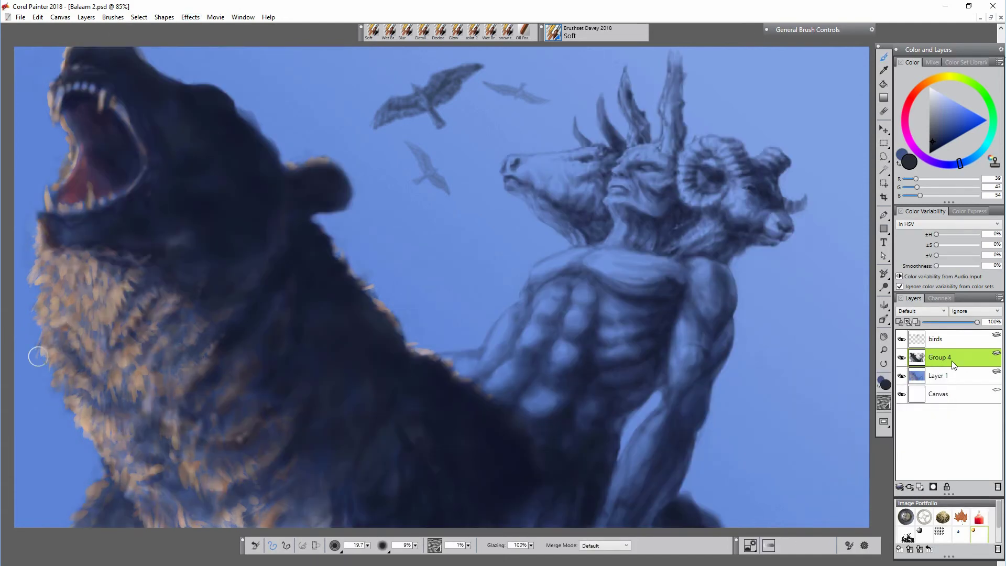
- On Layer 1, add muted tan strokes to the torso's far arm, side and abdomen with a wet brush
left_click(943, 375)
left_click_drag(494, 340, 509, 312)
left_click_drag(457, 358, 509, 364)
left_click_drag(524, 342, 536, 329)
left_click_drag(540, 313, 549, 302)
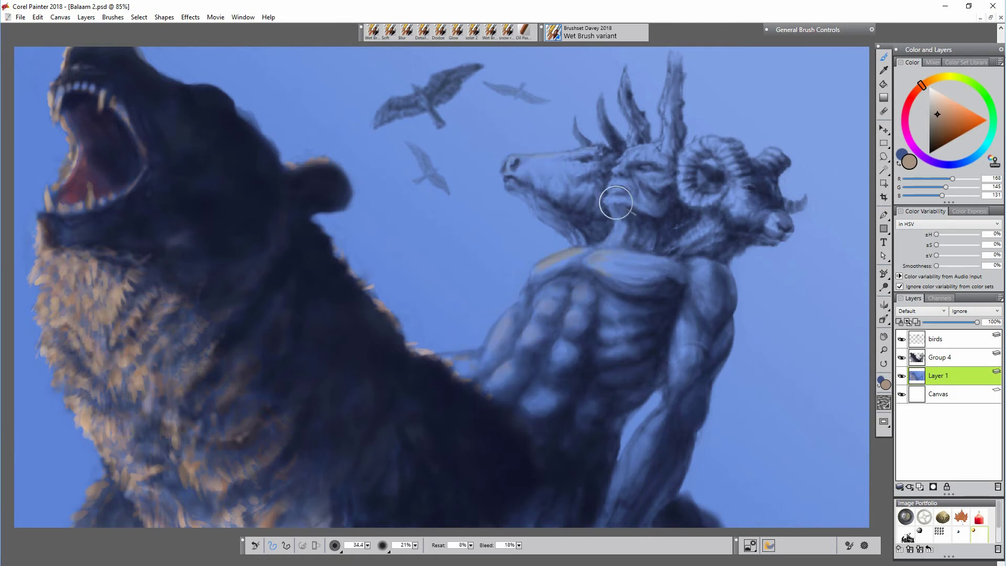
- Paint warm brown skin tones over the torso's near arm, abdomen, neck, face and chest with a 34.4 wet brush
mouse_move(700, 230)
left_mouse_down()
mouse_move(702, 183)
mouse_move(709, 196)
mouse_move(747, 195)
mouse_move(764, 222)
mouse_move(701, 261)
mouse_move(702, 311)
mouse_move(682, 326)
mouse_move(658, 428)
mouse_move(611, 511)
mouse_move(661, 450)
left_mouse_up()
left_click(659, 429, "alt")
left_click_drag(663, 502, 714, 303)
mouse_move(546, 408)
left_mouse_down()
mouse_move(517, 363)
mouse_move(539, 335)
mouse_move(515, 356)
mouse_move(546, 311)
left_mouse_up()
mouse_move(588, 256)
left_mouse_down()
mouse_move(646, 214)
mouse_move(639, 196)
mouse_move(658, 208)
mouse_move(669, 182)
left_mouse_up()
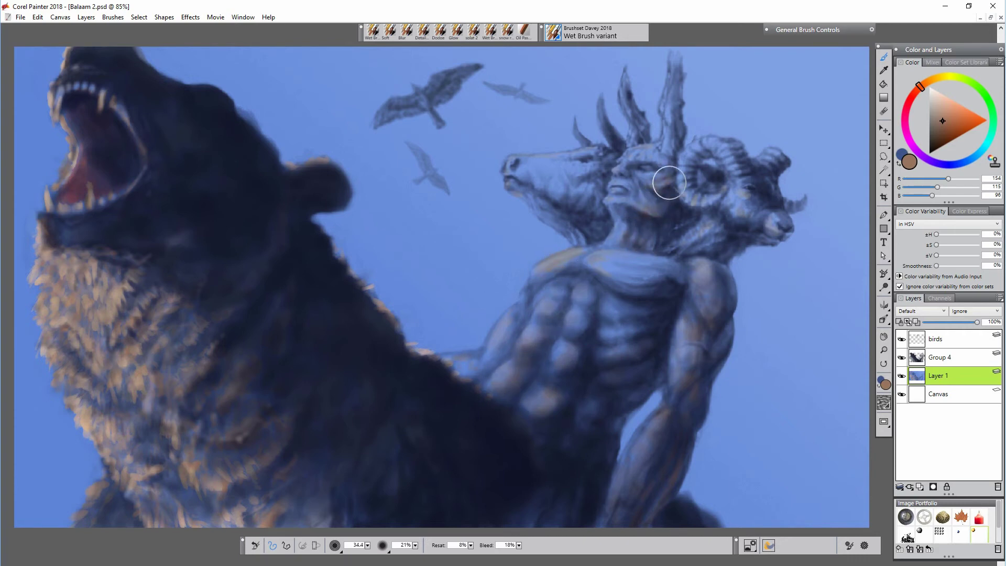
left_click_drag(622, 278, 635, 264)
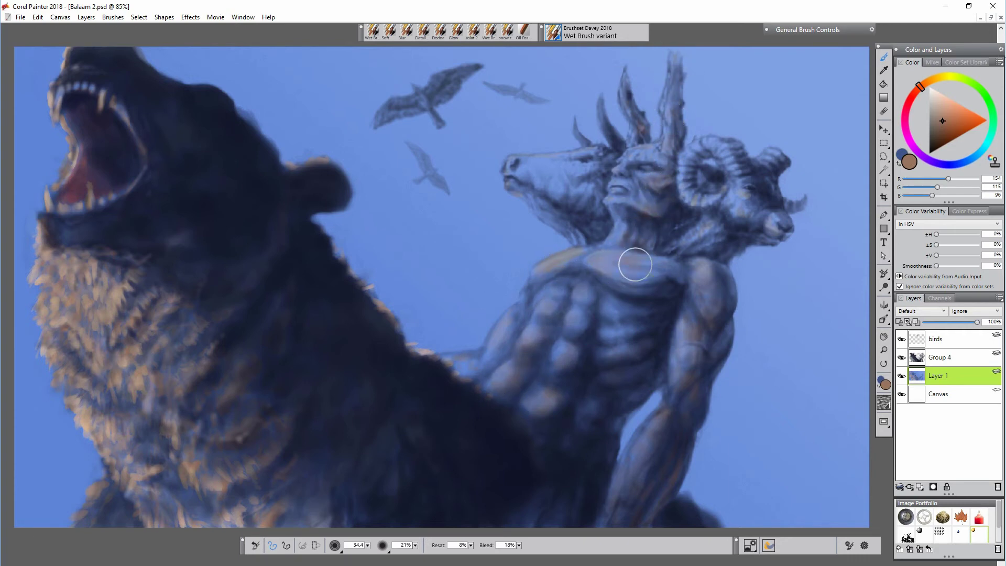
- Glaze dark muted brown over the horse-like head and the human head's cheek and neighboring ram horn
left_click(931, 137)
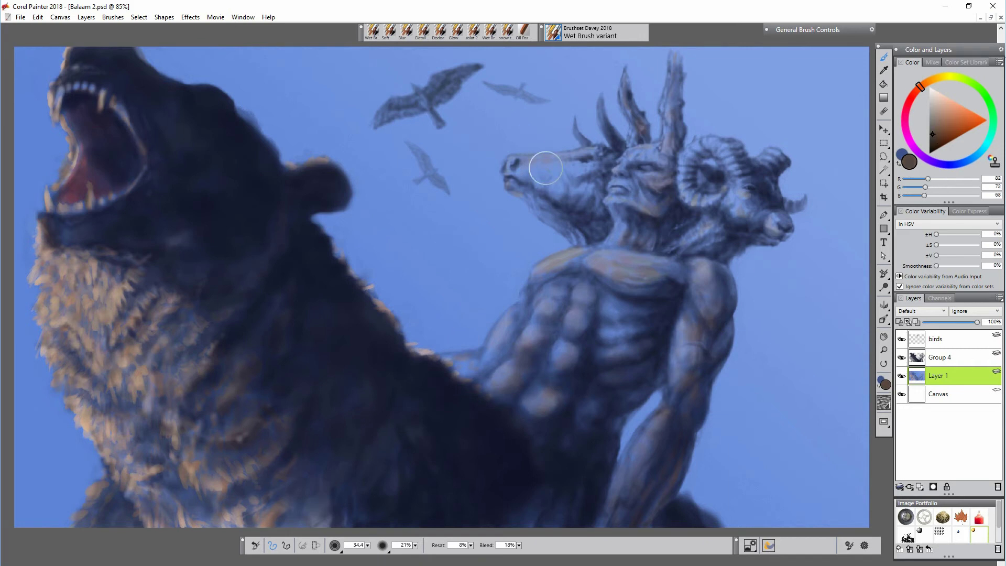
left_click_drag(545, 168, 593, 195)
left_click(921, 155)
mouse_move(673, 192)
left_mouse_down()
mouse_move(594, 173)
mouse_move(596, 160)
mouse_move(581, 242)
mouse_move(540, 191)
mouse_move(560, 178)
mouse_move(597, 204)
mouse_move(589, 241)
mouse_move(558, 270)
mouse_move(637, 243)
mouse_move(653, 220)
mouse_move(638, 224)
mouse_move(653, 269)
mouse_move(757, 239)
mouse_move(742, 155)
mouse_move(773, 167)
mouse_move(740, 186)
mouse_move(702, 188)
mouse_move(678, 133)
mouse_move(675, 41)
mouse_move(625, 82)
mouse_move(643, 120)
mouse_move(629, 165)
mouse_move(670, 183)
mouse_move(628, 182)
mouse_move(663, 208)
mouse_move(601, 249)
mouse_move(622, 276)
mouse_move(681, 277)
mouse_move(566, 292)
mouse_move(535, 362)
mouse_move(552, 342)
mouse_move(507, 402)
mouse_move(540, 417)
mouse_move(605, 326)
mouse_move(636, 308)
mouse_move(690, 321)
mouse_move(718, 275)
mouse_move(725, 288)
mouse_move(663, 484)
mouse_move(597, 520)
mouse_move(523, 518)
mouse_move(530, 447)
mouse_move(601, 419)
mouse_move(615, 433)
mouse_move(595, 435)
mouse_move(638, 327)
mouse_move(555, 401)
mouse_move(614, 332)
mouse_move(652, 327)
mouse_move(650, 275)
mouse_move(689, 214)
mouse_move(693, 189)
mouse_move(740, 178)
mouse_move(706, 233)
mouse_move(587, 216)
mouse_move(612, 206)
mouse_move(625, 243)
mouse_move(653, 247)
mouse_move(652, 199)
mouse_move(666, 150)
mouse_move(702, 165)
mouse_move(715, 157)
mouse_move(687, 206)
mouse_move(701, 153)
left_mouse_up()
- Paint soft clouds across the sky around the figures in light blue (154, 178, 238) with a 71.4 wet brush
left_click(750, 187, "alt")
key("]")
mouse_move(630, 436)
left_mouse_down()
mouse_move(691, 475)
mouse_move(703, 494)
mouse_move(730, 467)
mouse_move(742, 519)
mouse_move(719, 516)
mouse_move(727, 452)
left_mouse_up()
mouse_move(460, 352)
left_mouse_down()
mouse_move(421, 336)
mouse_move(395, 289)
mouse_move(435, 332)
left_mouse_up()
mouse_move(89, 435)
left_mouse_down()
mouse_move(26, 465)
mouse_move(44, 507)
mouse_move(57, 420)
mouse_move(31, 369)
mouse_move(26, 466)
mouse_move(72, 484)
mouse_move(42, 405)
mouse_move(85, 511)
left_mouse_up()
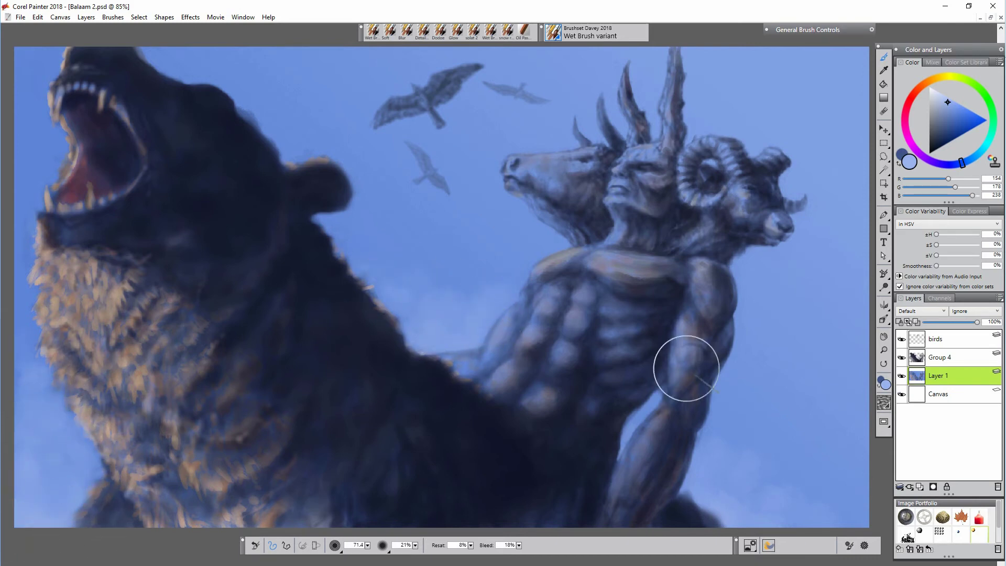
left_click_drag(785, 440, 763, 419)
mouse_move(409, 251)
left_mouse_down()
mouse_move(360, 175)
mouse_move(382, 204)
left_mouse_up()
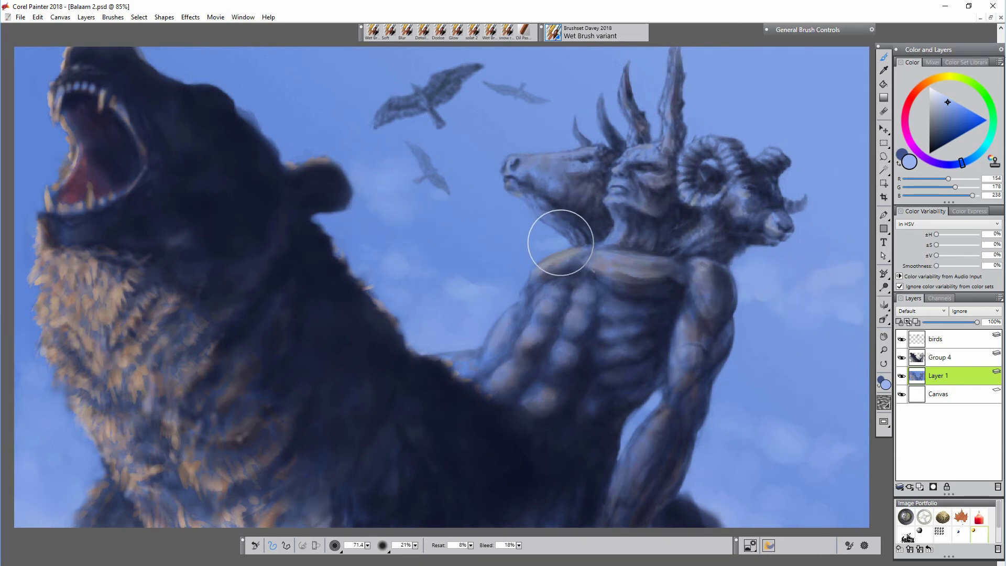
mouse_move(560, 241)
left_mouse_down()
mouse_move(493, 214)
mouse_move(514, 116)
mouse_move(597, 99)
left_mouse_up()
left_click_drag(22, 130, 22, 152)
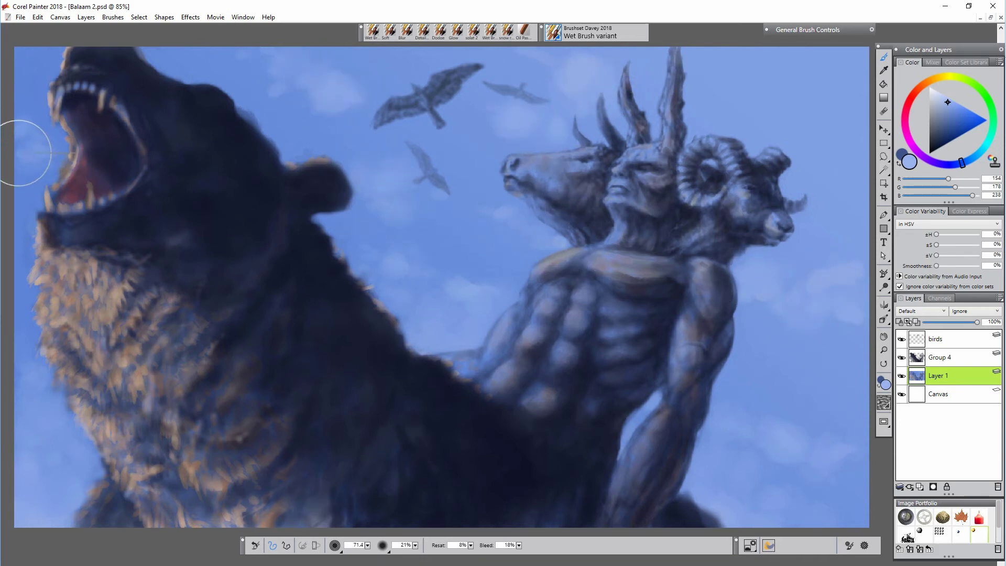
left_click_drag(282, 99, 369, 143)
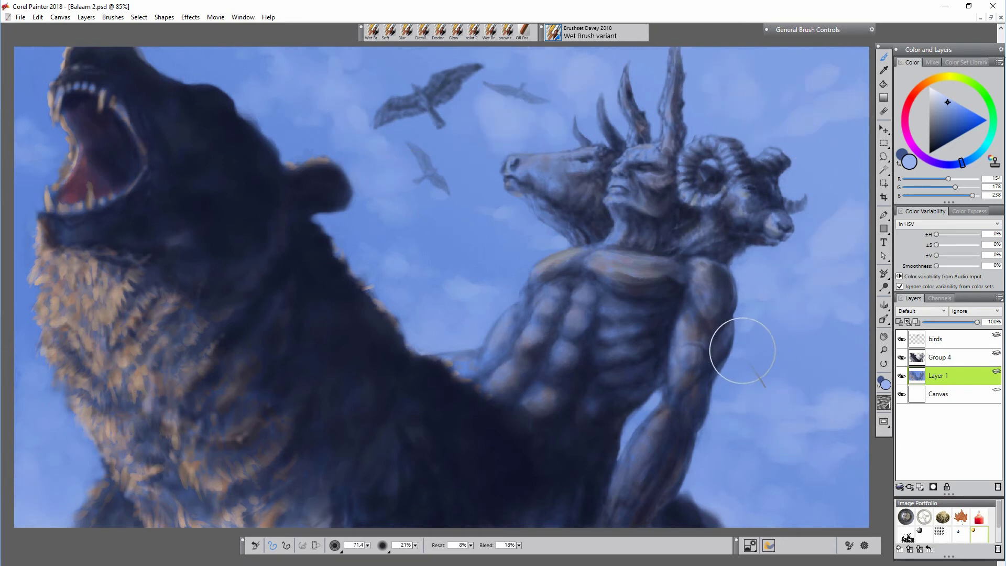
left_click_drag(742, 351, 763, 356)
- Brighten the clouds beside the torso's arm, behind the beast's back and in front of its jaw with paler blue (181, 198, 239)
left_click(941, 98)
left_click_drag(742, 297, 788, 290)
left_click_drag(815, 233, 836, 242)
left_click_drag(728, 402, 780, 396)
left_click_drag(713, 483, 750, 498)
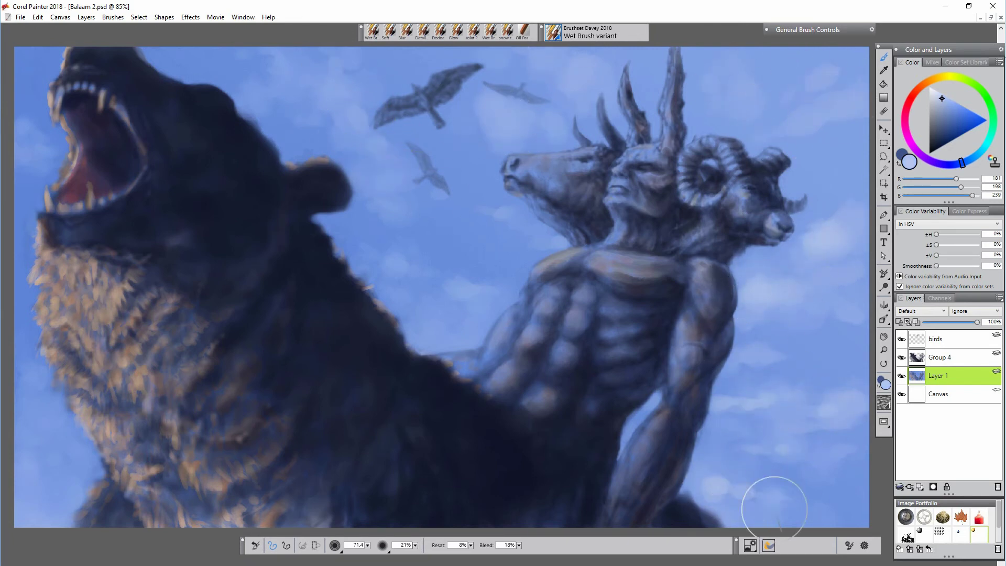
left_click_drag(836, 512, 859, 504)
left_click_drag(438, 309, 414, 300)
left_click_drag(366, 258, 409, 253)
left_click_drag(24, 403, 42, 382)
left_click_drag(22, 147, 40, 141)
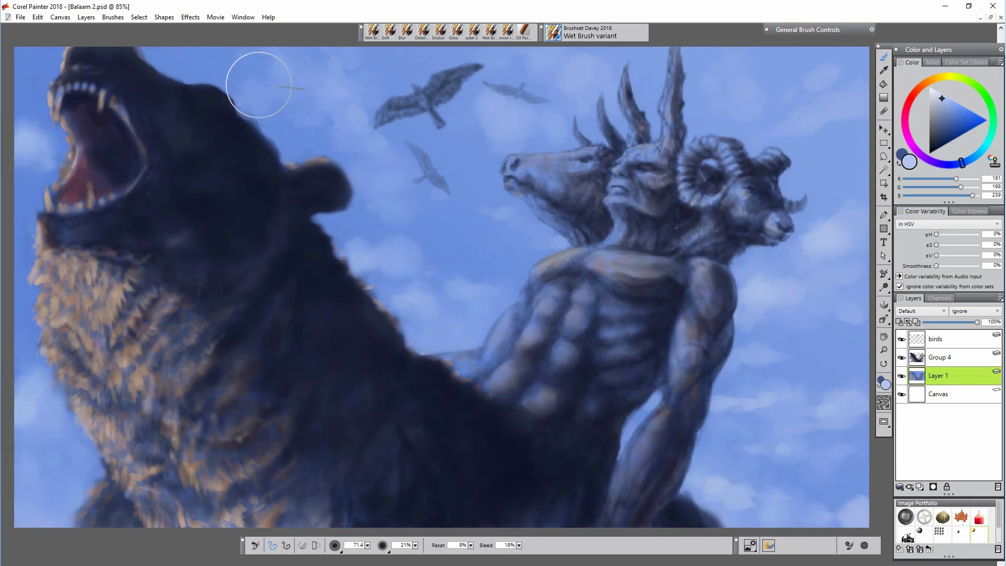
- Build up pale blue clouds above the beast's head, around the birds and over the ram heads
left_click_drag(250, 104, 278, 76)
left_click_drag(329, 131, 357, 113)
left_click_drag(386, 242, 407, 239)
left_click_drag(473, 116, 493, 107)
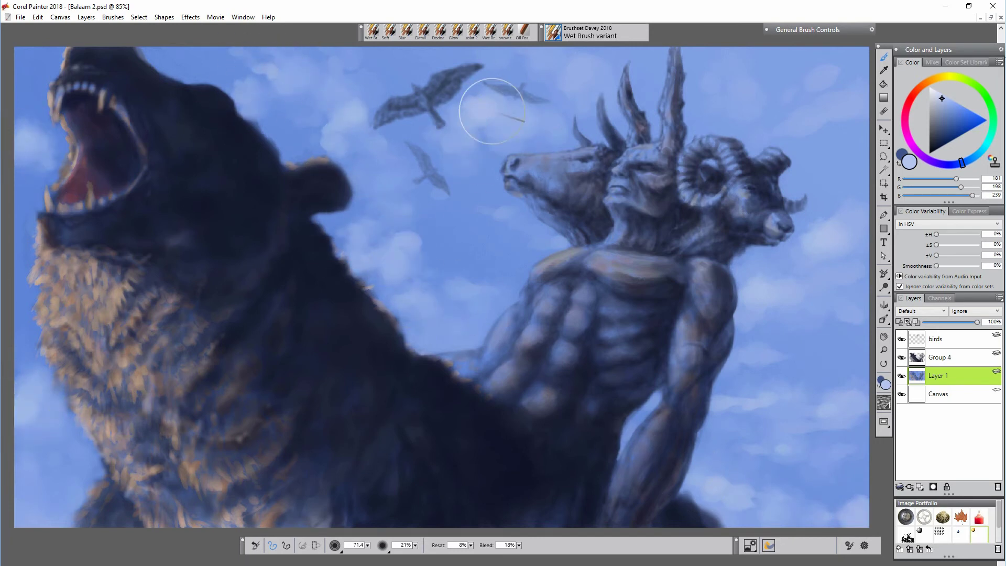
left_click_drag(750, 88, 796, 45)
left_click_drag(703, 71, 714, 131)
left_click_drag(809, 99, 844, 70)
left_click_drag(823, 233, 837, 221)
left_click_drag(572, 48, 556, 52)
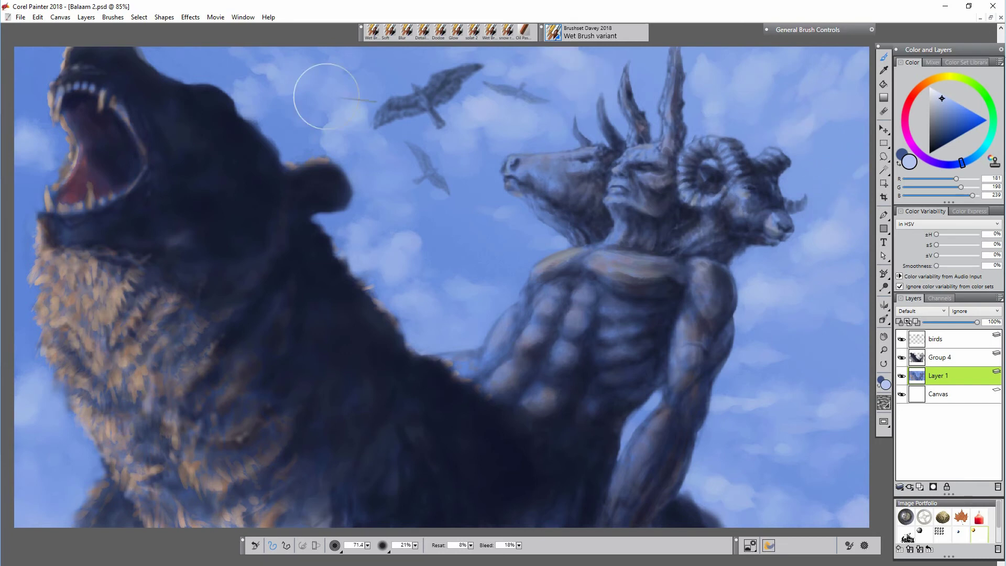
left_click_drag(325, 96, 304, 115)
left_click_drag(47, 79, 67, 71)
mouse_move(496, 217)
left_mouse_down()
mouse_move(462, 192)
mouse_move(522, 233)
left_mouse_up()
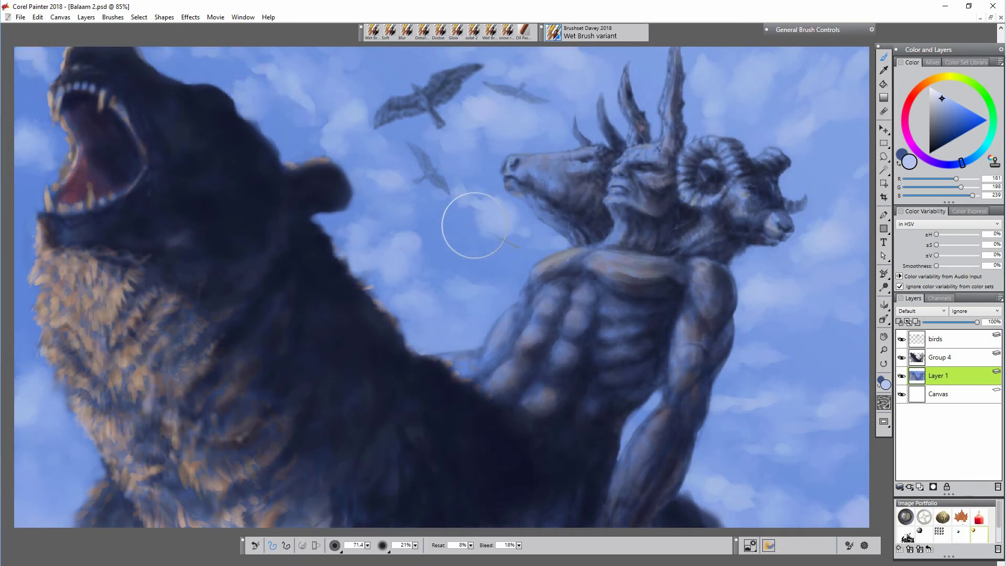
- Fill the remaining sky gaps with pale blue clouds below the birds, near the torso and along the canvas edges
left_click_drag(837, 343, 809, 352)
left_click_drag(487, 210, 440, 212)
left_click_drag(385, 182, 362, 198)
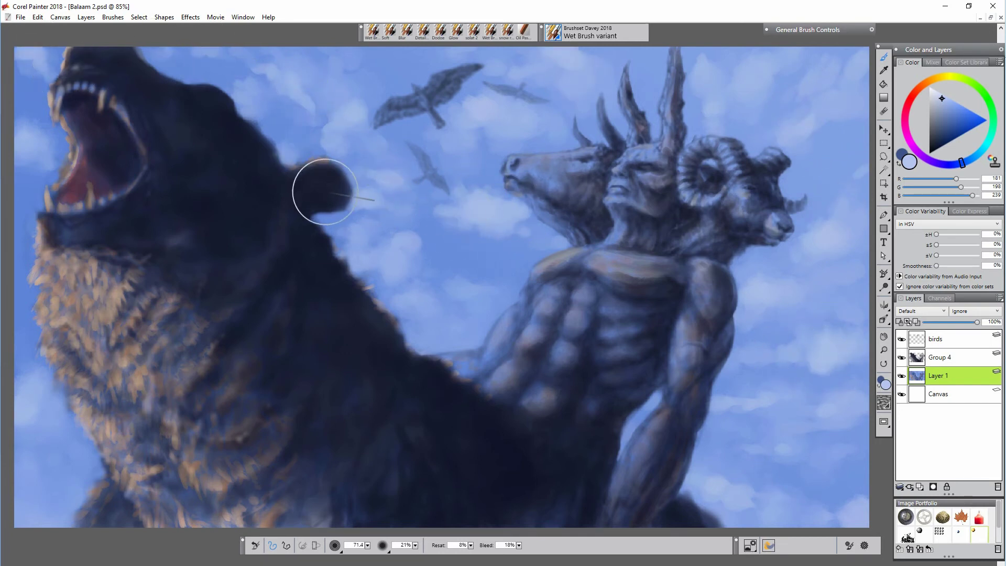
left_click_drag(496, 293, 512, 291)
left_click_drag(447, 337, 433, 336)
left_click_drag(30, 475, 38, 482)
left_click_drag(707, 475, 717, 476)
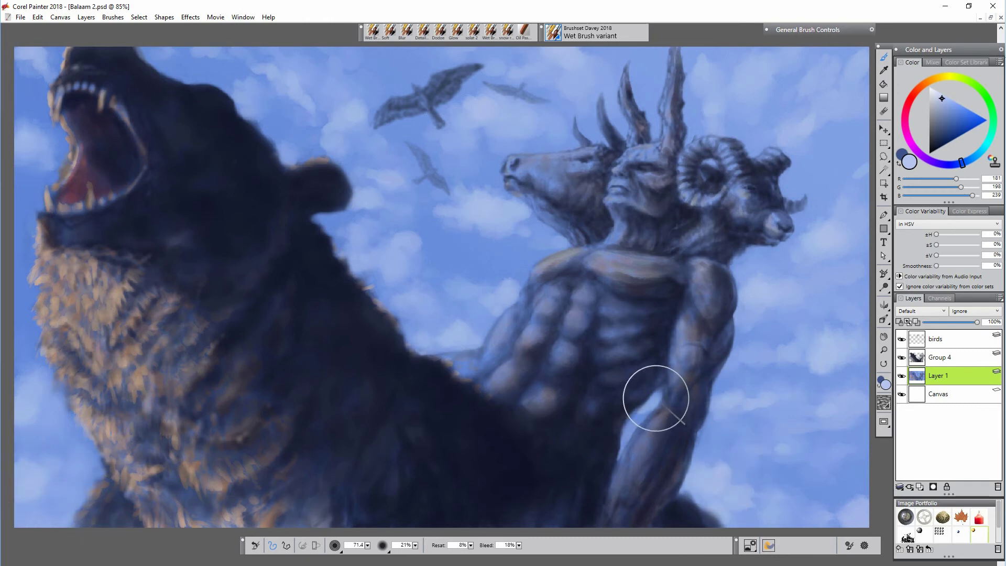
left_click_drag(251, 56, 296, 73)
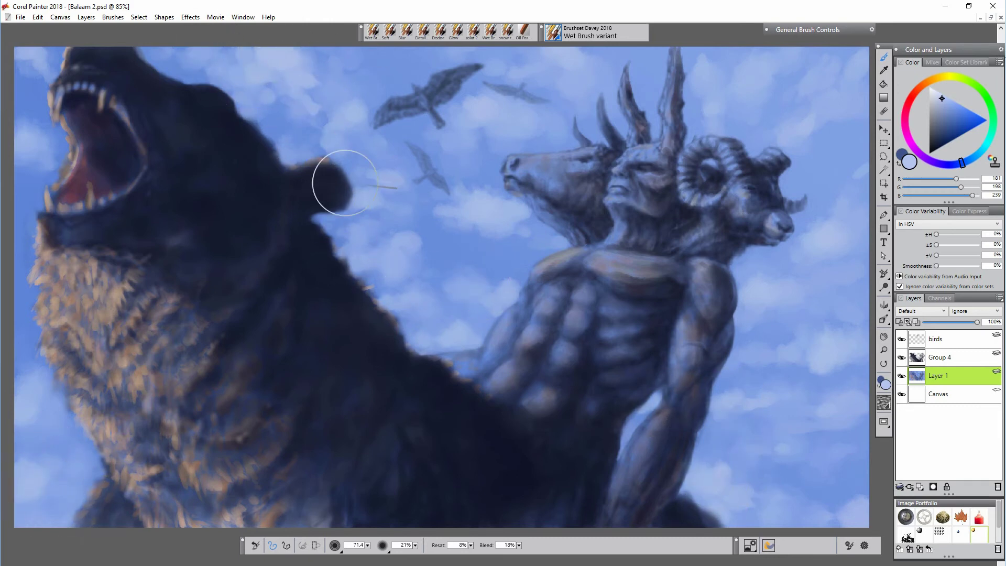
left_click_drag(860, 315, 844, 331)
mouse_move(833, 466)
left_mouse_down()
mouse_move(809, 471)
mouse_move(838, 467)
left_mouse_up()
mouse_move(861, 362)
left_mouse_down()
mouse_move(837, 370)
mouse_move(851, 378)
left_mouse_up()
left_click_drag(847, 255, 861, 207)
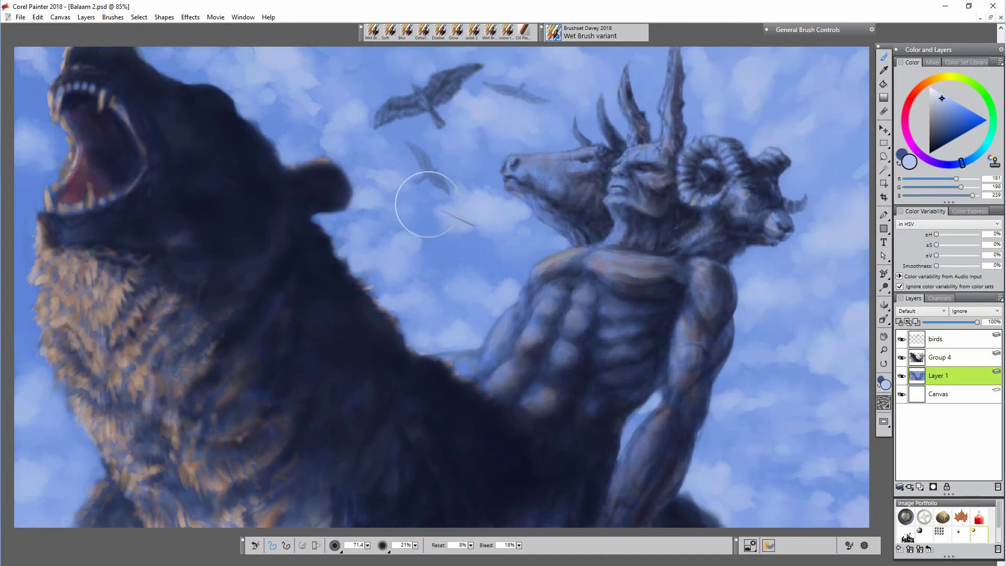
- Tint the torso's ribs and muscles with muted purple (129, 123, 197) using a 25.6 wet brush
left_click(692, 404, "alt")
left_click(944, 165)
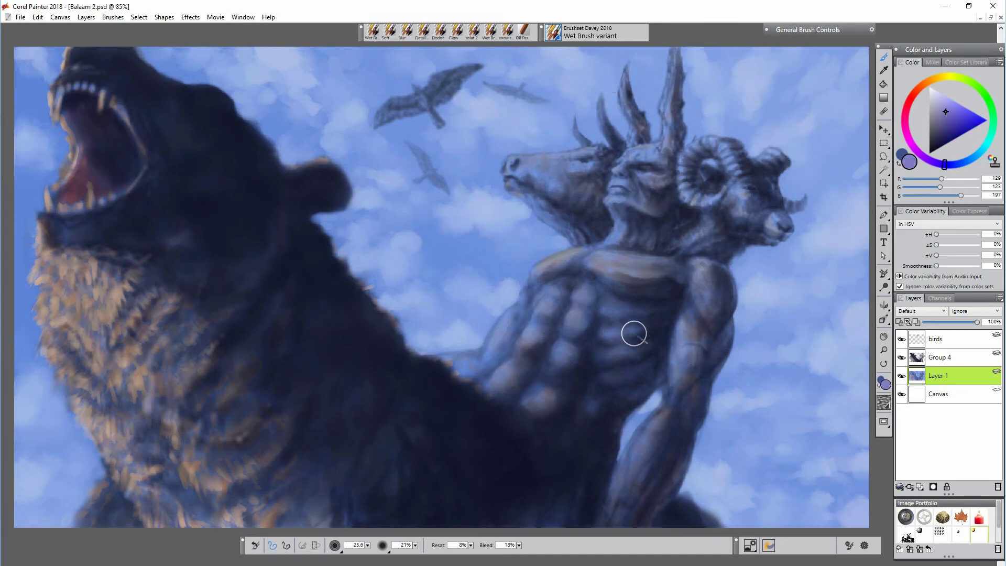
left_click_drag(614, 309, 613, 341)
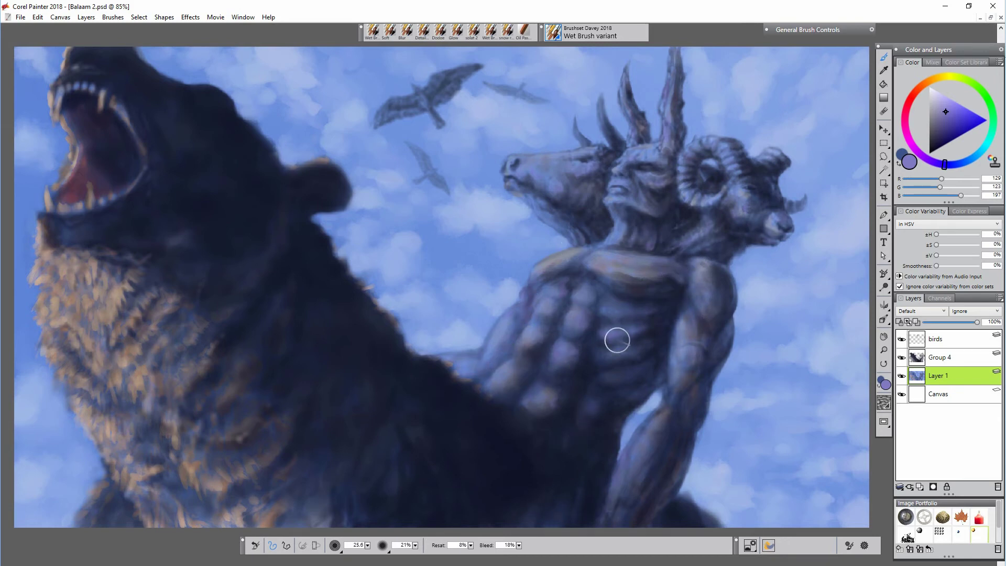
- Deepen the human head, ram horn and lower torso with dark purple (76, 71, 127) shading
left_click(625, 209, "alt")
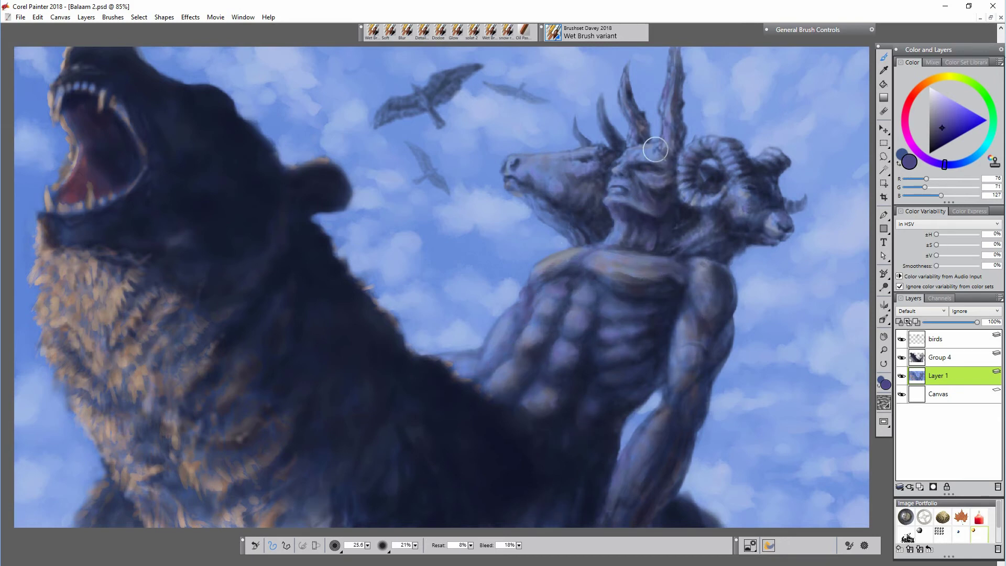
left_click_drag(655, 150, 711, 196)
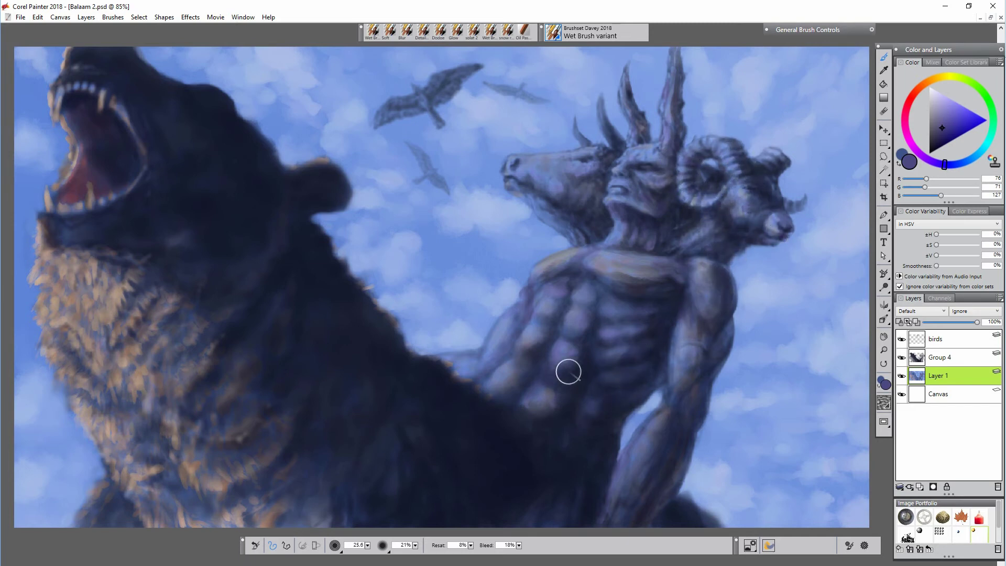
left_click_drag(482, 387, 496, 364)
- Add pale peach (236, 190, 168) highlights to the torso's far arm and abdominal muscles, and to the beast's lower fur
left_click(426, 356, "alt")
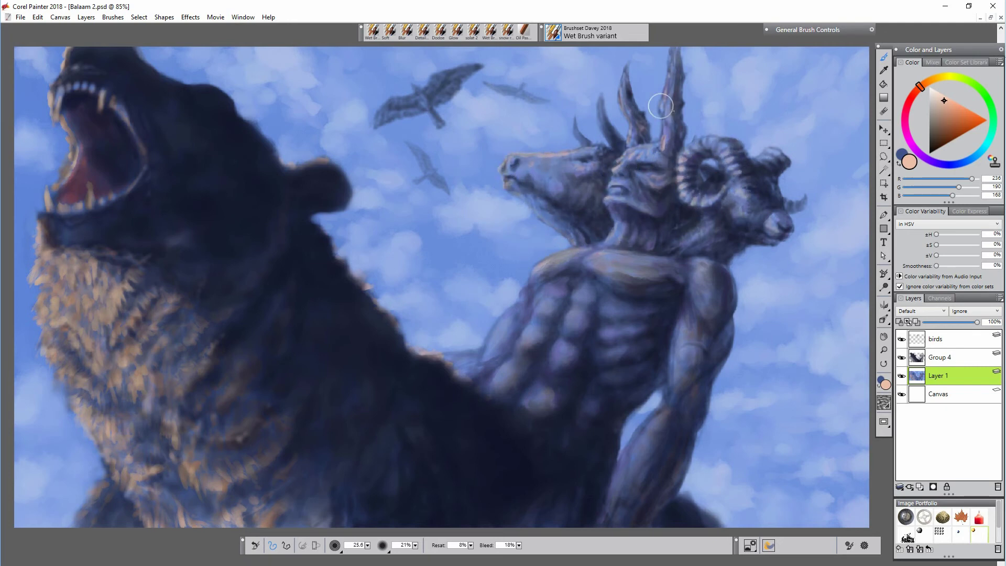
left_click_drag(488, 341, 517, 303)
left_click_drag(546, 303, 539, 310)
left_click_drag(534, 328, 526, 335)
left_click_drag(575, 314, 569, 320)
left_click_drag(583, 291, 577, 296)
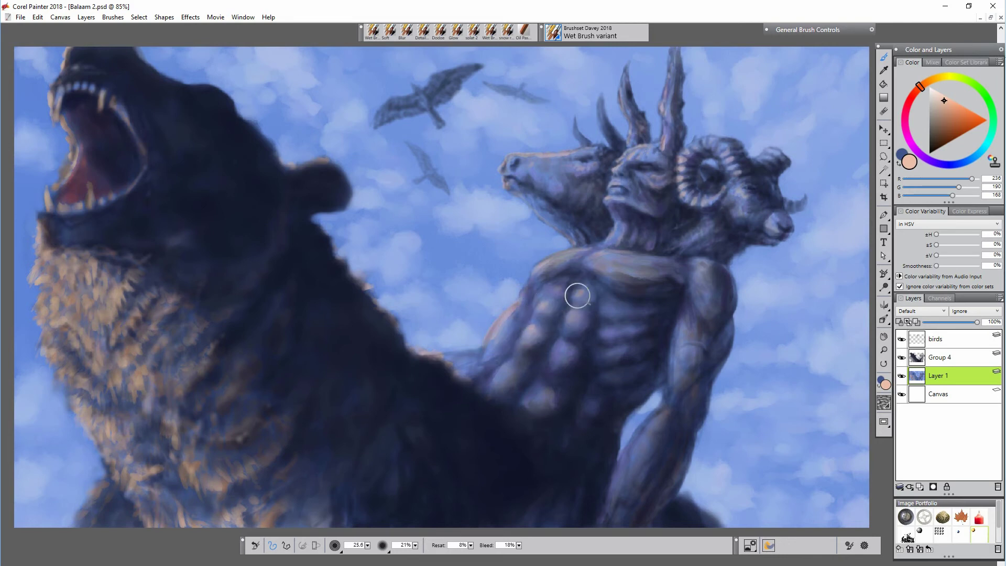
left_click_drag(88, 520, 112, 489)
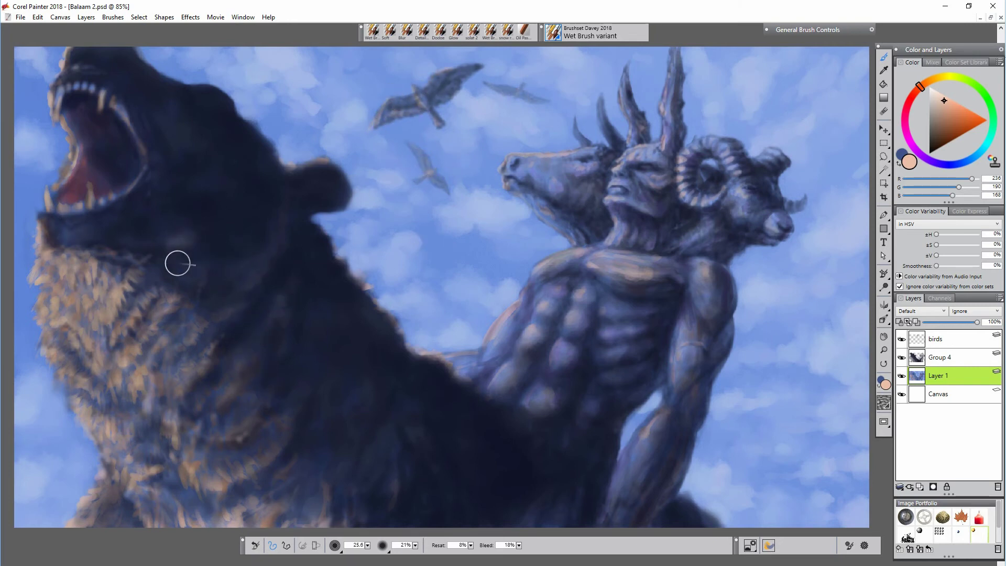
- Add a new layer above Layer 1 and glaze dark red over the torso's arm and chest with the Soft brush at 38.1
left_click(919, 487)
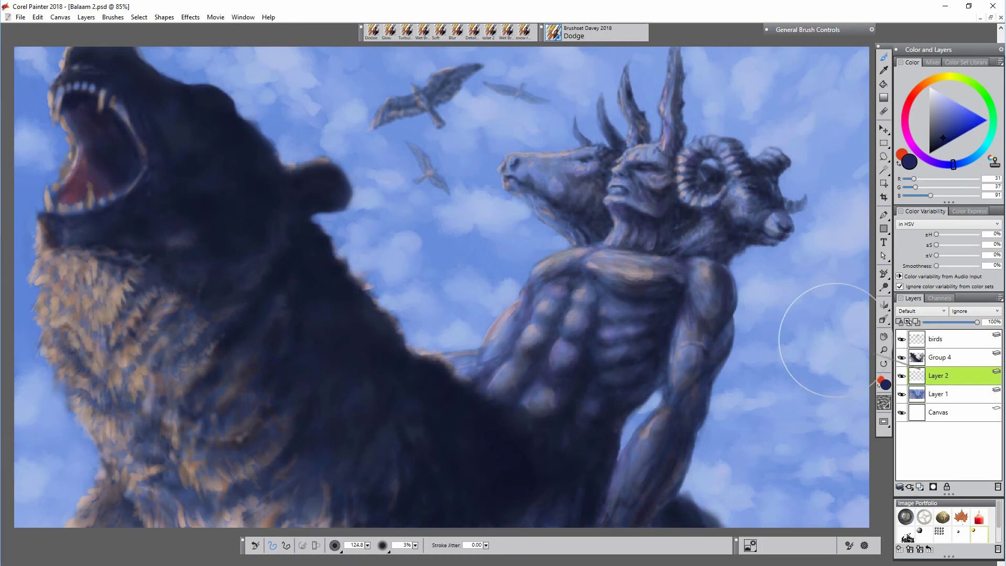
left_click(443, 33)
left_click(907, 103)
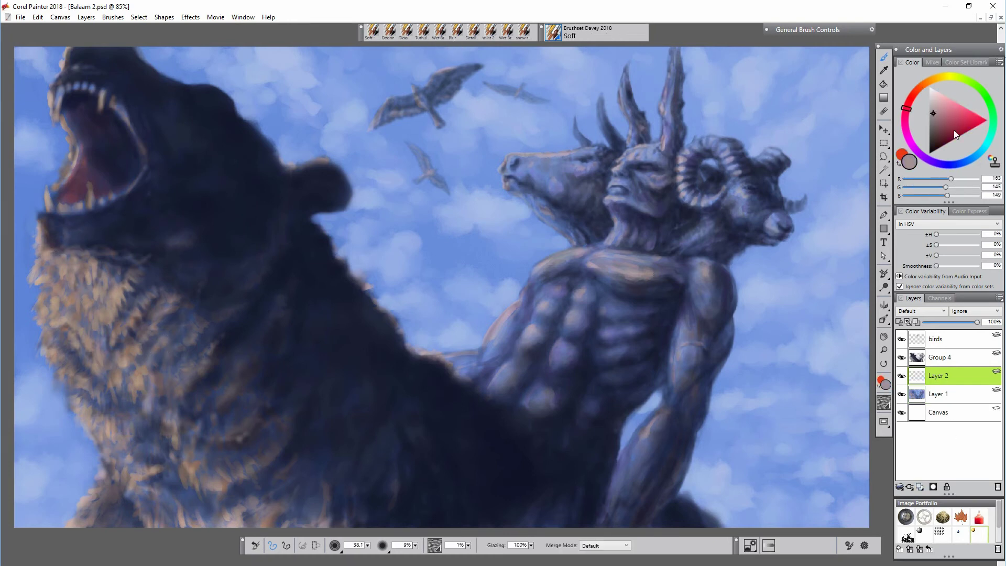
left_click_drag(953, 130, 944, 130)
mouse_move(647, 433)
left_mouse_down()
mouse_move(671, 407)
mouse_move(689, 292)
mouse_move(728, 329)
mouse_move(668, 461)
mouse_move(635, 437)
mouse_move(675, 340)
left_mouse_up()
left_click_drag(670, 267, 602, 254)
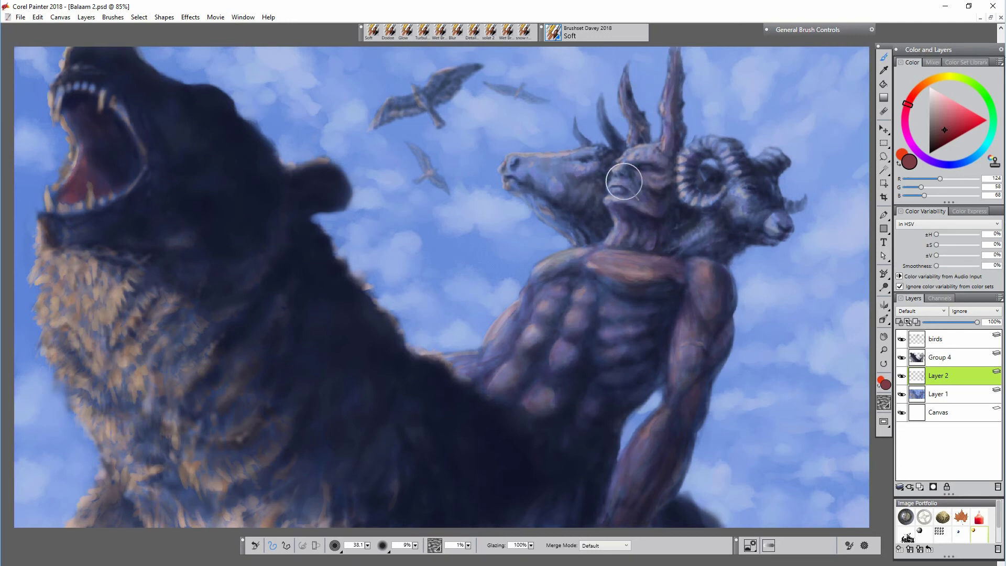
- Glaze muted brown (124, 76, 58) over the torso with the Soft brush and sample the sky's light blue
left_click(917, 89)
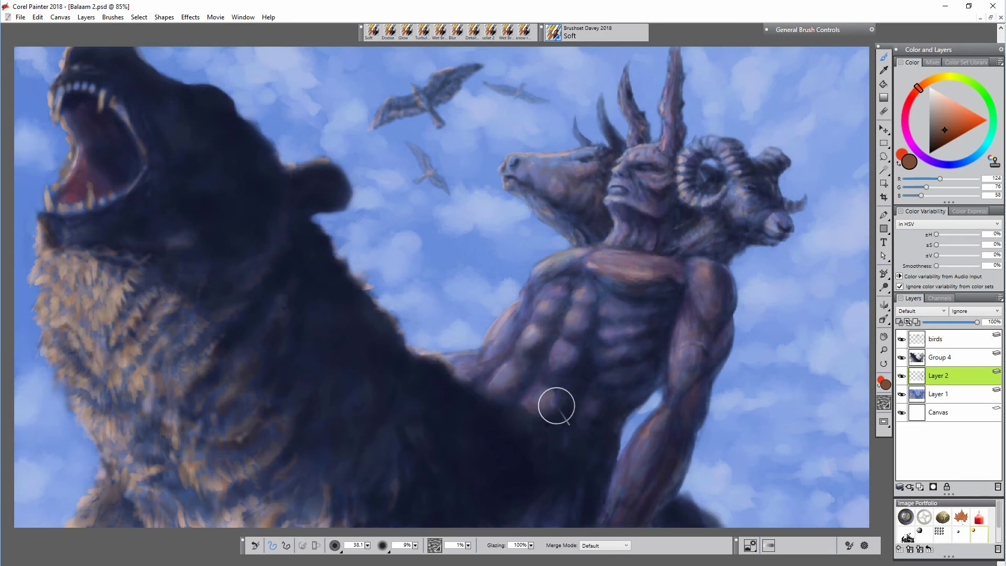
left_click(736, 440, "alt")
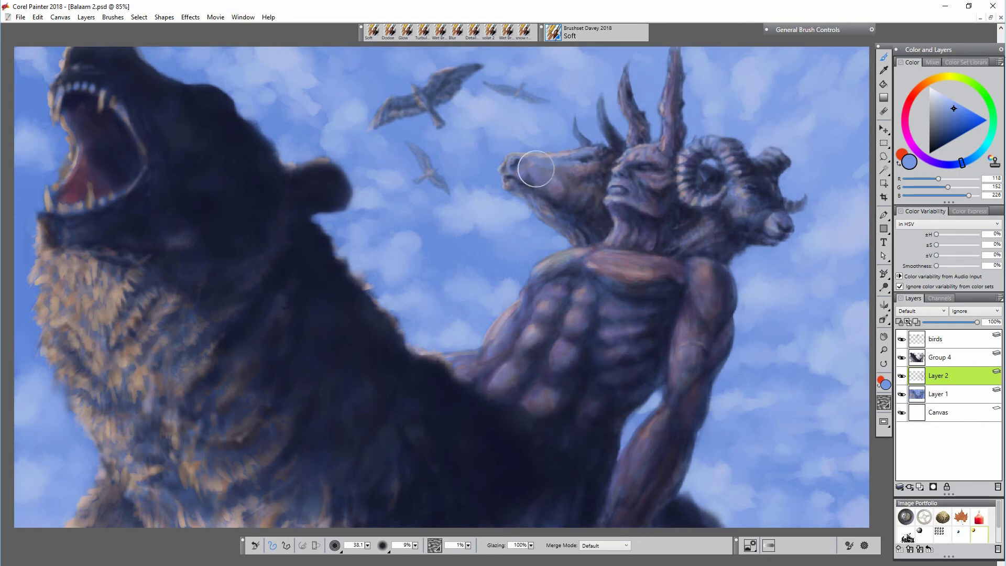
- Add a new layer above Layer 1 and splatter dark navy (32, 35, 56) specks across the torso and beast with the 199.6 splat 2 brush
left_click(899, 486)
left_click(938, 393)
left_click(490, 31)
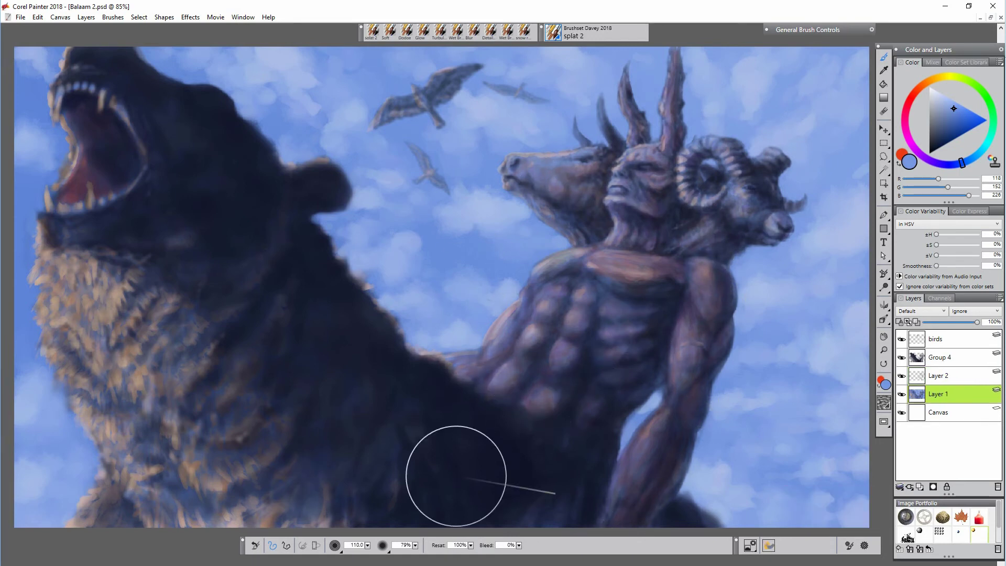
key("bracketright")
left_click(579, 398, "alt")
left_click_drag(680, 274, 623, 490)
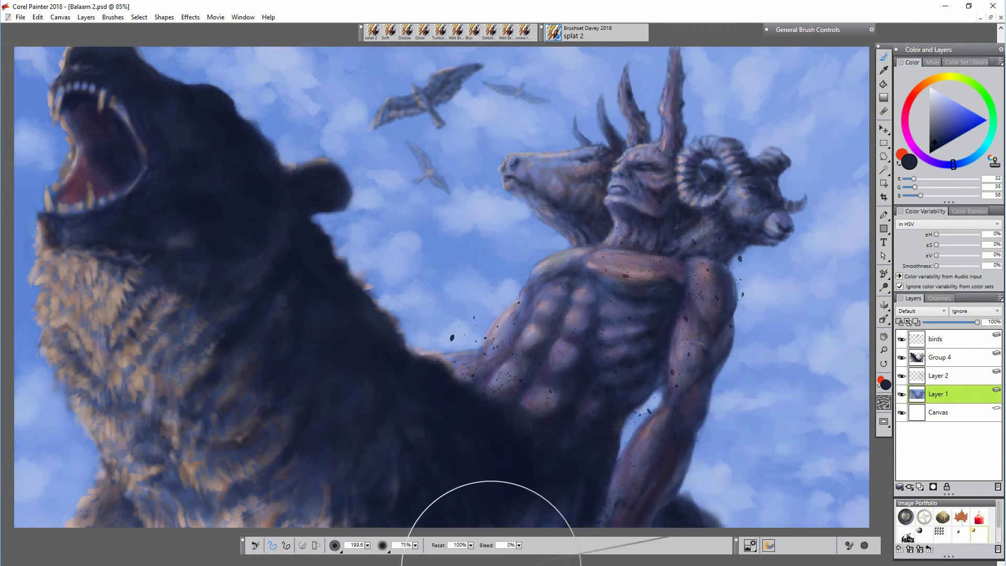
key("ctrl+shift+n")
mouse_move(672, 301)
left_mouse_down()
mouse_move(404, 471)
mouse_move(461, 505)
left_mouse_up()
key("n")
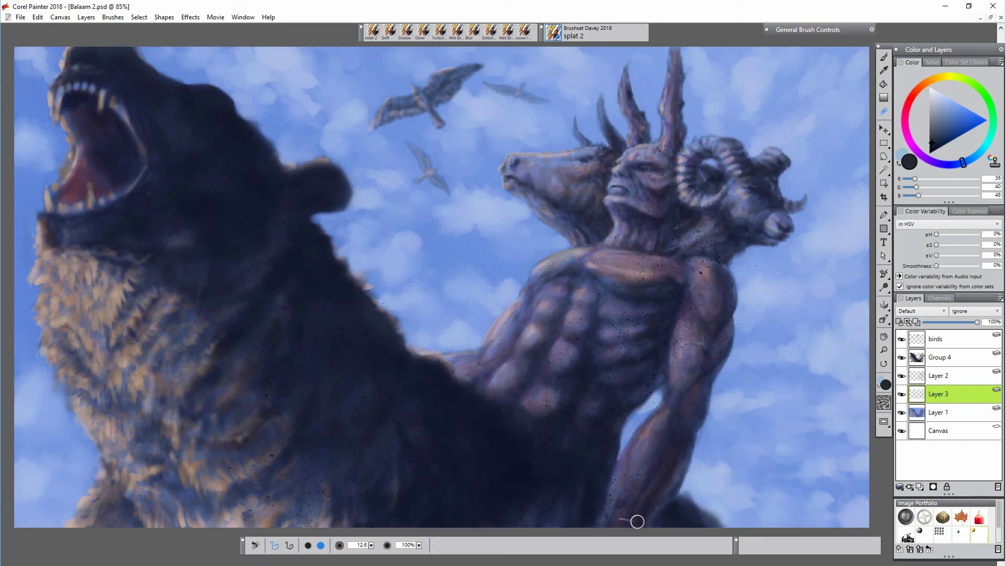
key("b")
- Group Layer 2 with Layer 3, collapse the group into one layer, and toggle its visibility to compare the result
left_click(938, 376, "shift")
left_click(899, 486)
left_click(843, 492)
left_click(899, 487)
left_click(843, 514)
left_click(901, 376)
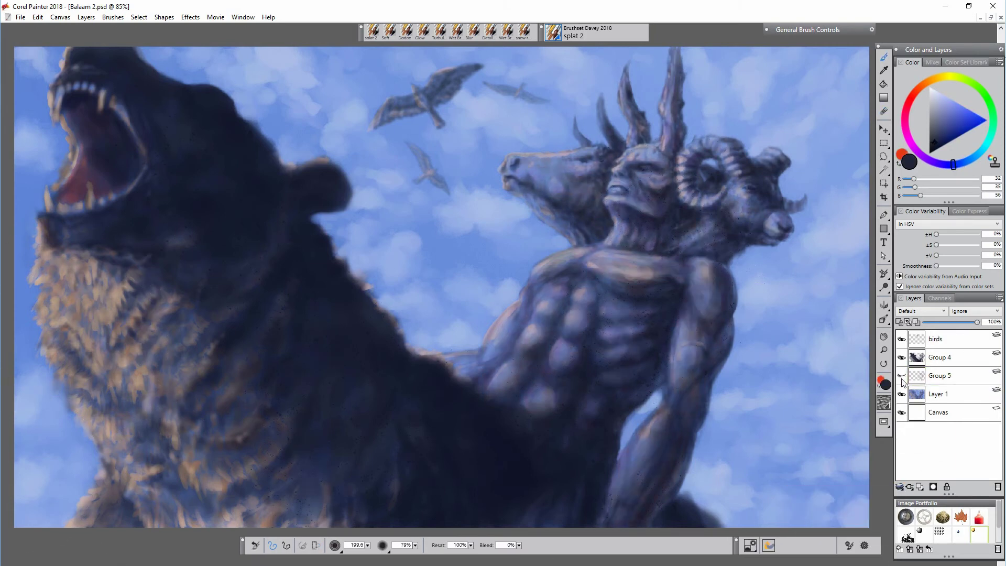
left_click(901, 377)
- Adjust the color of Group 5 to 36% saturation and -15% value, and group it with Layer 1
left_click(945, 377)
left_click(190, 18)
left_click(173, 29)
left_click_drag(443, 265, 320, 310)
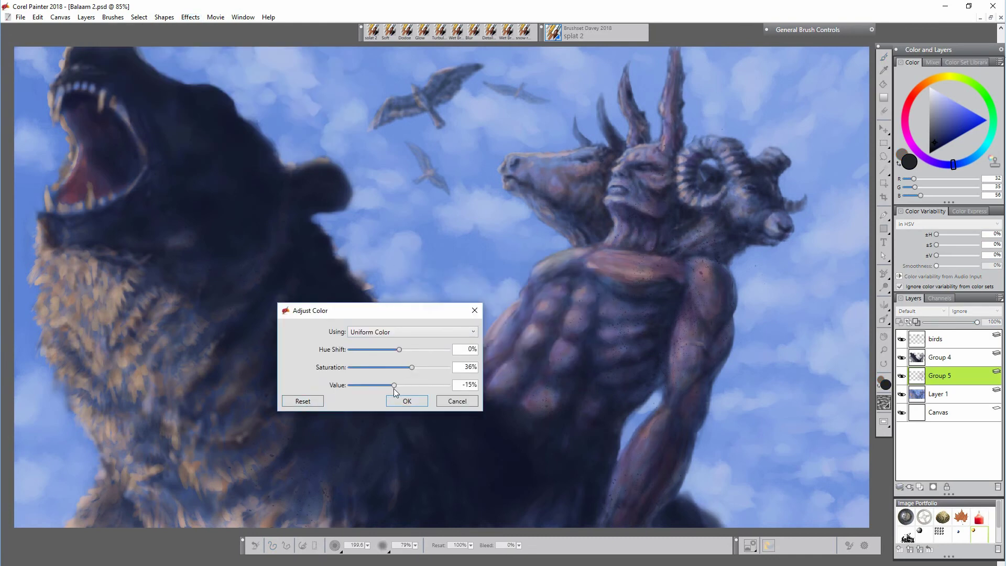
left_click(406, 400)
left_click(899, 487)
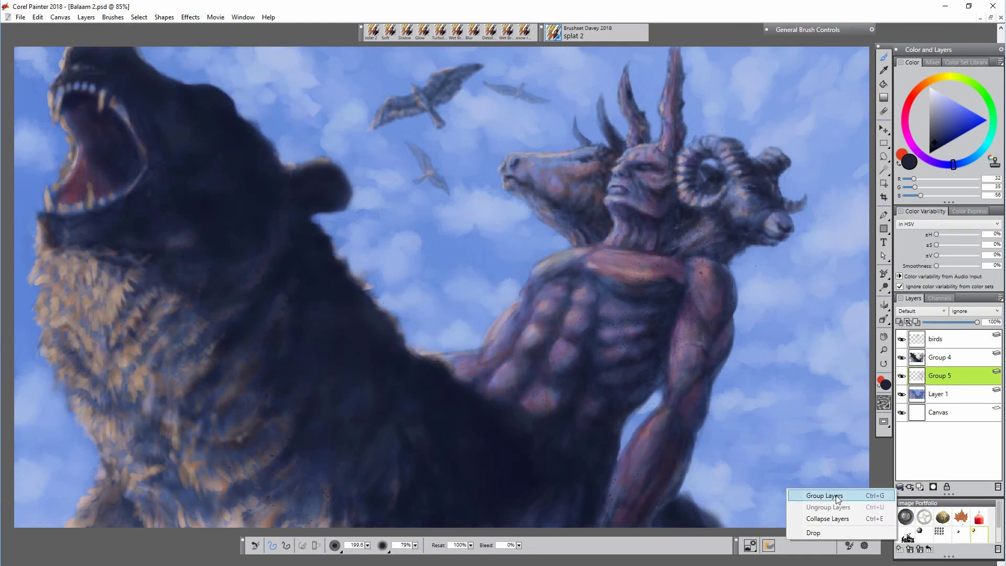
left_click(837, 495)
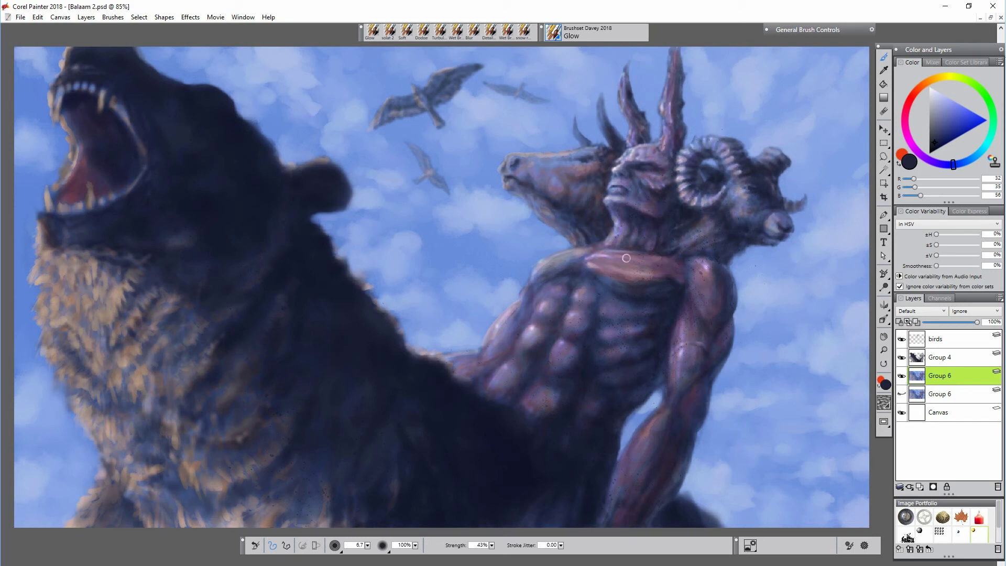
- Brighten highlights on the torso's abdominal muscles, ribs and near forearm with the Glow brush at 12.5
left_click_drag(570, 316, 573, 318)
key("bracketright")
left_click(608, 333)
left_click(630, 331)
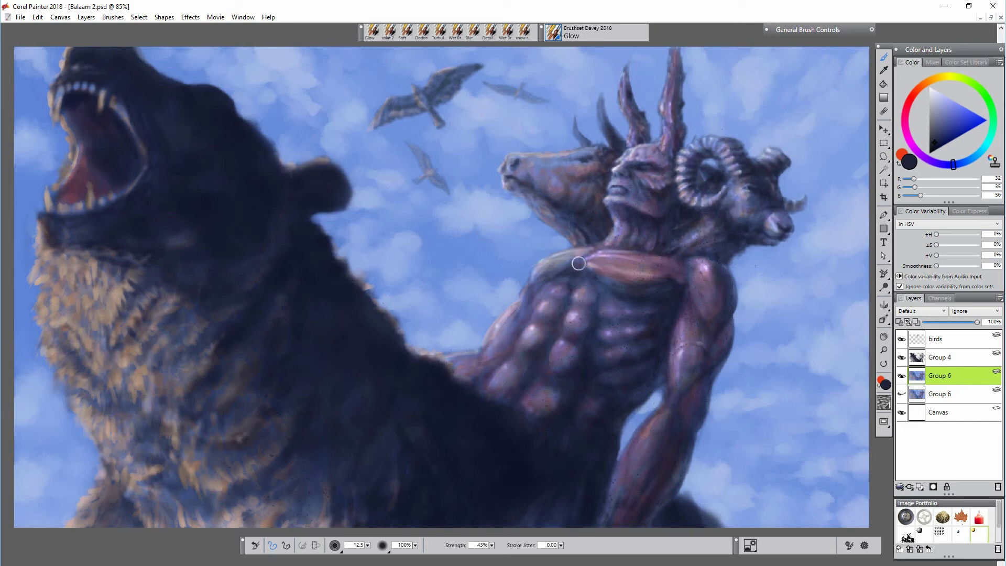
mouse_move(641, 436)
left_mouse_down()
mouse_move(626, 474)
mouse_move(641, 428)
left_mouse_up()
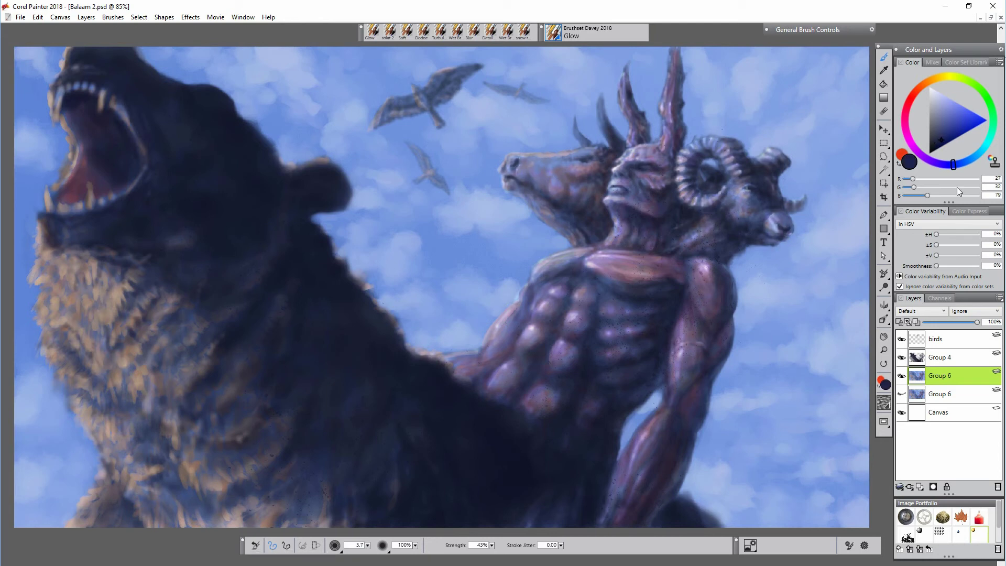
- Add a new layer above Group 4 and paint glowing eyes on the three heads in dark red (79, 27, 31)
left_click(908, 101)
left_click_drag(368, 546, 268, 552)
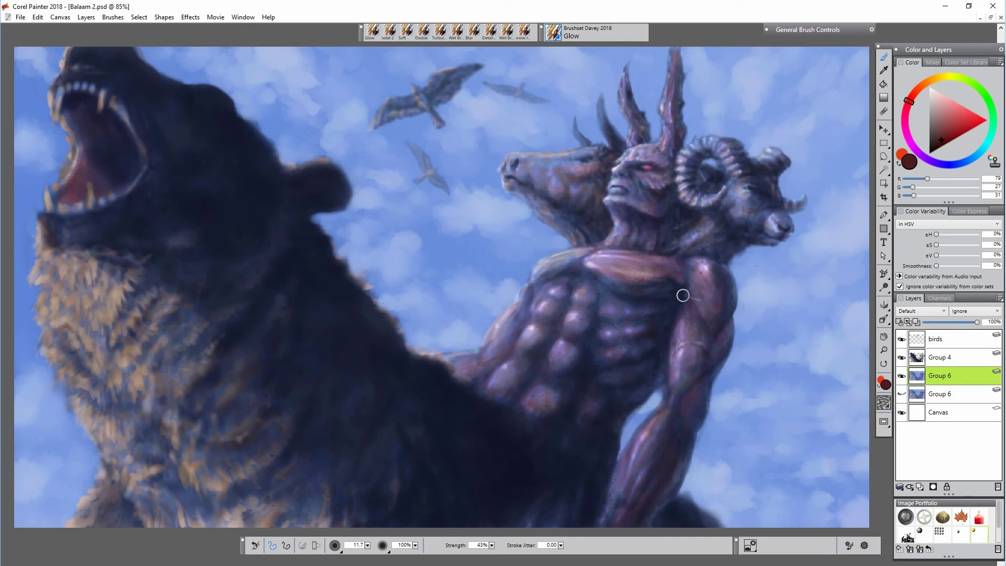
key("ctrl+shift+n")
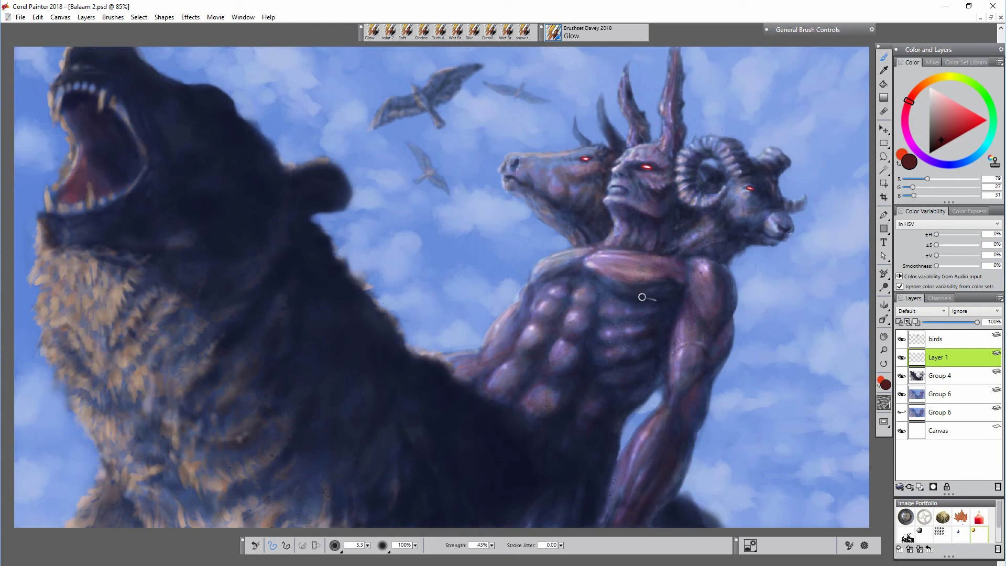
- Paint a large glowing red eye on the beast and intensify the human head's eye with the Glow brush at 16.3
key("bracketright")
key("bracketright")
key("bracketright")
key("bracketright")
key("bracketright")
left_click_drag(204, 95, 222, 109)
key("bracketleft")
key("bracketleft")
key("bracketleft")
left_click(645, 166)
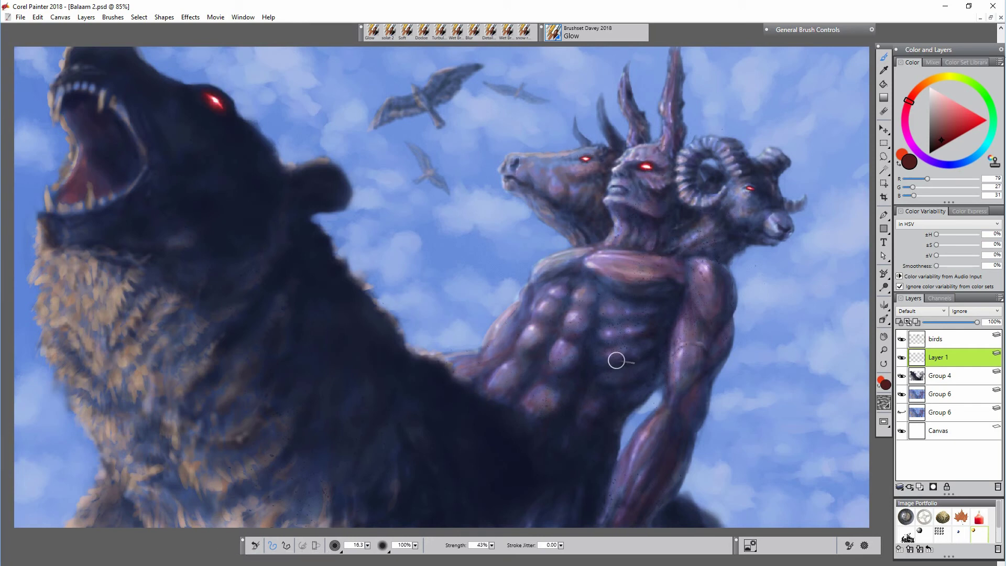
- Darken the upper Group 6 layer by adjusting its color value to -22%
left_click(939, 393)
left_click(190, 18)
mouse_move(123, 55)
left_click(235, 67)
left_click_drag(522, 341, 517, 347)
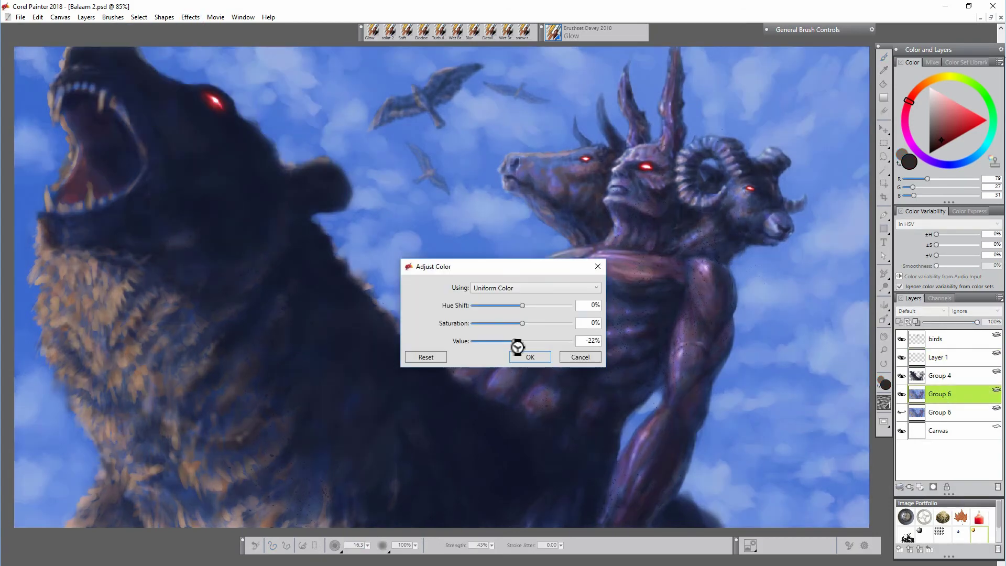
left_click(530, 356)
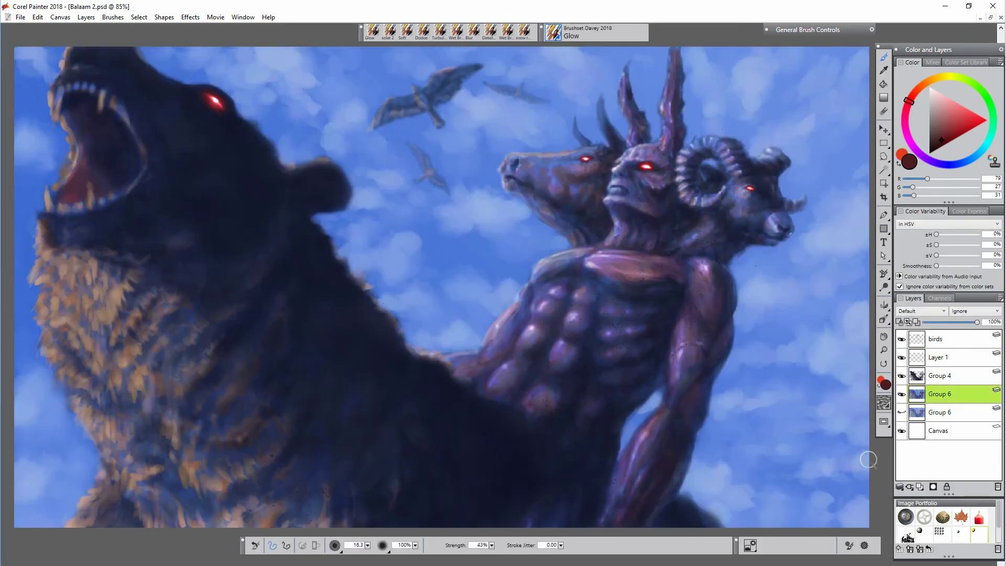
- Darken the Group 4 layer by lowering its value with Adjust Color
left_click(938, 375)
left_click(190, 17)
mouse_move(122, 55)
left_click(269, 69)
left_click_drag(522, 341, 516, 343)
left_click(531, 358)
- Add a layer above Group 6 and glaze muted red (117, 53, 63) over the beast's chest fur with the 78.9 Soft brush, softening with the eraser
left_click(402, 32)
left_click(939, 394)
left_click(920, 487)
left_click(907, 105)
left_click(943, 132)
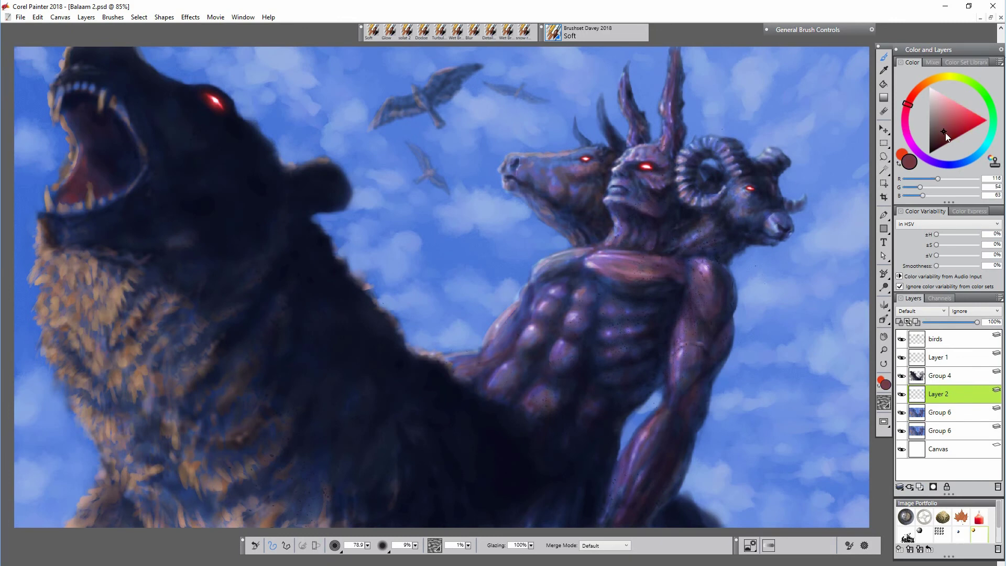
mouse_move(127, 271)
left_mouse_down()
mouse_move(96, 332)
mouse_move(65, 335)
mouse_move(94, 405)
mouse_move(123, 369)
mouse_move(115, 325)
left_mouse_up()
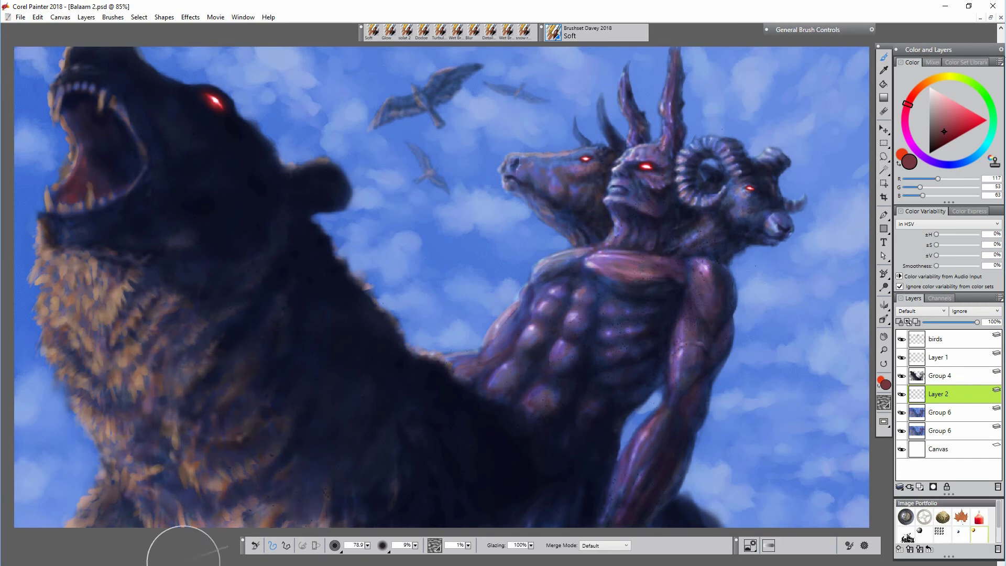
key("n")
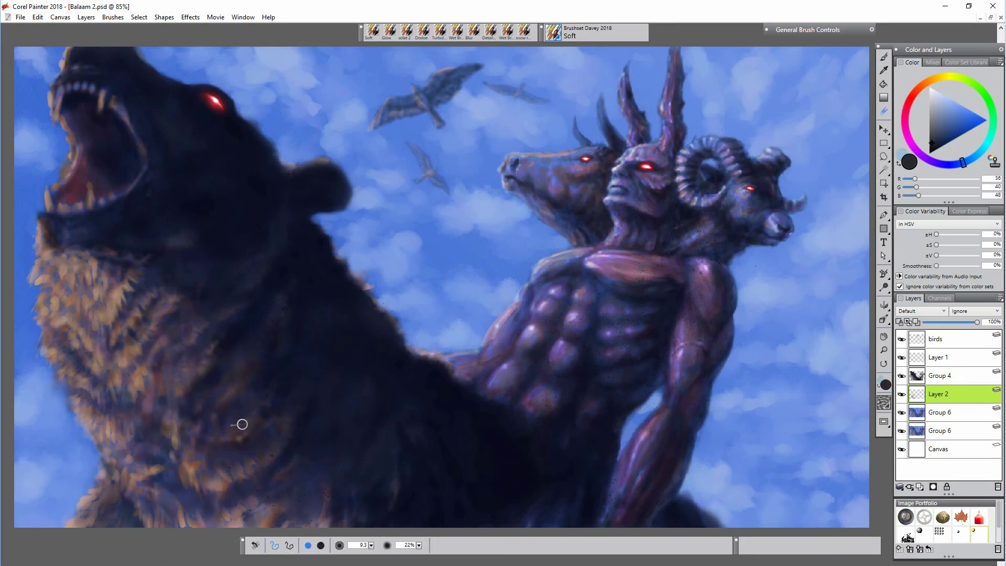
key("b")
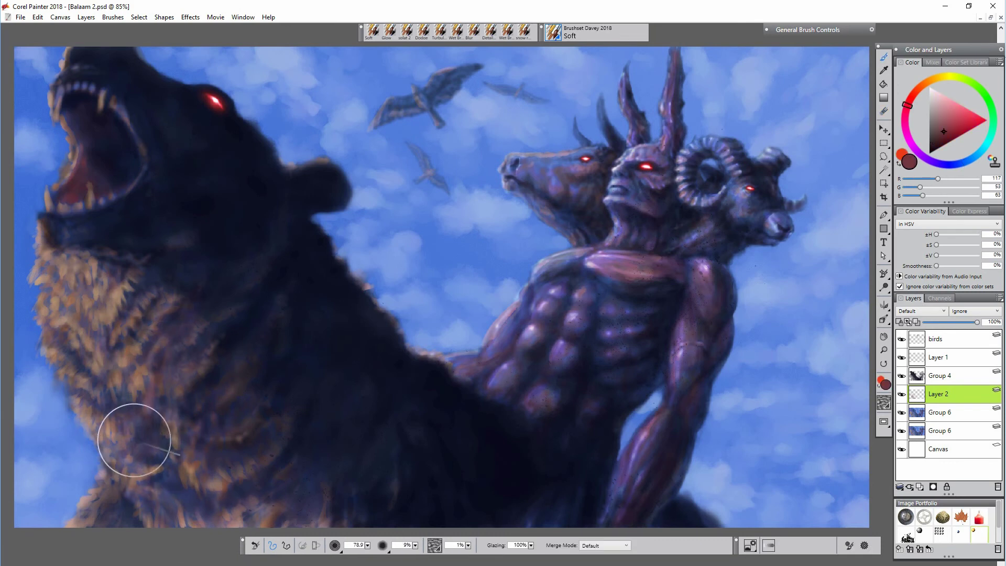
- Add another layer and glaze orange (238, 140, 54) over the beast's fur and back, softening the edges with the 9.3 eraser at 22%
left_click(923, 84)
left_click_drag(951, 124, 970, 115)
left_click(924, 84)
left_click(920, 487)
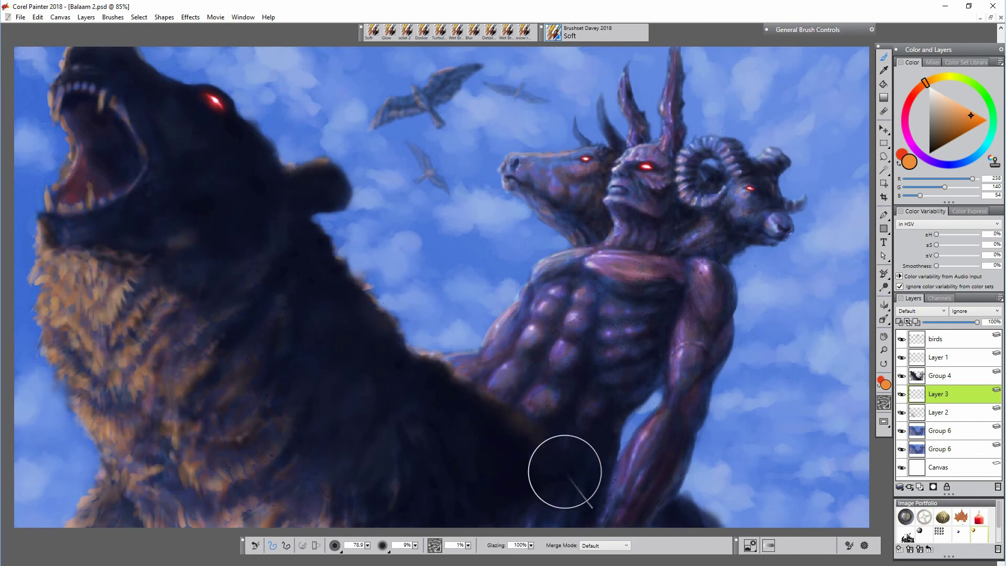
left_click_drag(478, 383, 534, 407)
key("n")
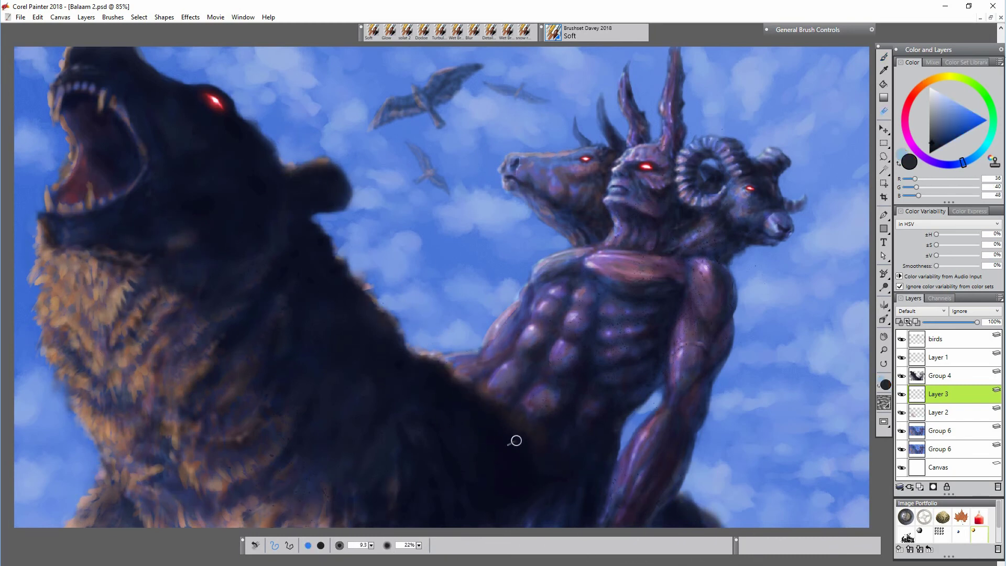
key("b")
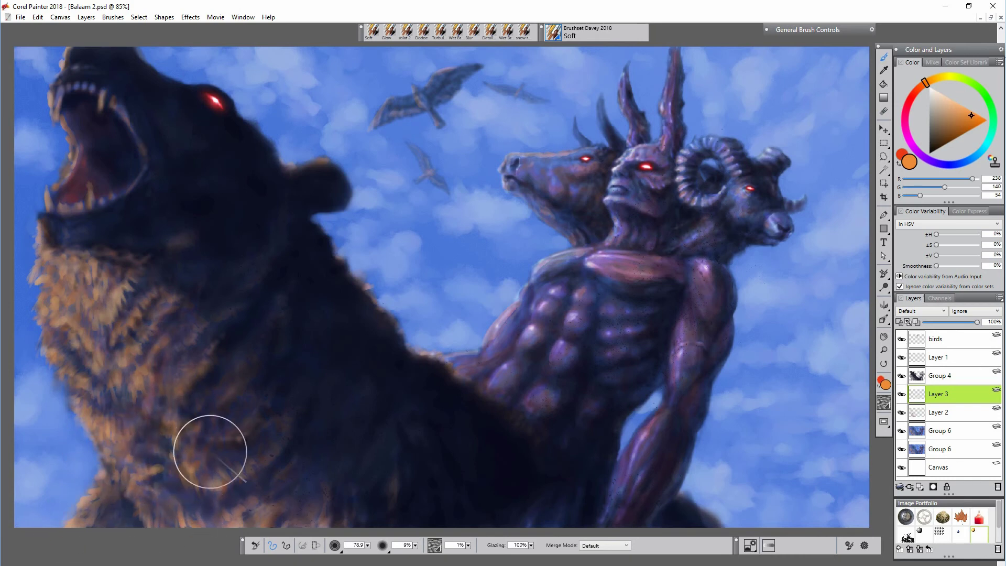
- Add light orange (253, 175, 107) highlights to the birds, horns, beast's fur and torso with the Soft brush at 13.2
left_click(962, 106)
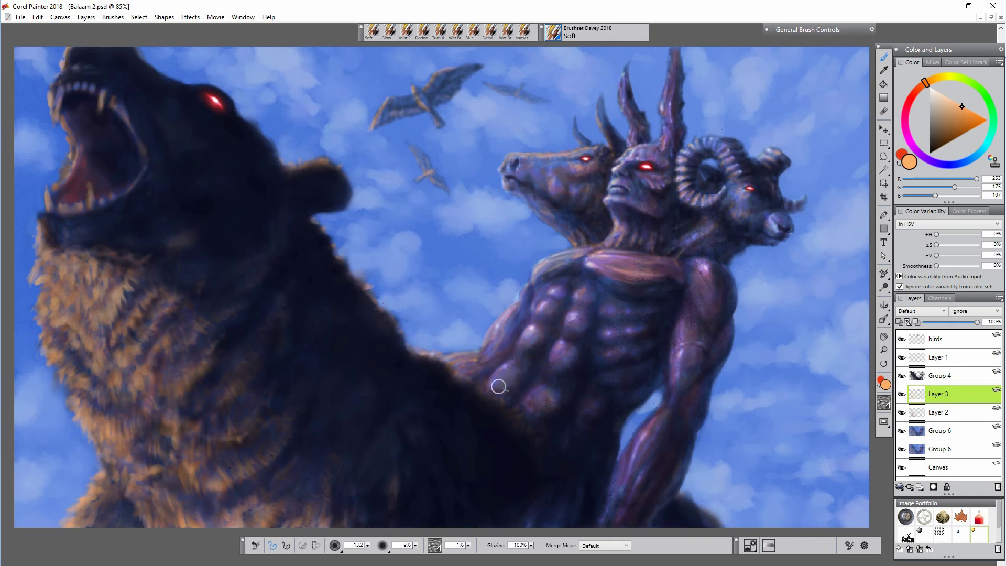
key("n")
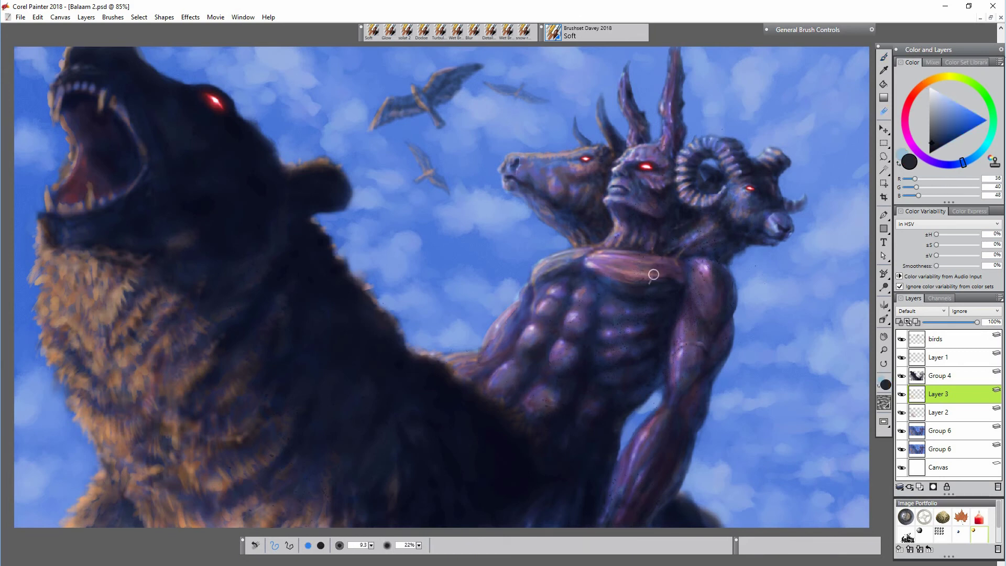
key("b")
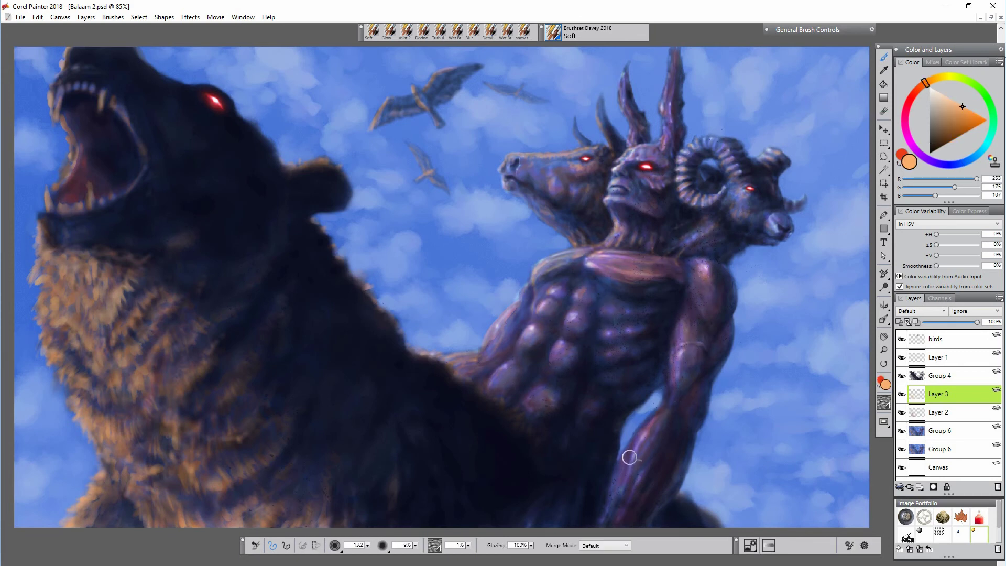
- Glaze pale periwinkle (154, 164, 234) highlights over the torso's abdominal muscles and arm with the 13.2 Soft brush
left_click(659, 515, "alt")
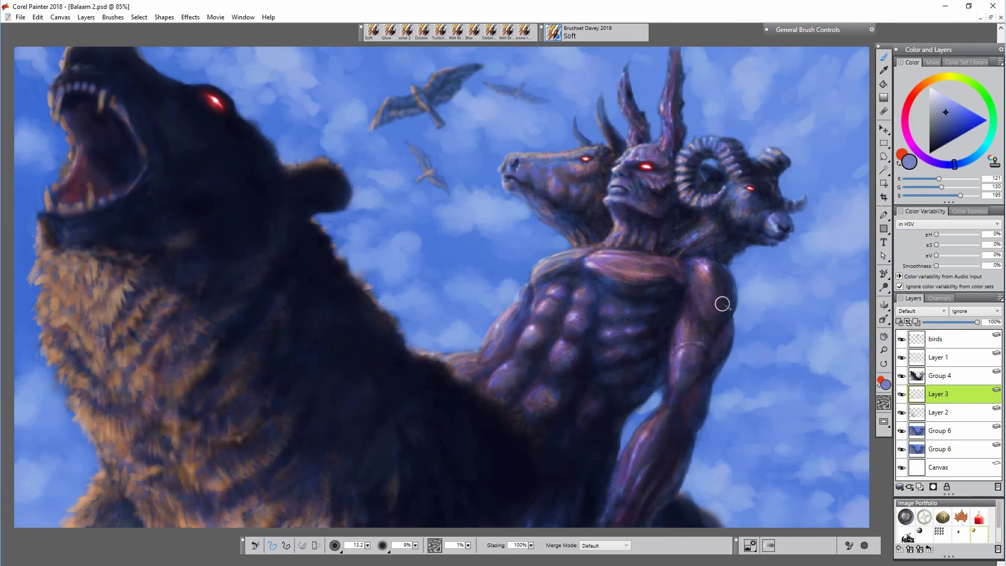
left_click(946, 102)
left_click_drag(588, 411, 593, 404)
left_click_drag(539, 394, 549, 391)
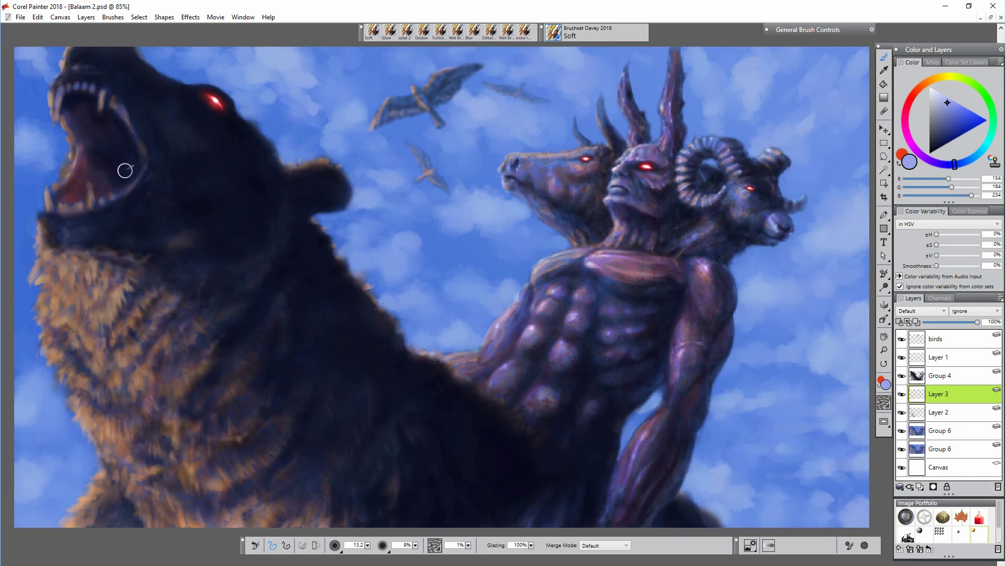
- Merge Layer 3, Layer 2 and Group 6 into a single collapsed layer and delete the leftover duplicate
left_click(899, 486)
left_click(828, 494)
left_click_drag(940, 442, 939, 408)
left_click(913, 391)
left_click(899, 487)
left_click(844, 519)
left_click(997, 487)
- Duplicate Group 7 and paint light orange (222, 173, 134) fur tufts on the beast's chest with the Wet Brush variant at 15.1
right_click(944, 398)
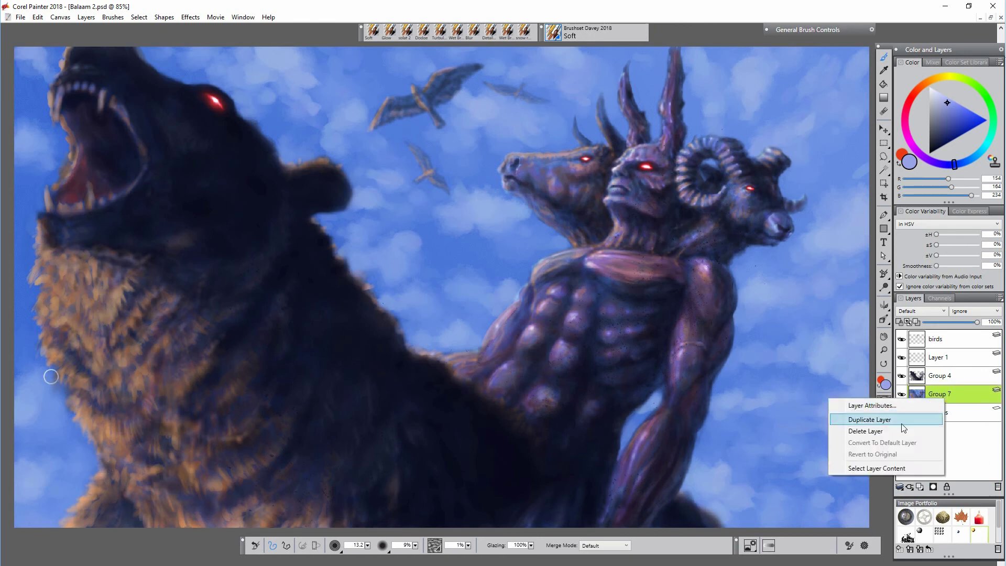
left_click(902, 425)
left_click(457, 31)
left_click(148, 380, "alt")
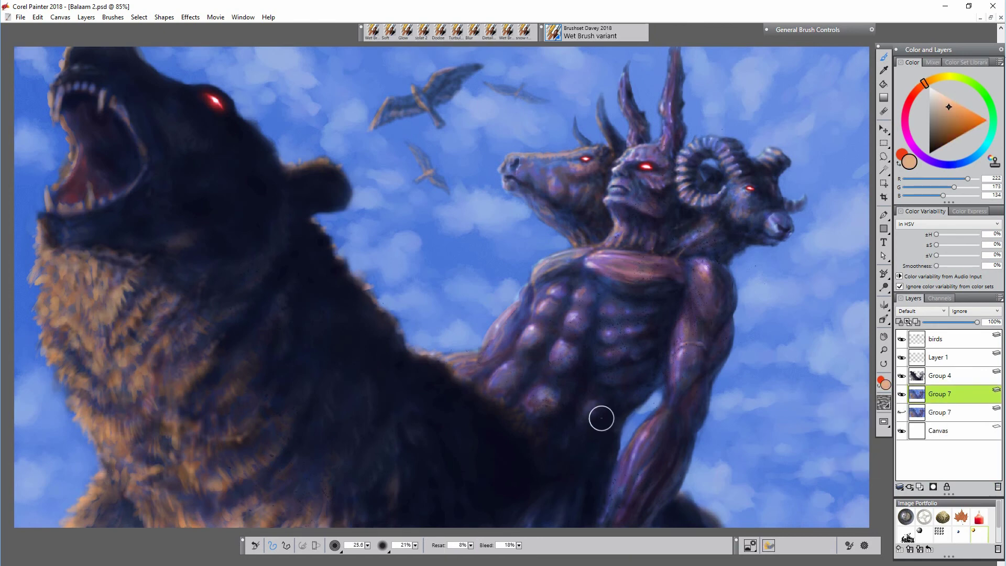
key("[")
key("[")
key("[")
key("[")
key("[")
left_click_drag(110, 436, 122, 443)
left_click_drag(117, 390, 121, 401)
left_click_drag(150, 391, 148, 405)
left_click_drag(83, 391, 93, 398)
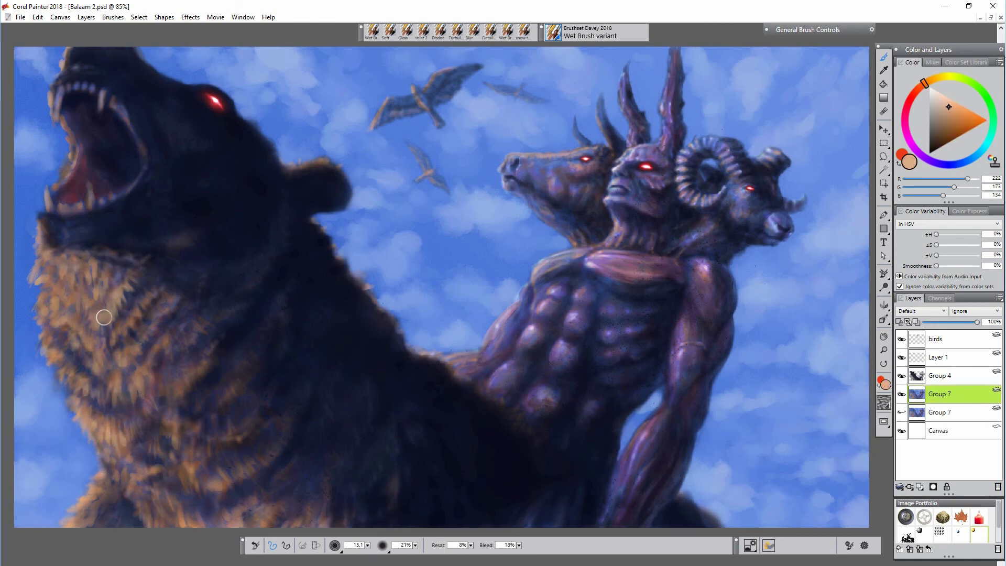
- Paint finer light orange fur strands along the edge of the beast's throat with the Wet Brush variant at 6.6
key("bracketleft")
key("bracketleft")
key("bracketleft")
key("bracketleft")
left_click_drag(45, 252, 32, 265)
left_click_drag(38, 234, 32, 246)
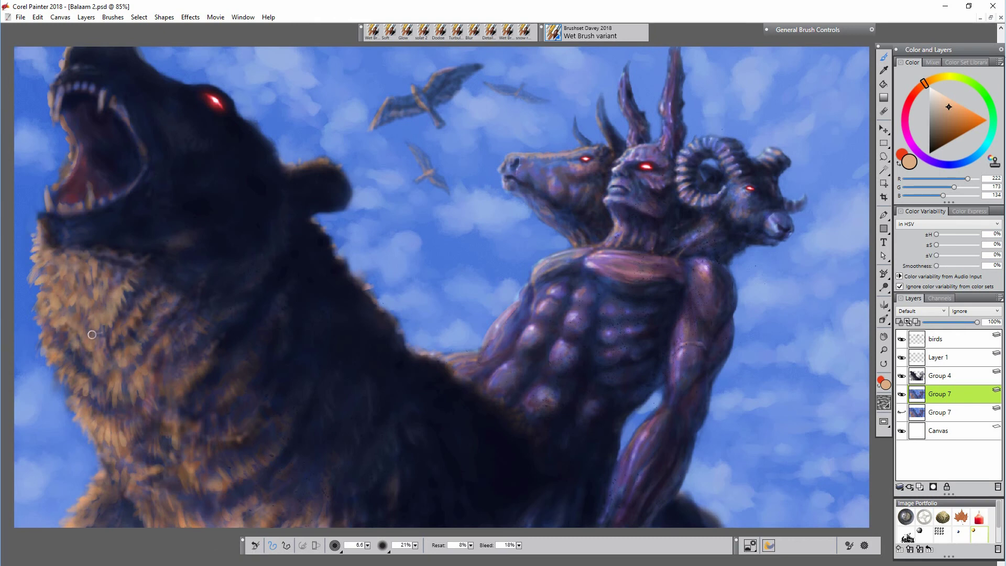
- Partially erase Group 4 over the beast's chest and throat fur with the 9.3 eraser at 22% to bring out the lighter tufts
left_click(949, 378)
key("n")
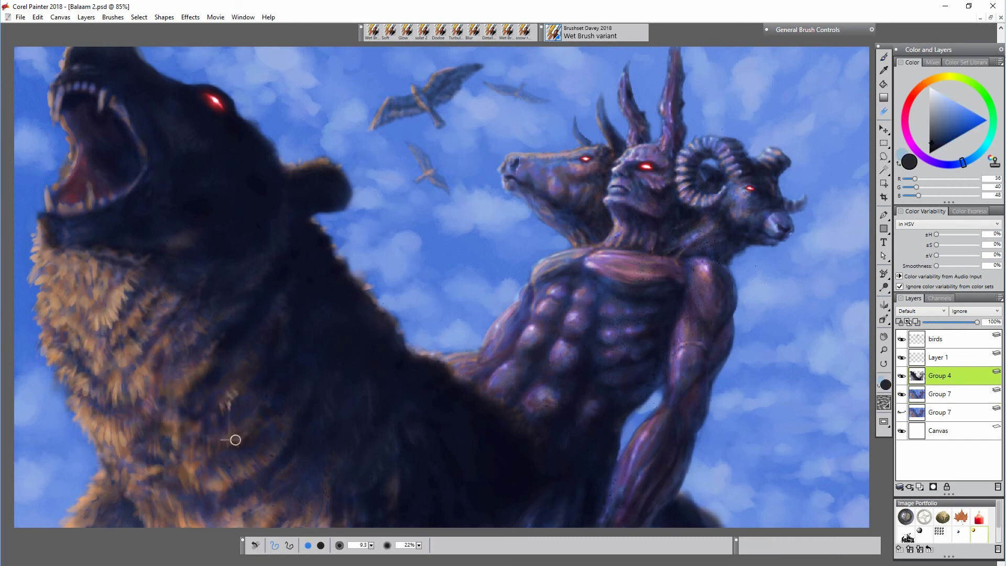
left_click_drag(236, 440, 255, 419)
mouse_move(158, 519)
left_mouse_down()
mouse_move(111, 493)
mouse_move(71, 518)
mouse_move(95, 489)
mouse_move(124, 494)
left_mouse_up()
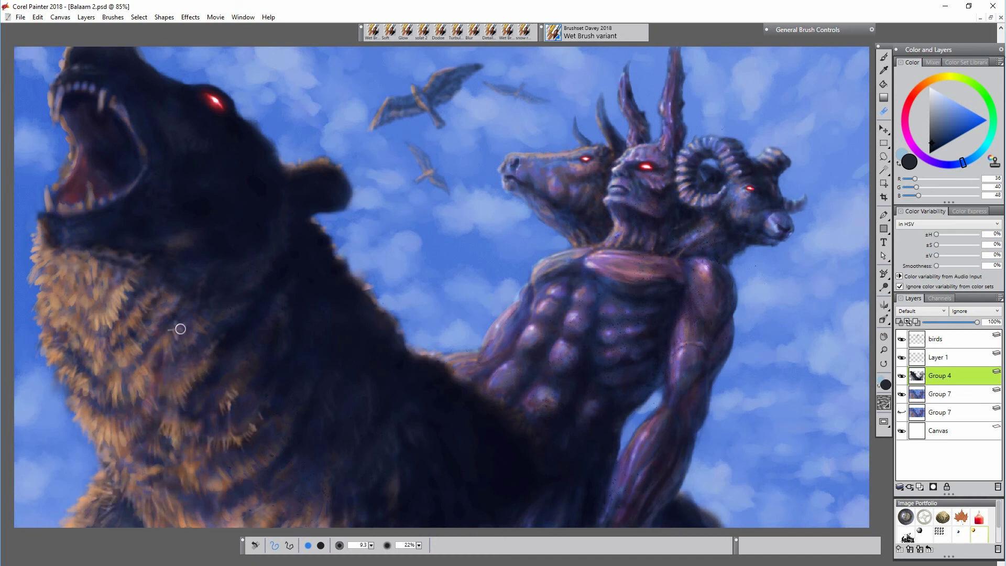
mouse_move(81, 300)
left_mouse_down()
mouse_move(54, 272)
mouse_move(71, 262)
mouse_move(52, 248)
left_mouse_up()
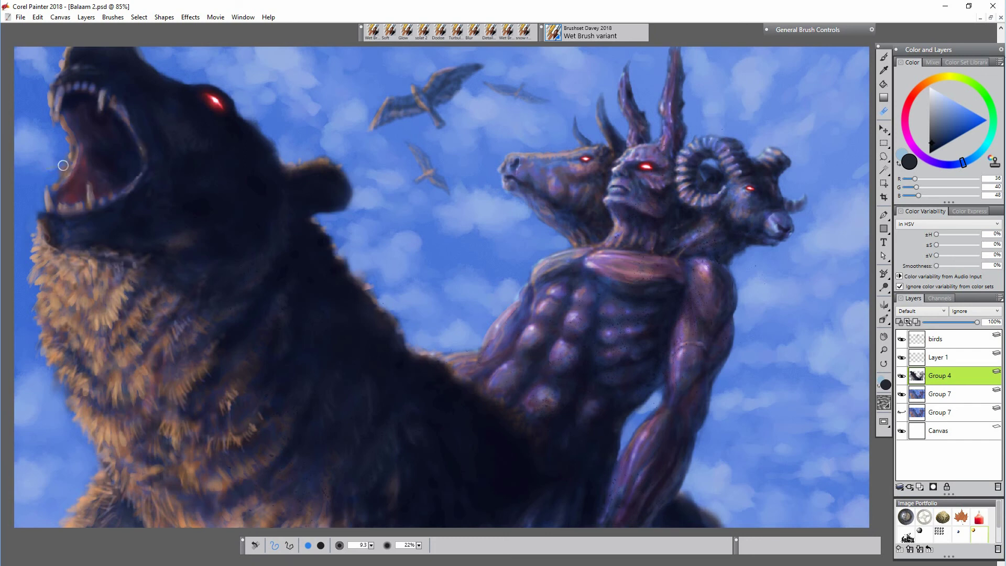
- Partially erase Group 4 over the beast's lower jaw and mouth with the eraser enlarged to 24.3 at 22%
key("]")
key("]")
key("]")
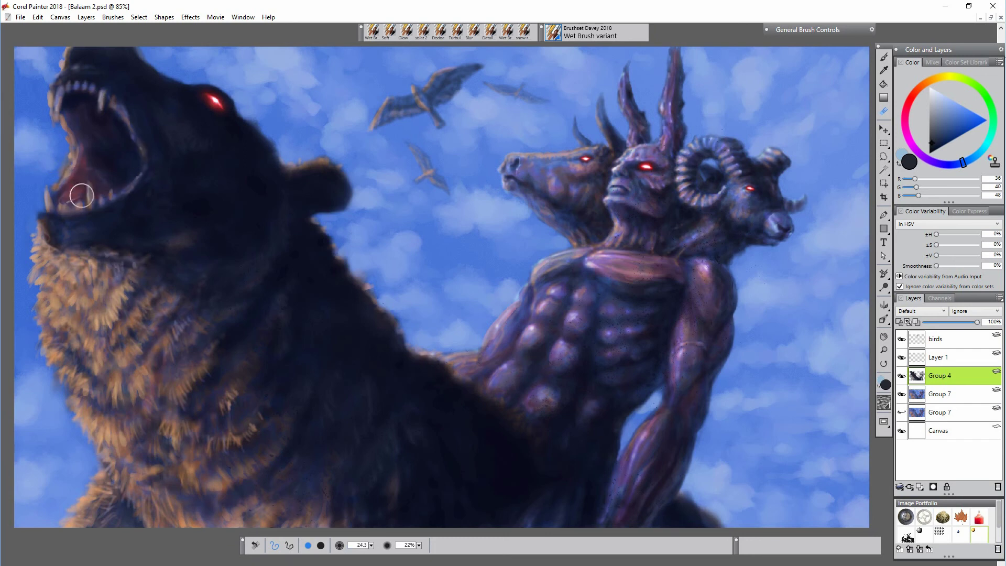
left_click_drag(78, 195, 51, 195)
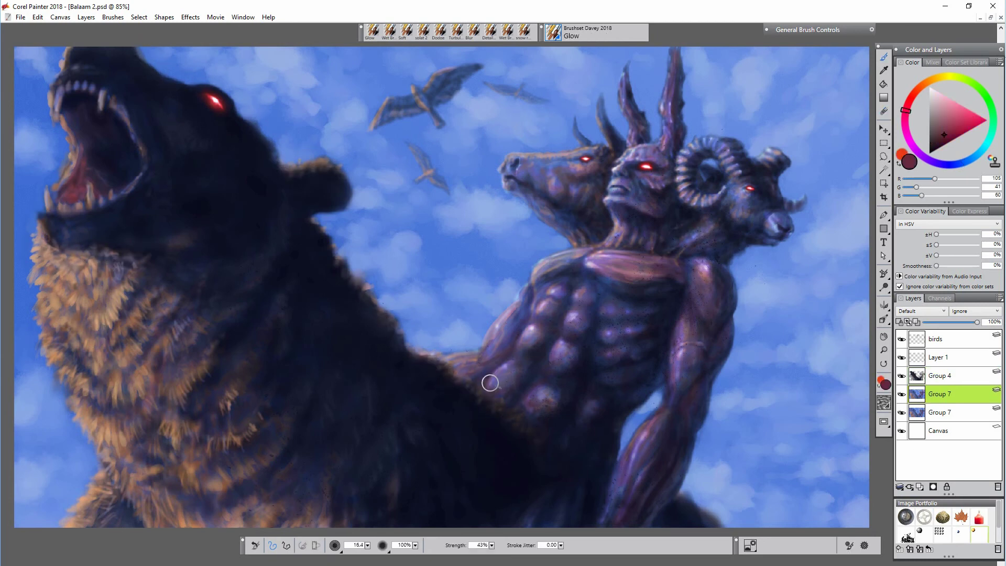
- Paint a maroon (105, 41, 60) glow over the torso's arm, chest and neck on Group 7 with the Glow variant at 16.4 and 10.6
left_click_drag(489, 382, 508, 366)
mouse_move(541, 311)
left_mouse_down()
mouse_move(554, 289)
mouse_move(552, 258)
left_mouse_up()
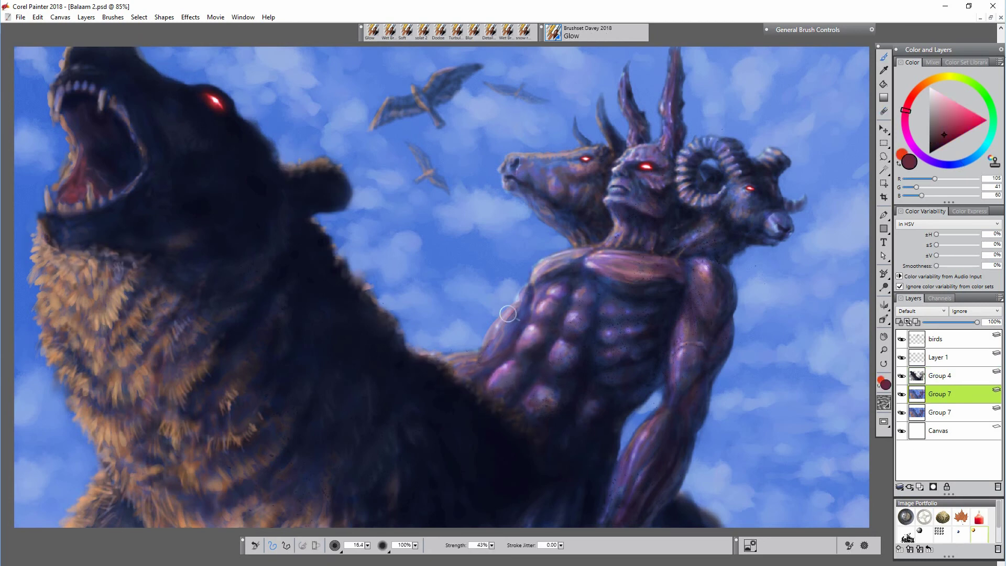
left_click_drag(509, 314, 456, 366)
key("[")
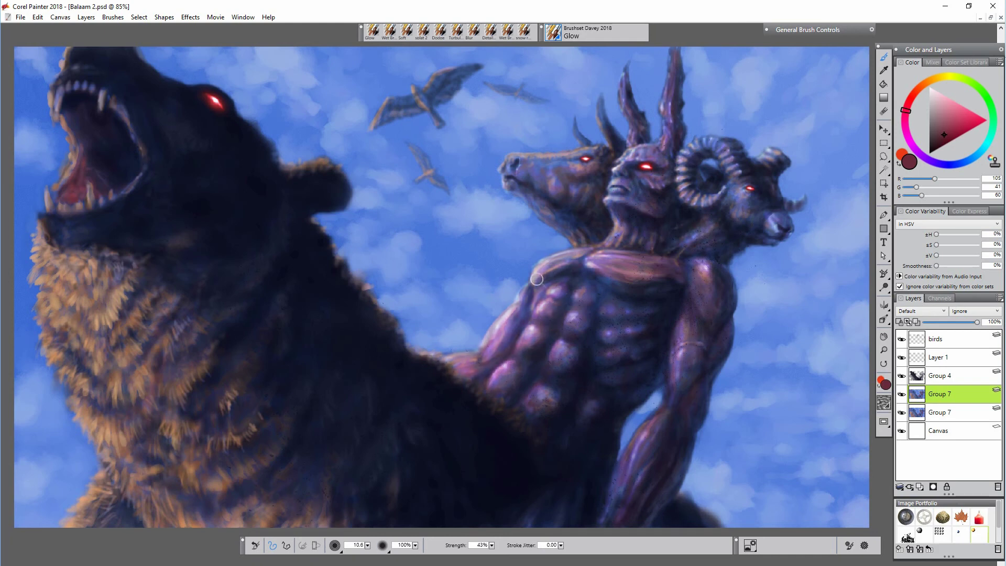
mouse_move(536, 279)
left_mouse_down()
mouse_move(499, 349)
mouse_move(496, 341)
mouse_move(480, 392)
left_mouse_up()
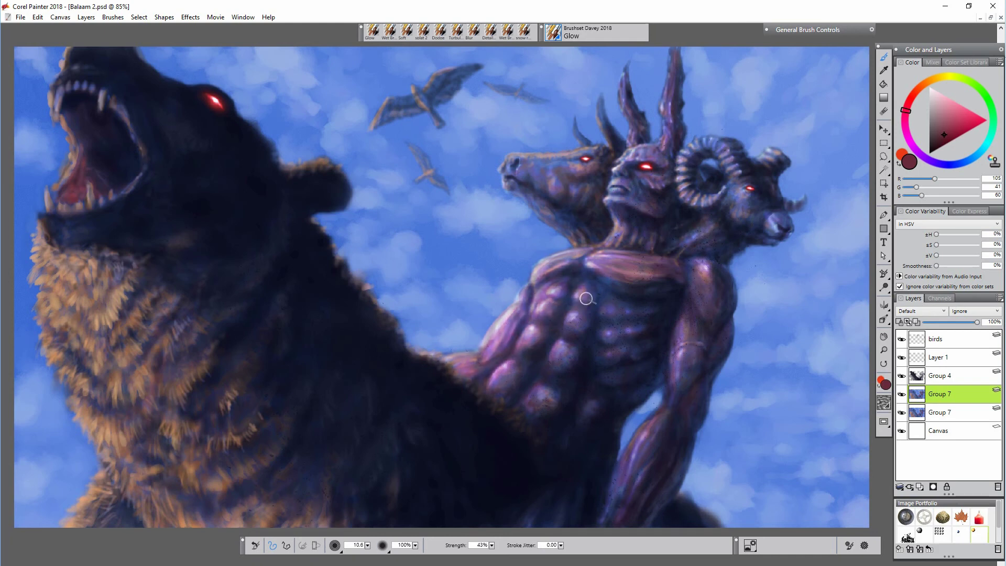
left_click_drag(600, 258, 617, 227)
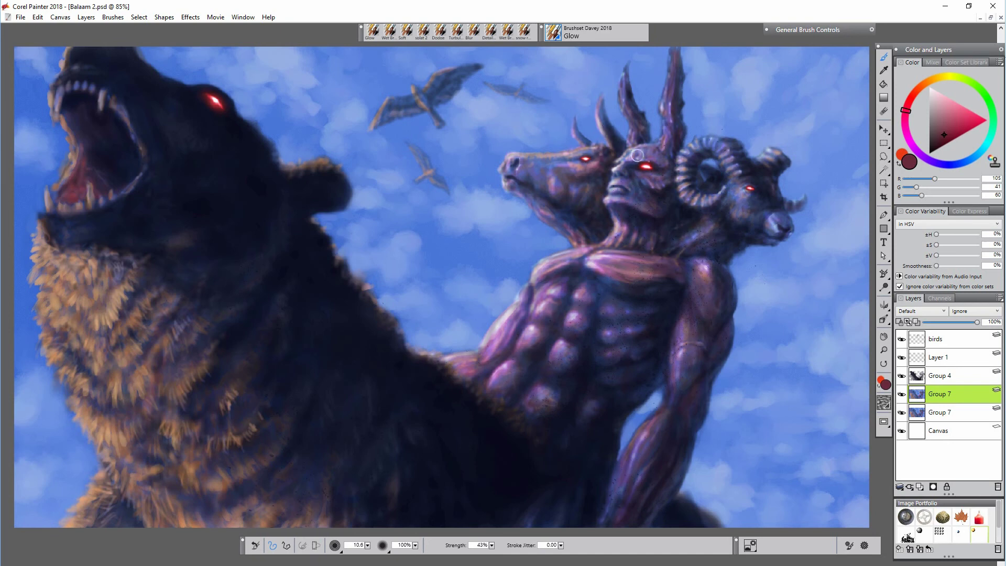
- Add the maroon glow to the middle head's horns and forehead and the torso's other arm with the 10.6 Glow brush
left_click_drag(622, 88, 627, 111)
left_click_drag(668, 88, 669, 149)
left_click_drag(634, 129, 640, 149)
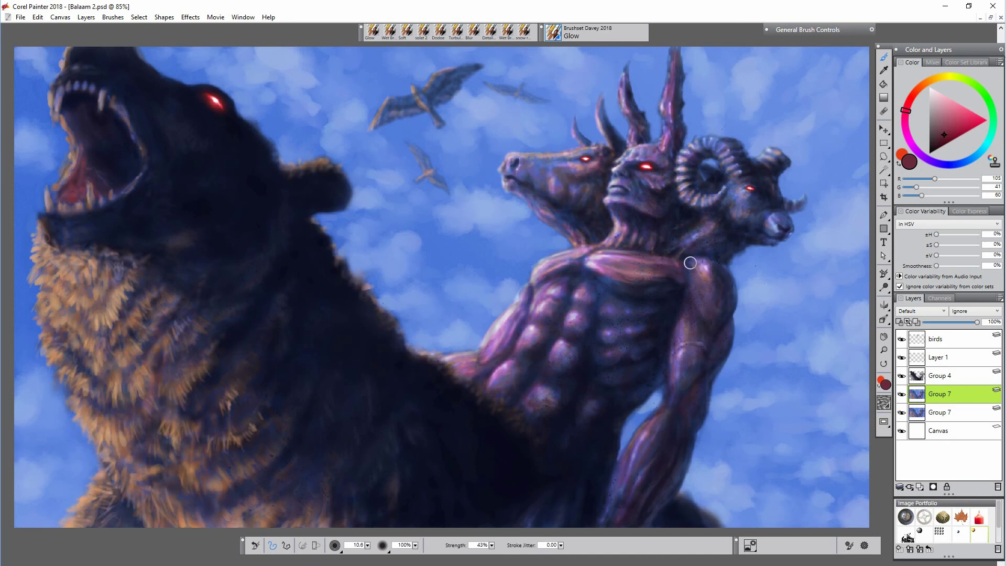
left_click_drag(690, 350, 682, 384)
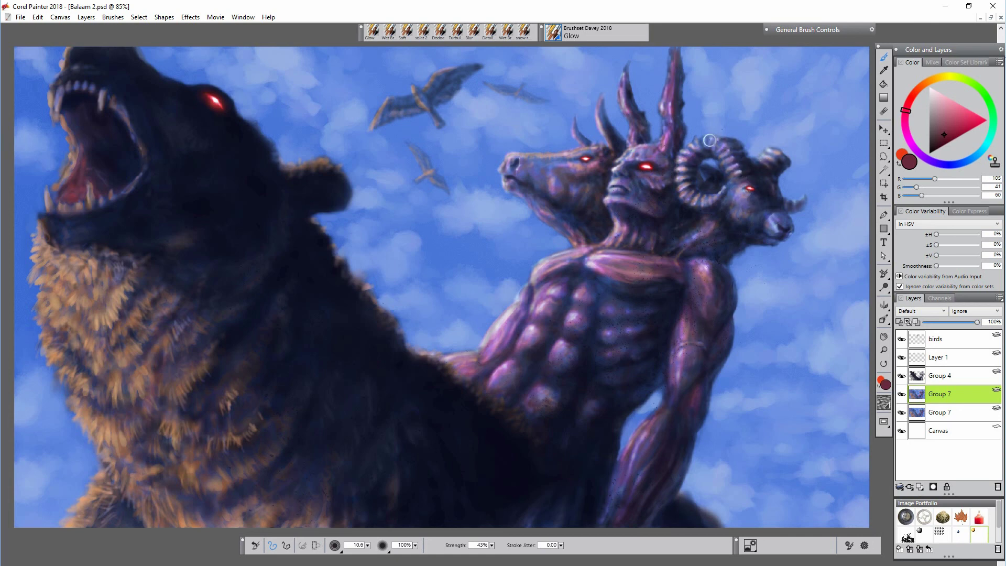
- Add sampled brown glows (134, 71, 52 and 84, 45, 34) to the beast's fur with the Glow variant at 5.3
key("bracketleft")
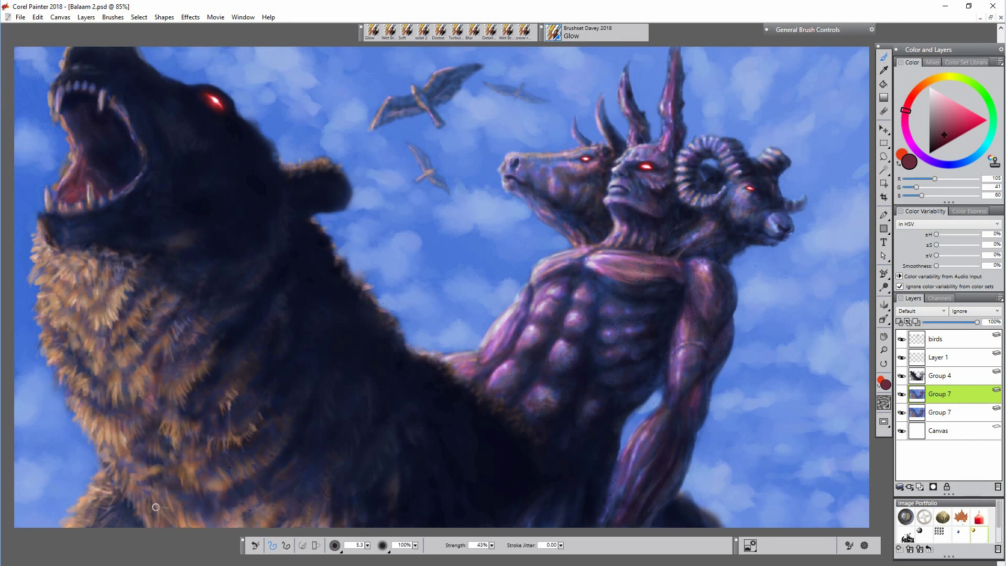
left_click(204, 365, "alt")
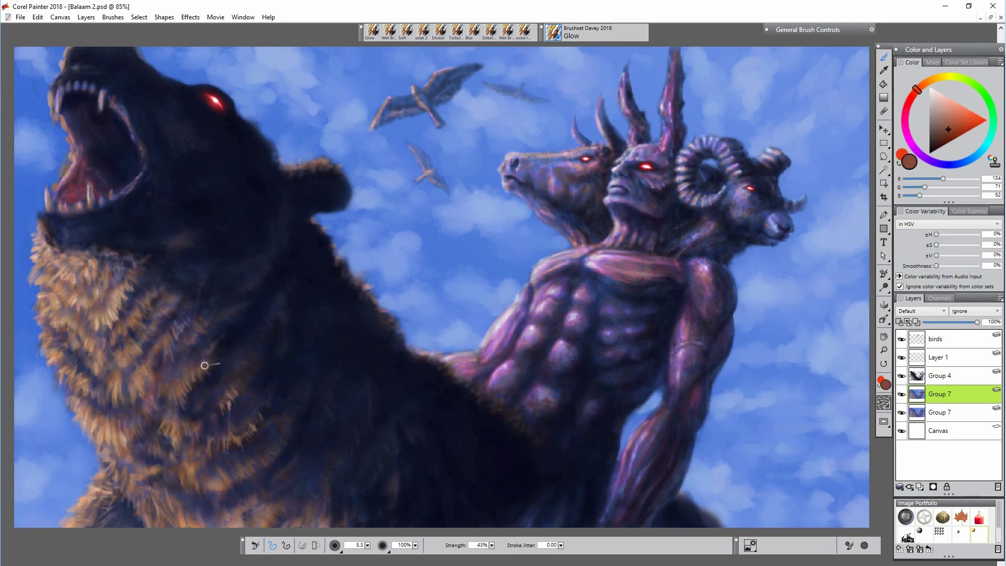
left_click(199, 333, "alt")
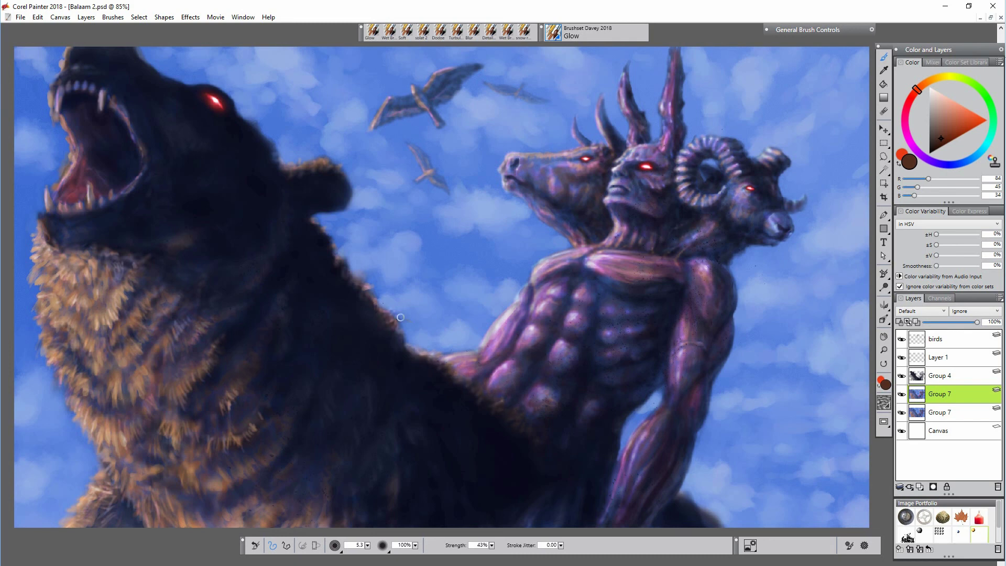
- Partially erase Group 4 along the beast's back edge and chest fur with the 24.3 eraser at 22%
left_click(939, 376)
key("n")
left_click_drag(390, 317, 370, 287)
mouse_move(65, 320)
left_mouse_down()
mouse_move(42, 344)
mouse_move(80, 409)
left_mouse_up()
left_click_drag(100, 465, 113, 516)
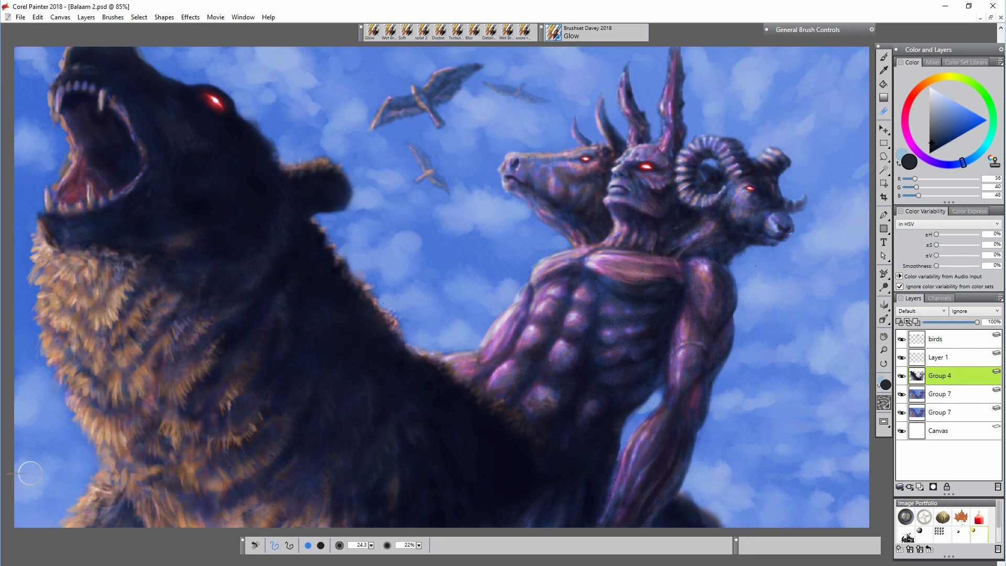
- Hide the lower Group 7 and lighten the sky by the torso and the beast's throat fur on the upper one with Dodge at 124.8, 3%
key("b")
left_click(939, 394)
left_click(900, 412)
left_click(439, 32)
mouse_move(713, 443)
left_mouse_down()
mouse_move(782, 486)
mouse_move(691, 494)
left_mouse_up()
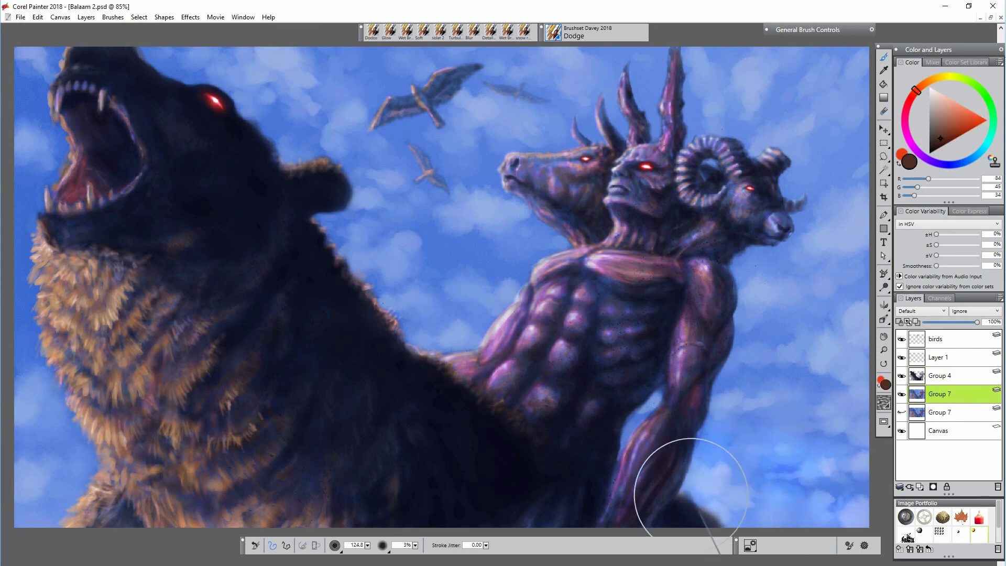
left_click_drag(424, 343, 490, 296)
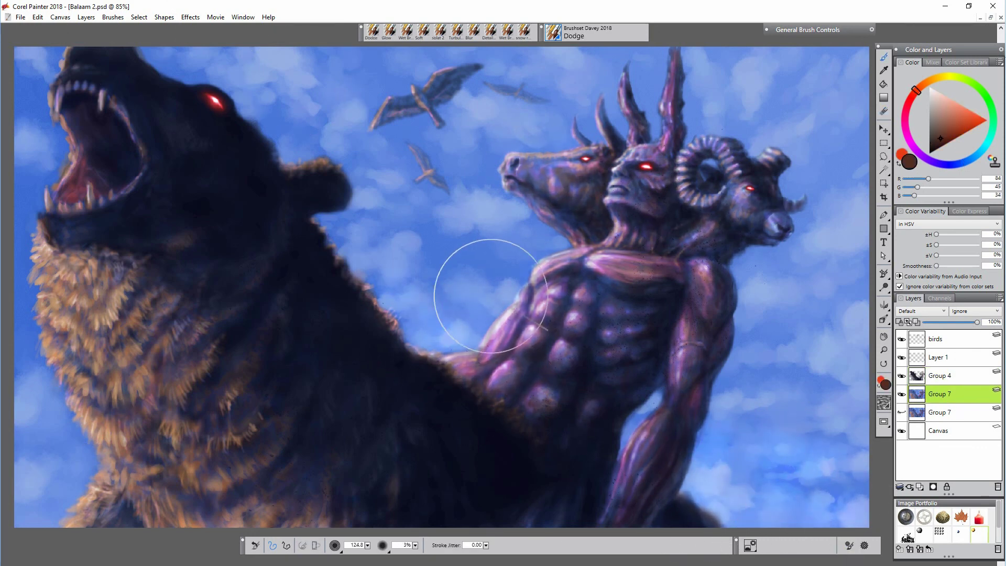
left_click_drag(57, 270, 33, 254)
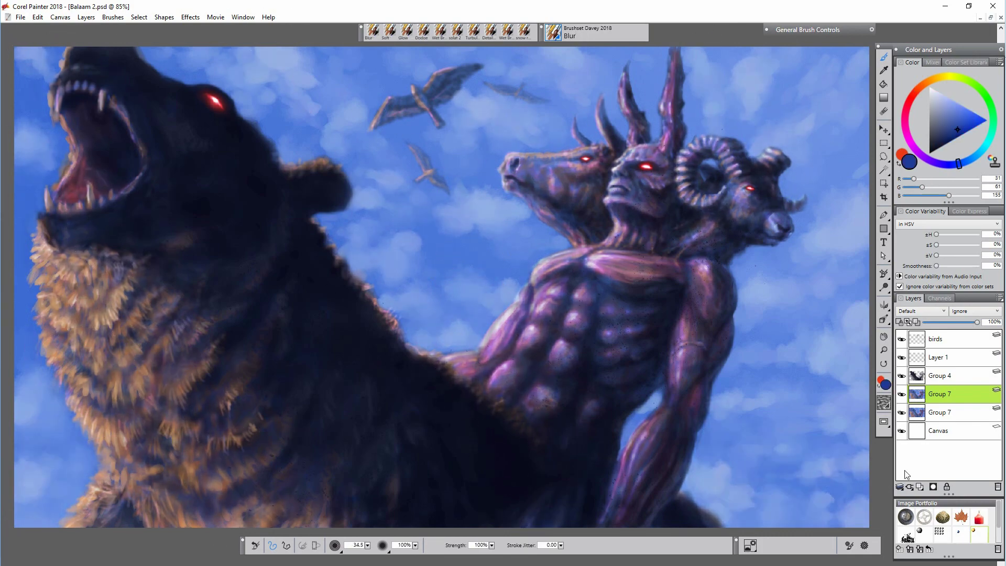
- Darken the upper Group 7 layer with a tonal adjustment effect
left_click(190, 17)
left_click(236, 66)
left_click_drag(725, 381, 712, 381)
mouse_move(724, 398)
left_mouse_down()
mouse_move(708, 399)
mouse_move(715, 383)
left_mouse_up()
left_click(733, 414)
- Partially erase the darkened upper Group 7 over the torso's foreground arm and shoulder with the 24.3 eraser at 22%
left_click(947, 411)
left_click(947, 394)
key("n")
mouse_move(620, 450)
left_mouse_down()
mouse_move(652, 431)
mouse_move(646, 451)
mouse_move(630, 441)
mouse_move(637, 498)
left_mouse_up()
left_click_drag(703, 270, 710, 306)
mouse_move(687, 327)
left_mouse_down()
mouse_move(678, 377)
mouse_move(673, 353)
left_mouse_up()
- Erase the darkened layer over the collarbones, the arm nearest the beast and the adjacent abdominal muscles to restore their highlights
left_click_drag(547, 275, 582, 258)
left_click_drag(583, 258, 651, 268)
left_click_drag(517, 303, 490, 349)
left_click_drag(550, 301, 518, 392)
left_click_drag(475, 364, 458, 370)
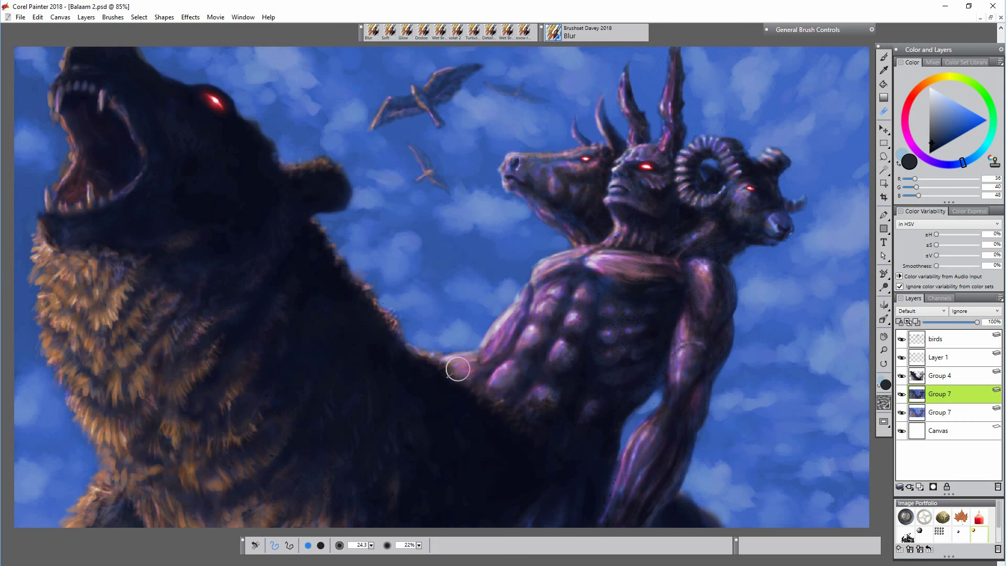
- Erase the darkened layer over the three heads, the tall horns and the upper chest with the 24.3 eraser at 22%
mouse_move(514, 161)
left_mouse_down()
mouse_move(583, 218)
mouse_move(608, 157)
mouse_move(618, 209)
mouse_move(565, 229)
left_mouse_up()
mouse_move(683, 183)
left_mouse_down()
mouse_move(677, 161)
mouse_move(703, 204)
left_mouse_up()
left_click_drag(746, 202, 768, 221)
left_click_drag(734, 164, 725, 150)
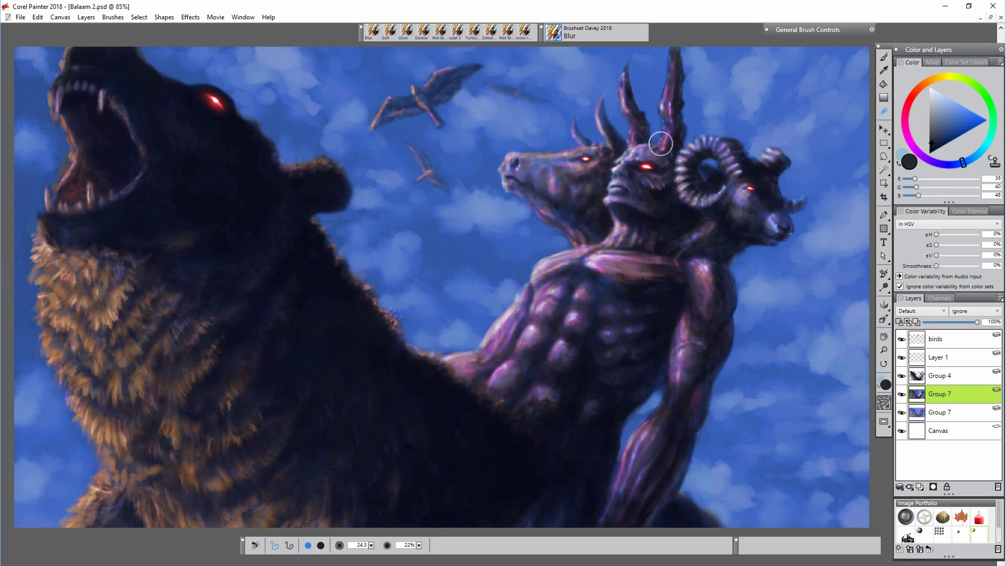
left_click_drag(662, 143, 670, 61)
left_click_drag(622, 94, 633, 113)
left_click_drag(680, 267, 645, 261)
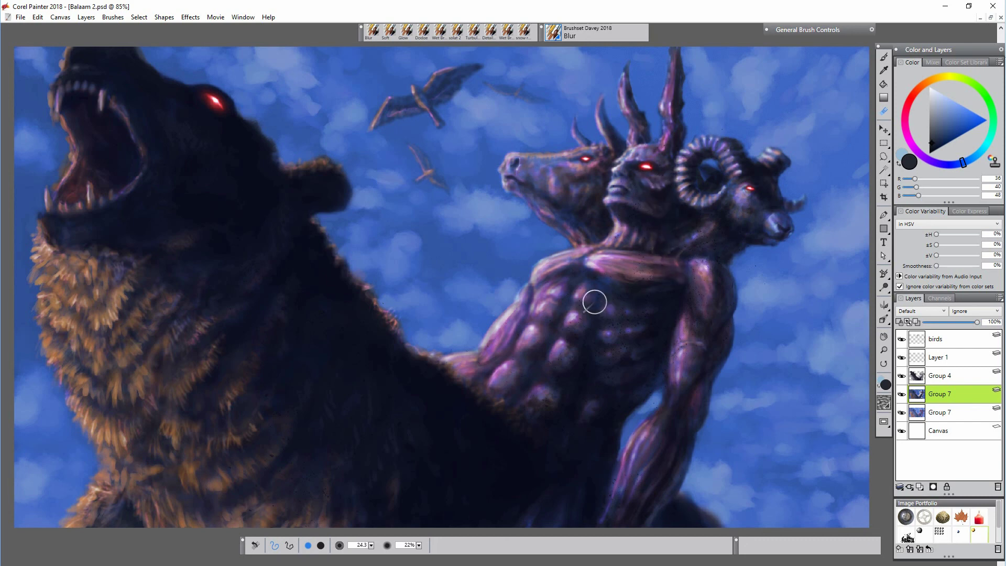
- Erase the darkened layer over the torso's ribs and abdominal muscles to bring back their lighter tones
left_click_drag(596, 287, 632, 287)
left_click_drag(597, 406, 615, 377)
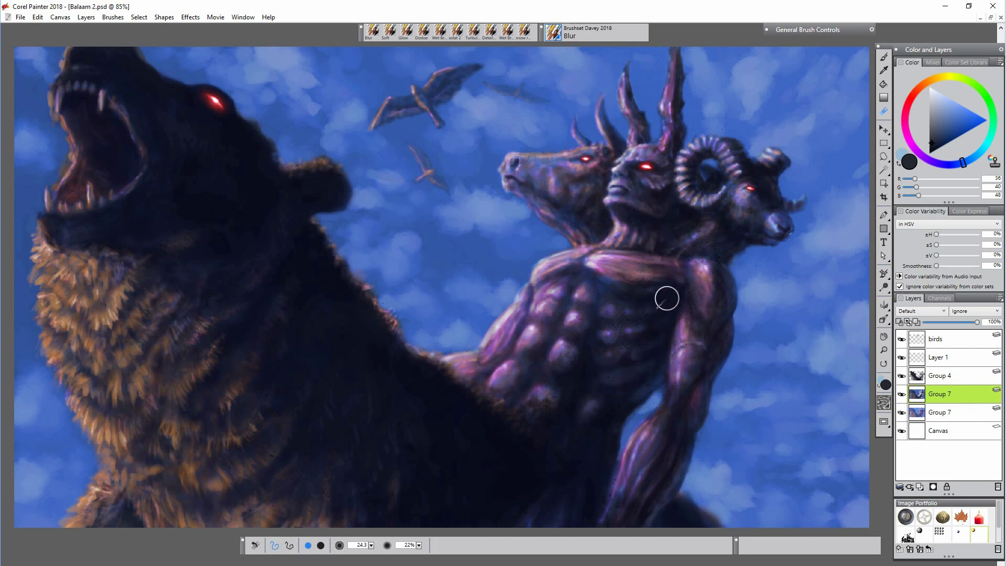
left_click_drag(667, 297, 642, 343)
left_click_drag(569, 428, 590, 415)
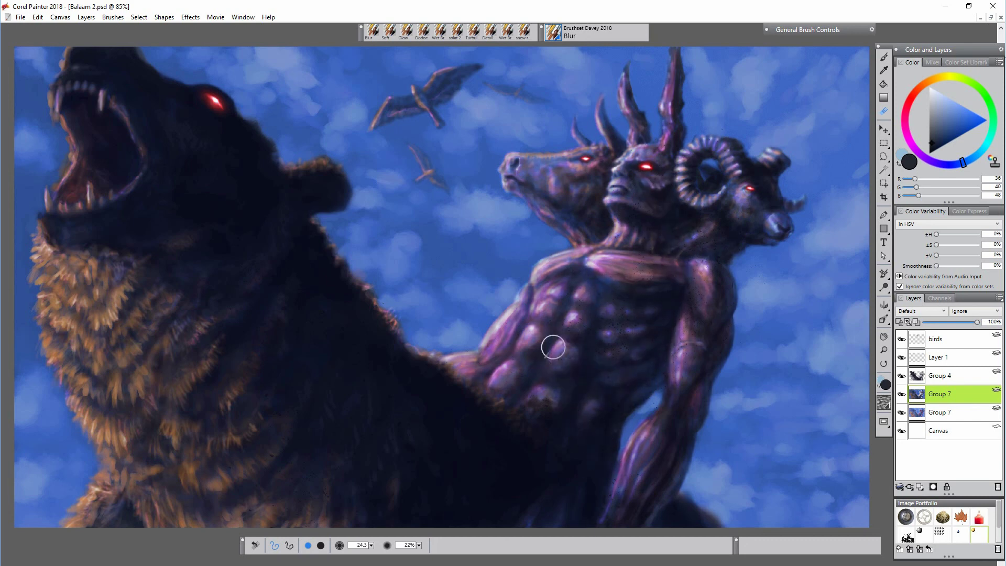
left_click_drag(553, 348, 553, 386)
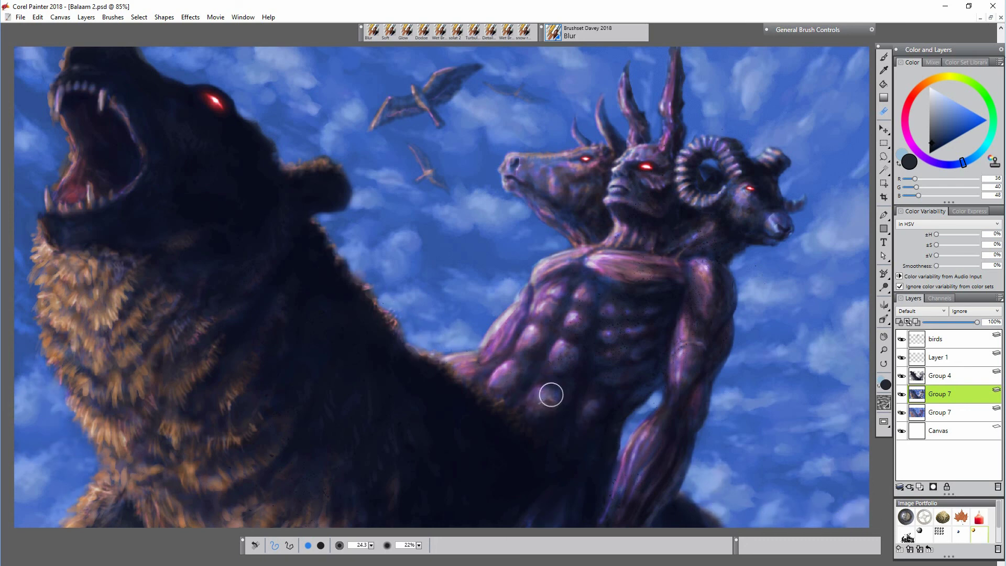
- Group all layers above the Canvas and collapse the group into a single layer
left_click(952, 382)
left_click(951, 340)
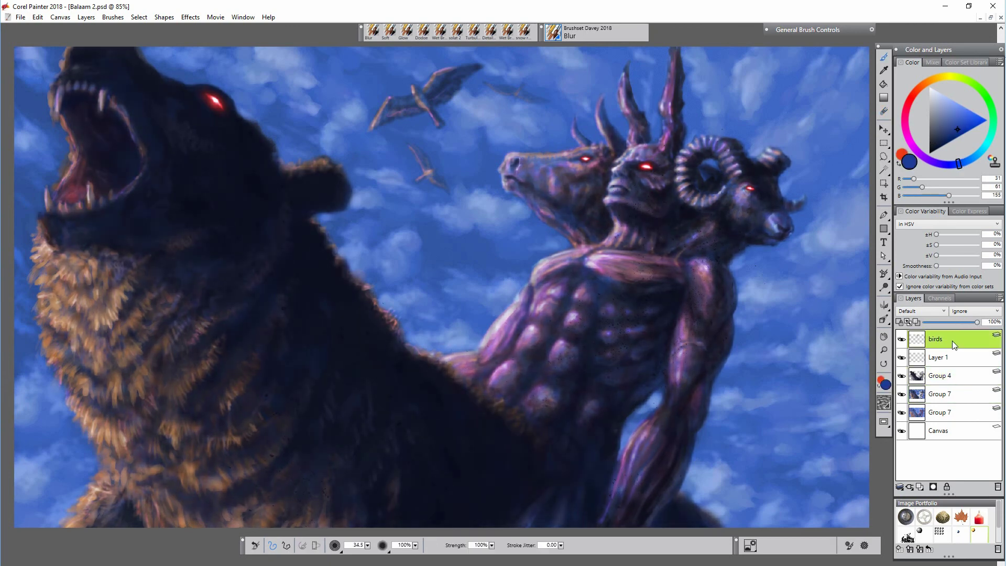
key("ctrl+g")
left_click_drag(945, 386, 945, 361)
left_click_drag(948, 404, 947, 386)
left_click(899, 486)
left_click(828, 519)
left_click(949, 339)
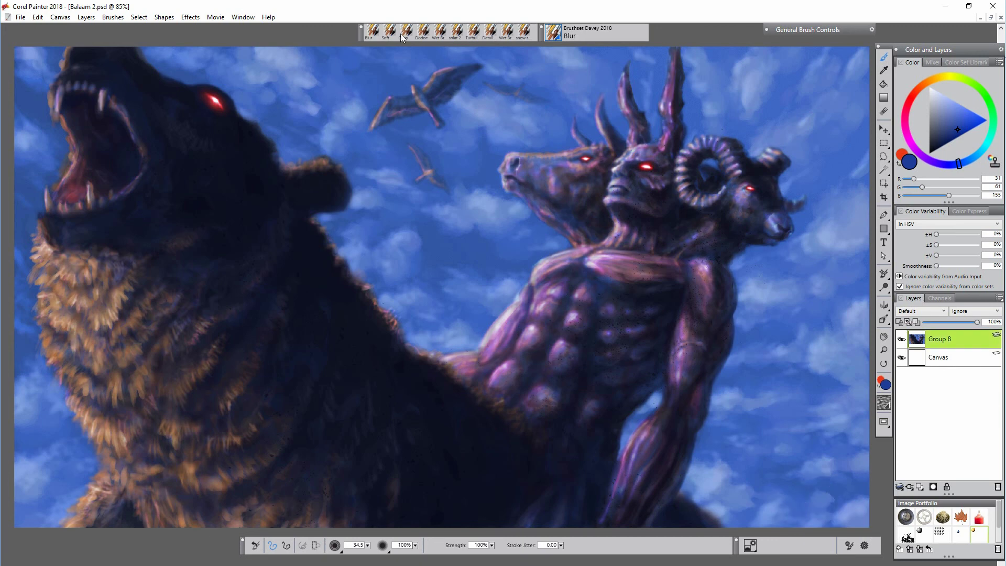
- Dot small stars across the sky with the Glow variant at 3.8 in sampled light blue (136, 164, 220)
left_click(402, 34)
left_click(654, 400, "alt")
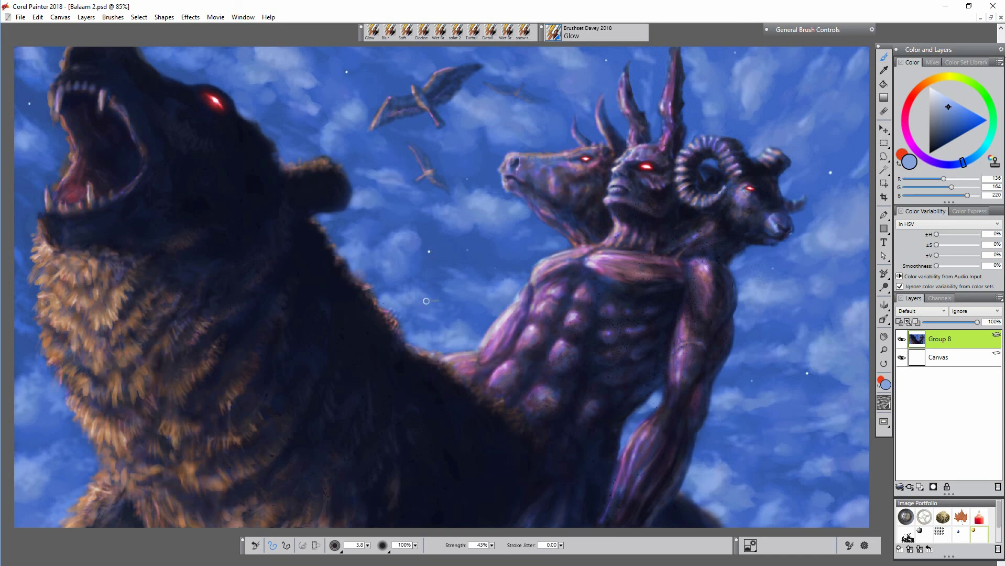
- Duplicate the Group 8 layer and set up the Dodge variant at size 5.4 and 3% opacity
left_click(422, 32)
left_click(947, 342)
key("ctrl+c")
key("ctrl+v")
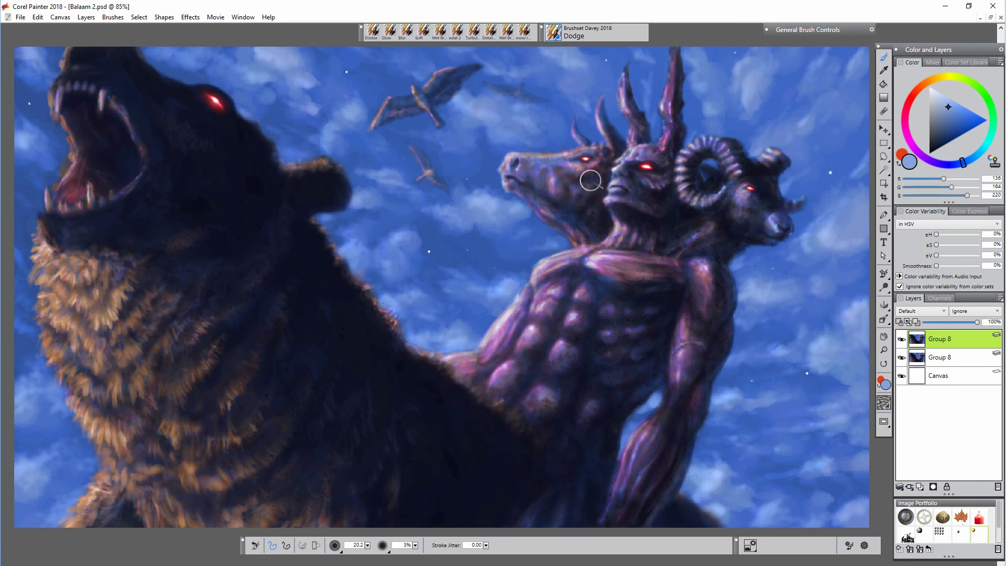
key("[")
key("[")
key("[")
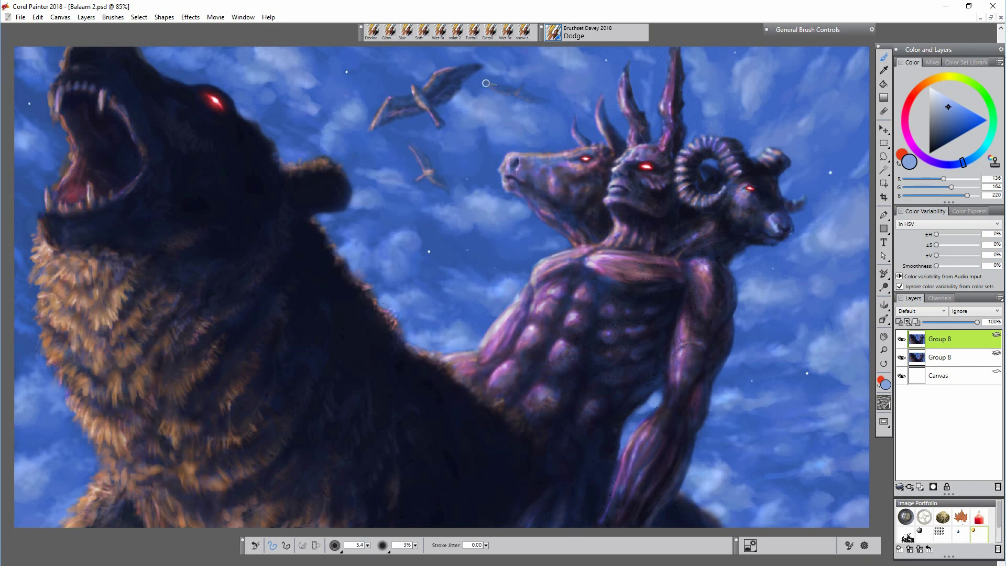